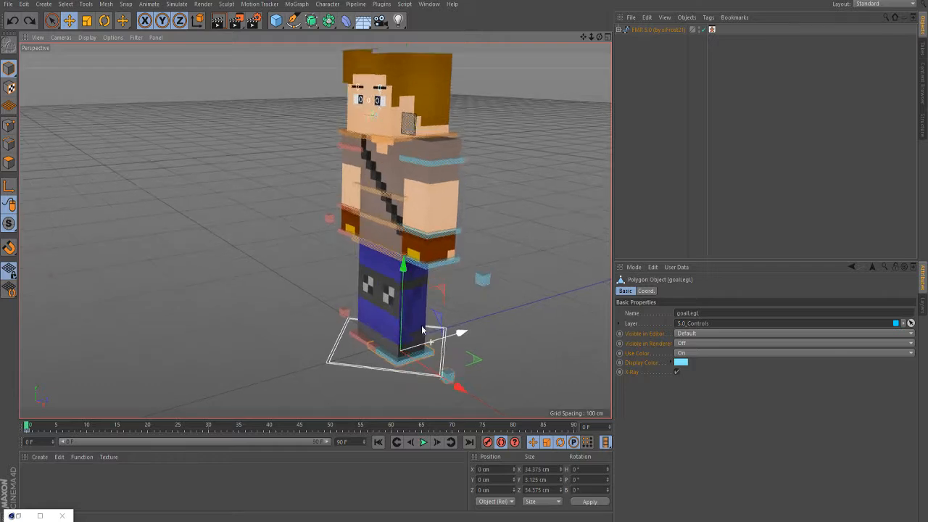
right_click(425, 258)
click(506, 184)
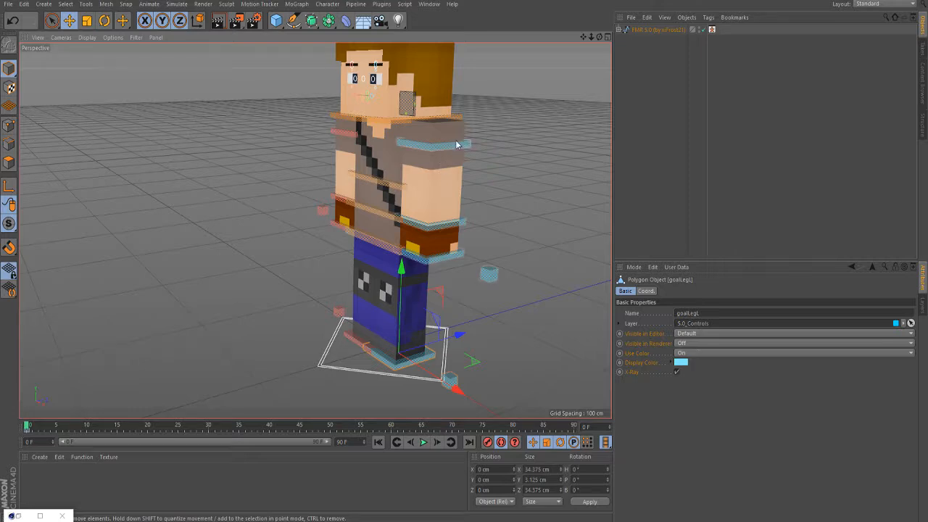
click(518, 251)
alt+drag(532, 200, 534, 194)
alt+drag(479, 174, 444, 133)
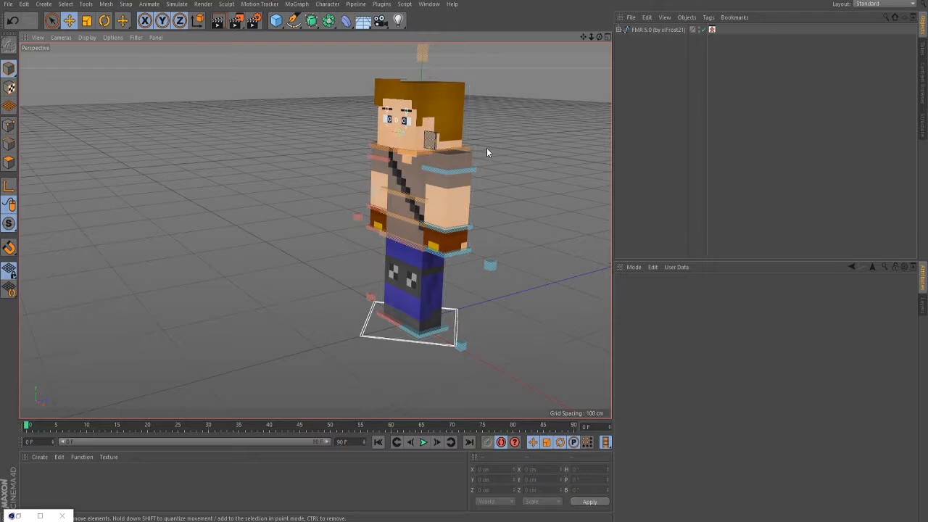
Step: Select the waist control and delete its keyframes at frame 15
click(418, 249)
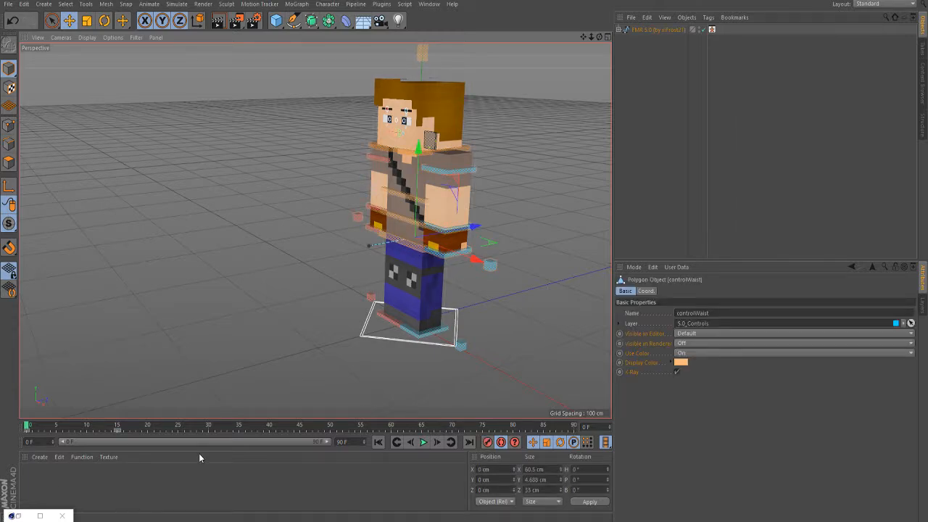
click(115, 432)
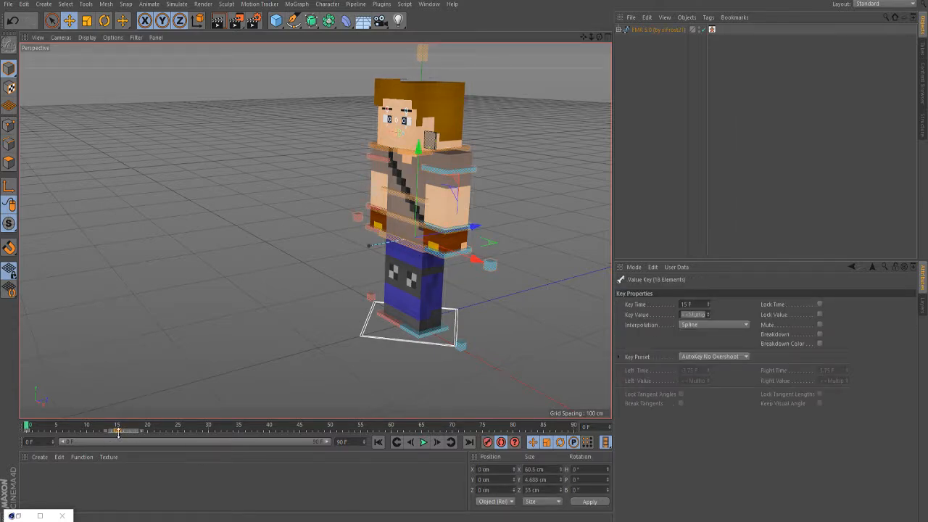
right_click(118, 431)
click(106, 411)
right_click(115, 431)
click(132, 408)
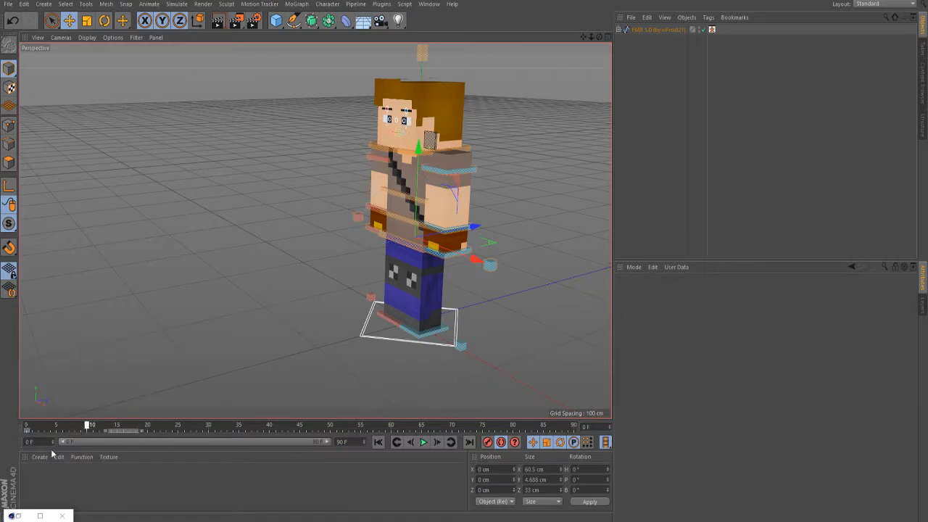
mouse_move(51, 451)
mouse_down()
mouse_move(295, 437)
mouse_move(63, 448)
mouse_up()
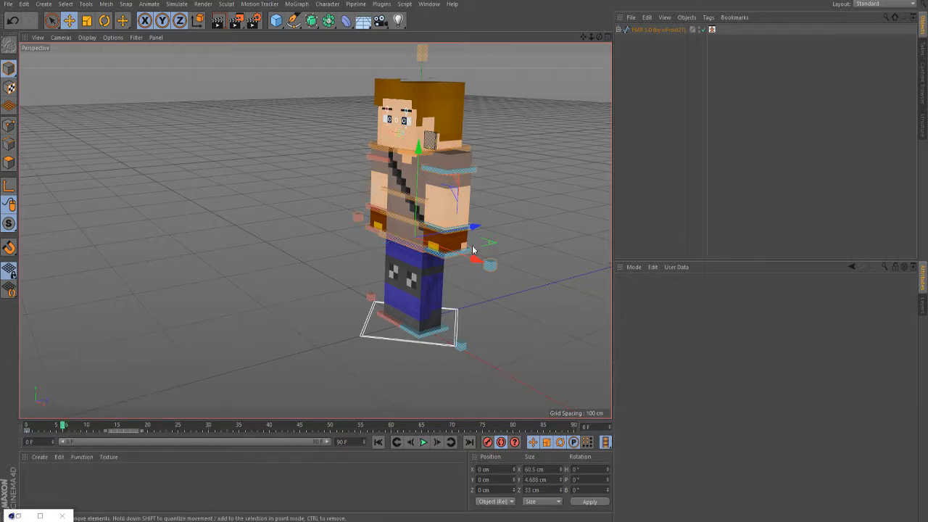
Step: Select all of the rig's controls through the visual selector and record their starting keyframes at frame 0
click(712, 30)
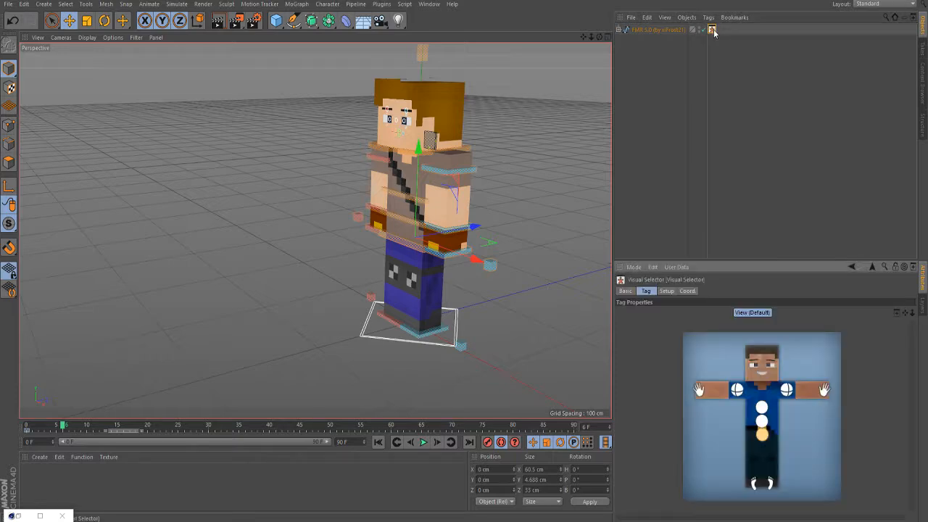
drag(848, 497, 662, 317)
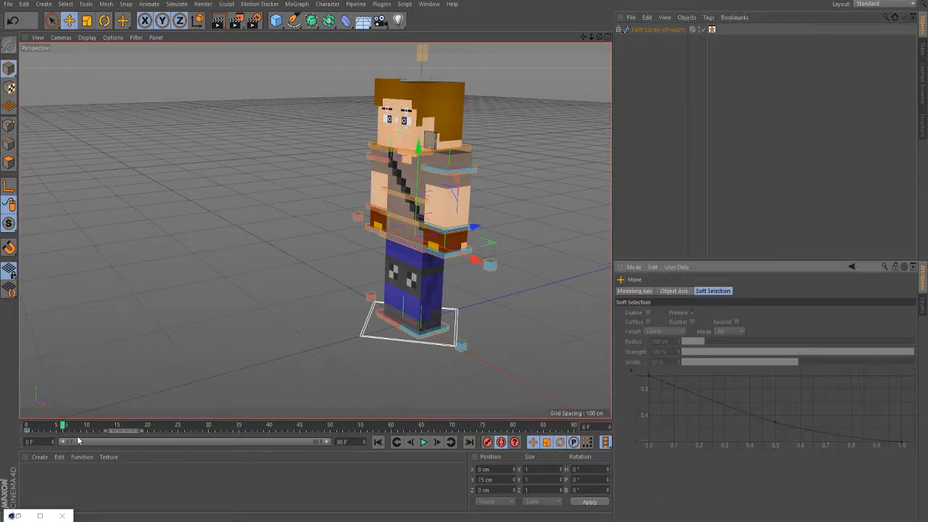
drag(61, 426, 28, 427)
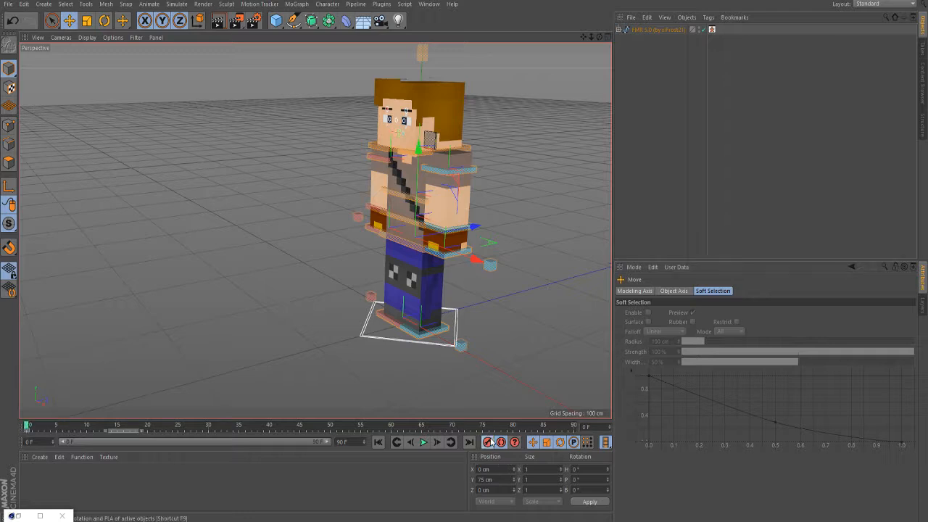
Step: At frame 15, move the waist control forward to -50 cm on Z
click(117, 428)
scroll(496, 271, up, 6)
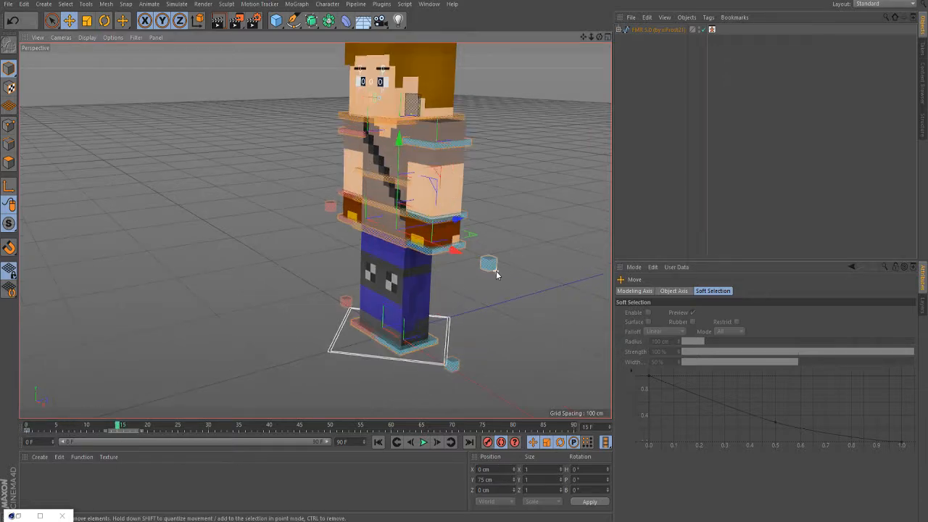
click(367, 235)
drag(367, 236, 452, 225)
key(ctrl+z)
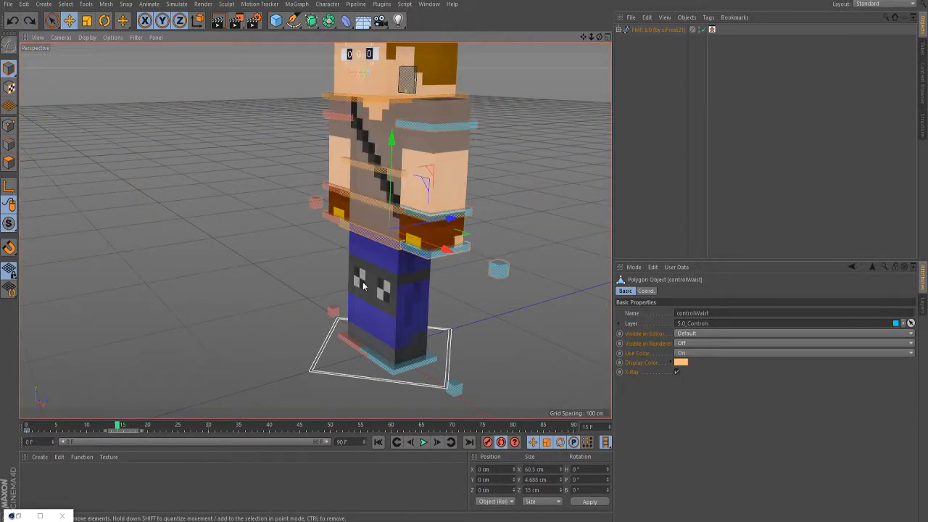
scroll(364, 286, up, 2)
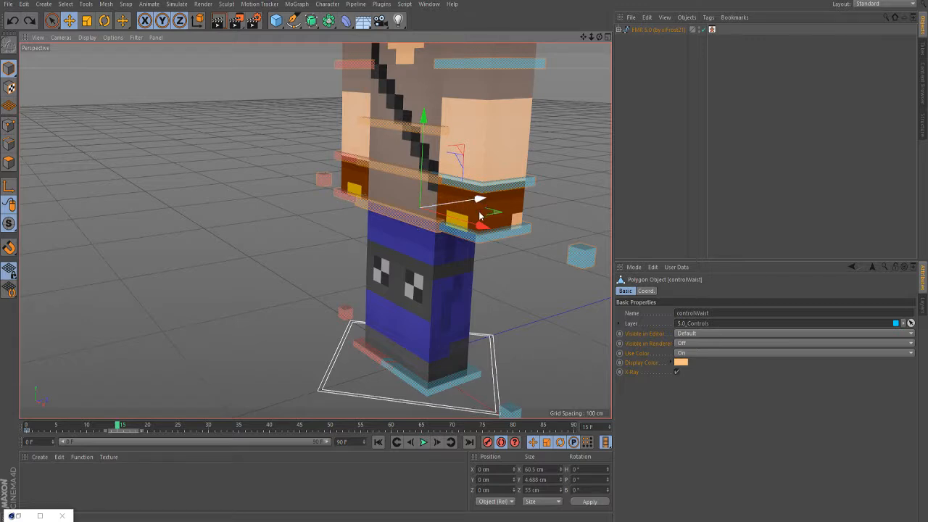
drag(479, 216, 399, 259)
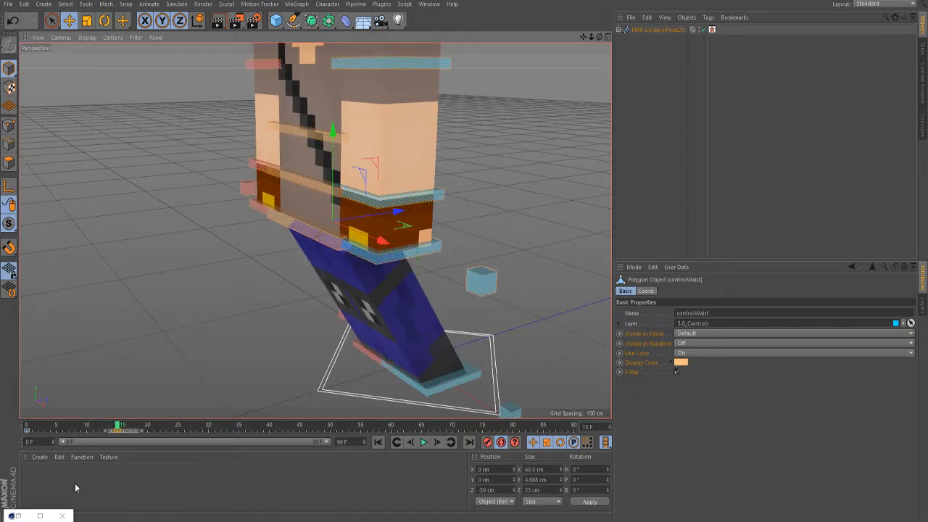
Step: At frame 8, raise the waist control to 10 cm on Y
drag(78, 442, 75, 440)
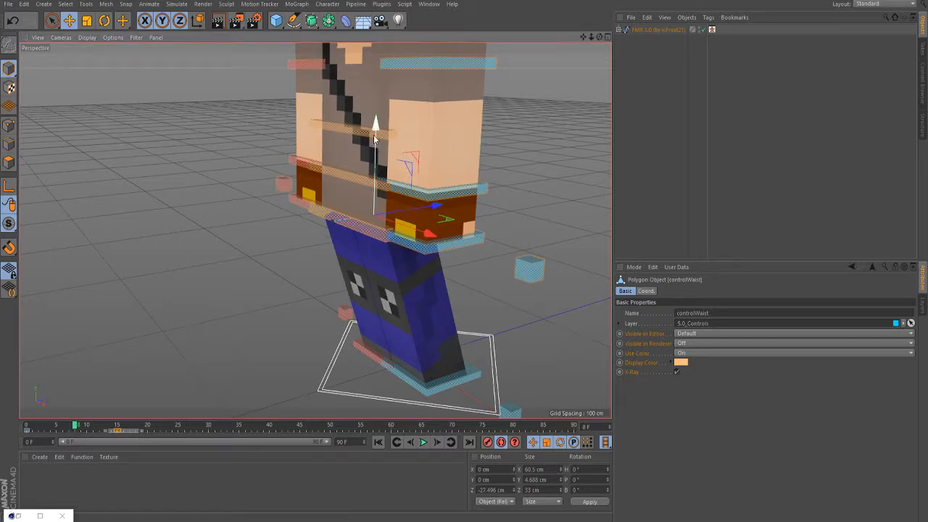
shift+drag(376, 145, 376, 127)
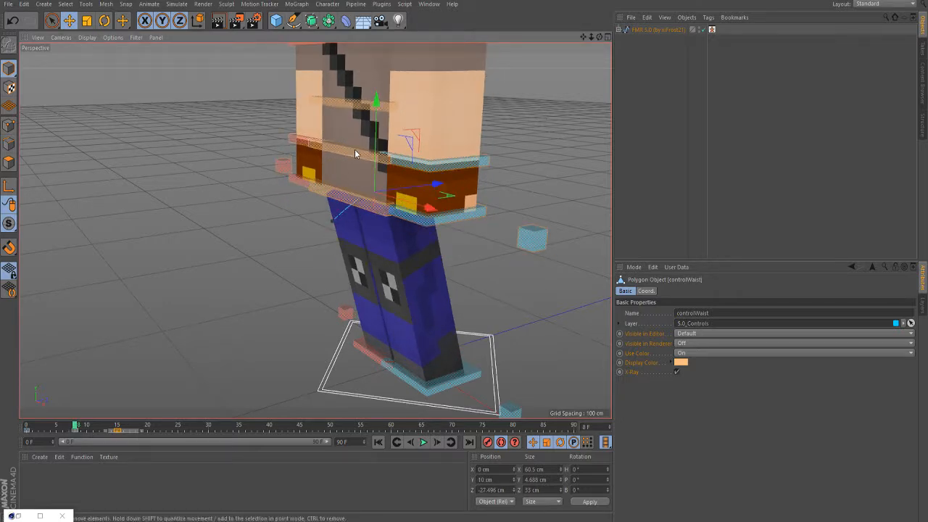
scroll(383, 236, down, 1)
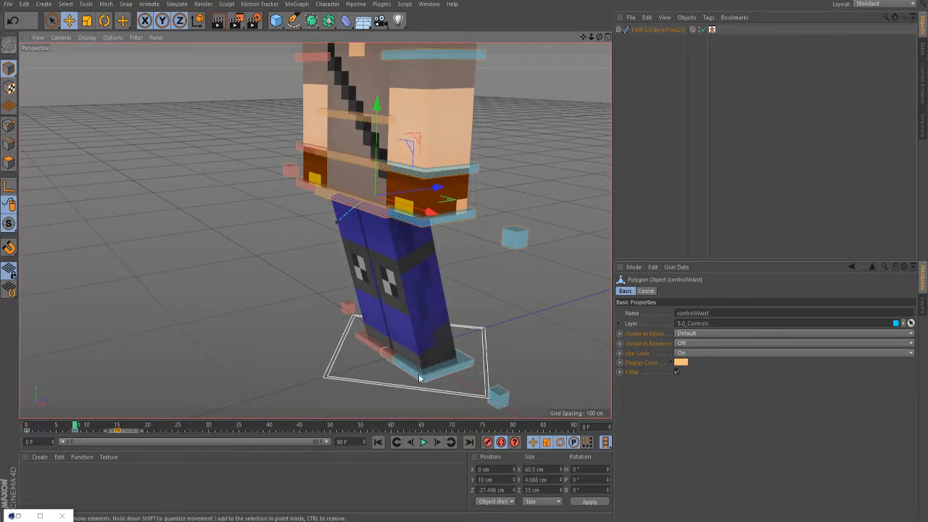
Step: At frame 15, move the left foot control forward to -80 cm on Z
drag(67, 427, 118, 436)
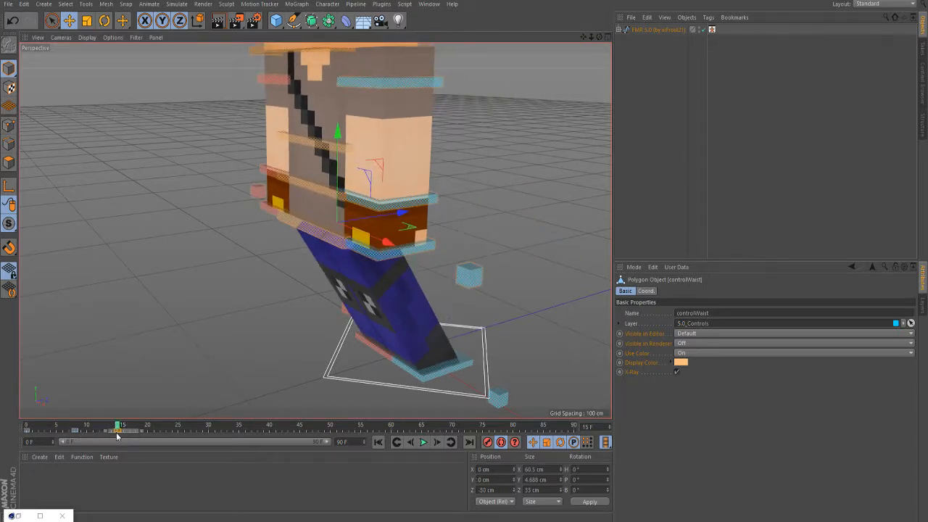
click(436, 376)
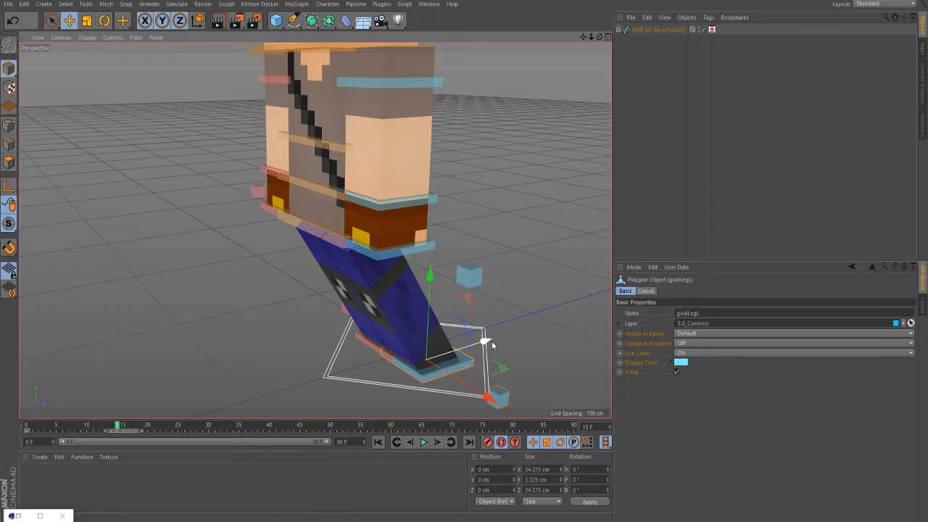
drag(490, 340, 375, 400)
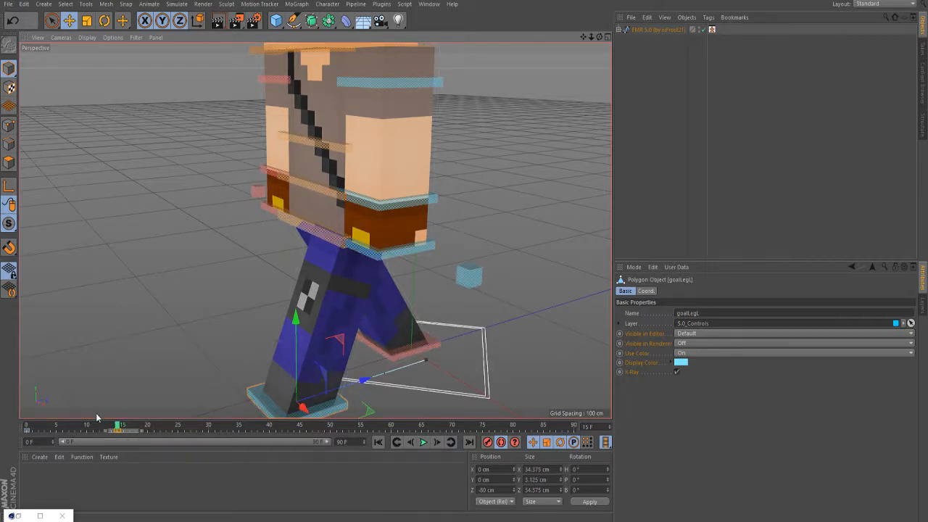
Step: At frame 8, raise the left foot control along Y so the foot lifts mid-step
click(75, 426)
mouse_move(75, 426)
mouse_down()
mouse_move(61, 437)
mouse_move(74, 441)
mouse_up()
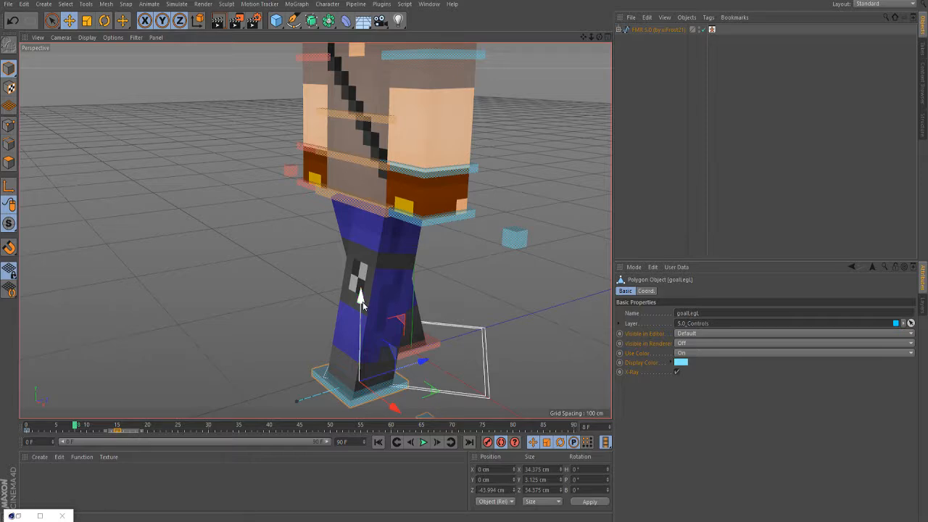
mouse_move(362, 302)
mouse_down()
mouse_move(362, 288)
mouse_move(354, 301)
mouse_up()
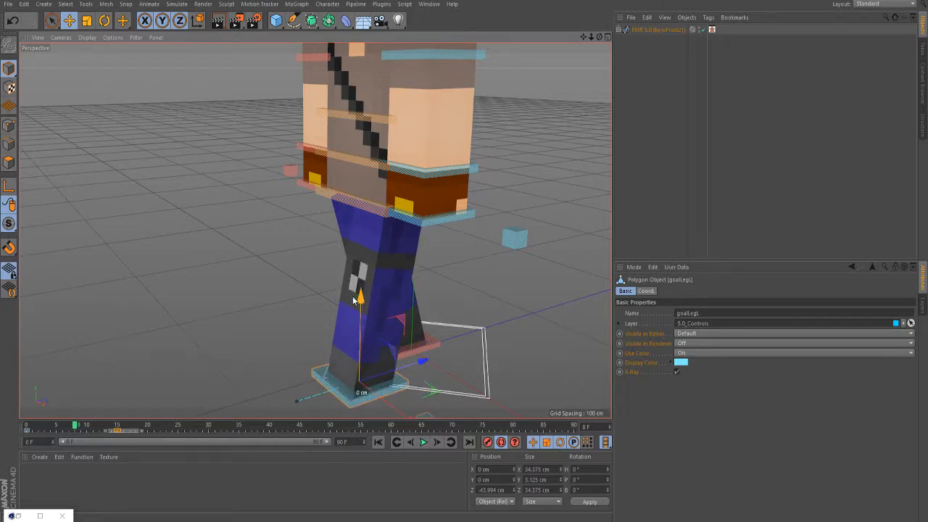
drag(355, 299, 364, 269)
Step: At frame 30, move the waist control forward to -130 cm on Z
drag(76, 430, 119, 446)
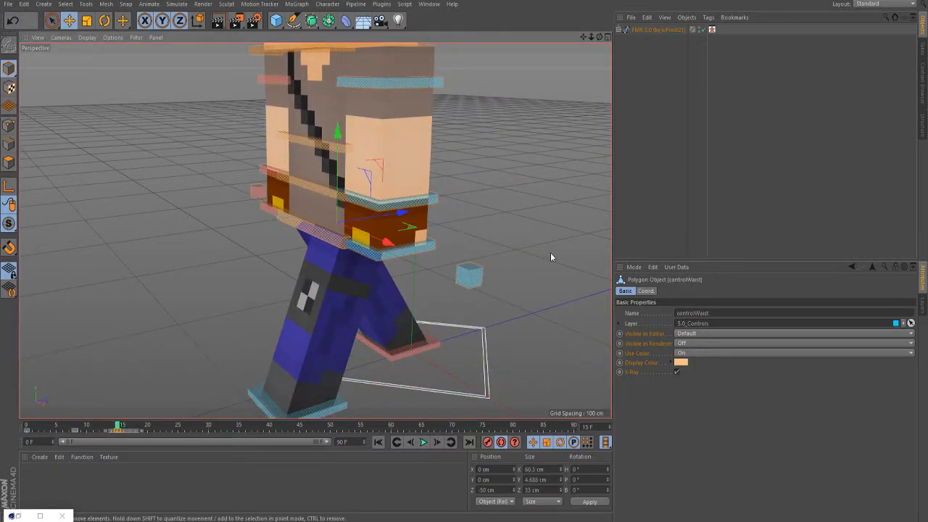
alt+drag(550, 252, 500, 219)
click(455, 218)
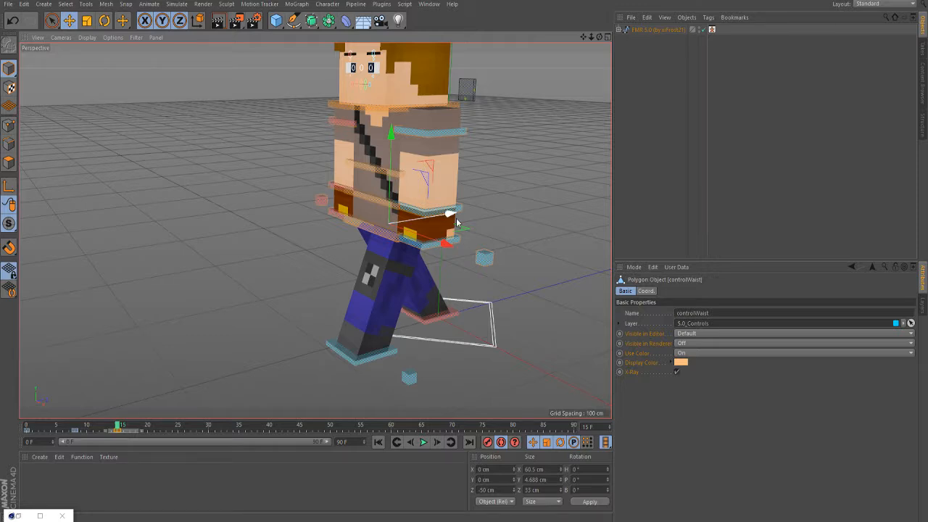
click(210, 426)
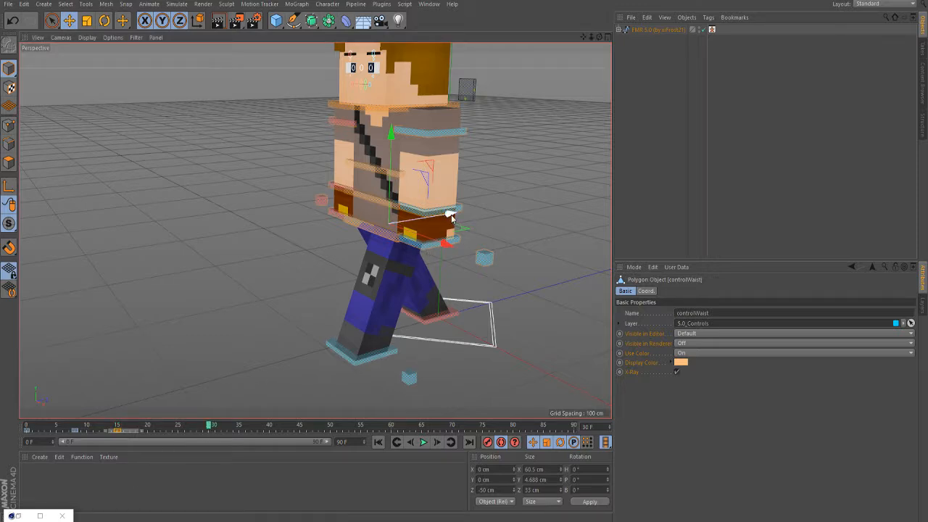
drag(451, 216, 380, 256)
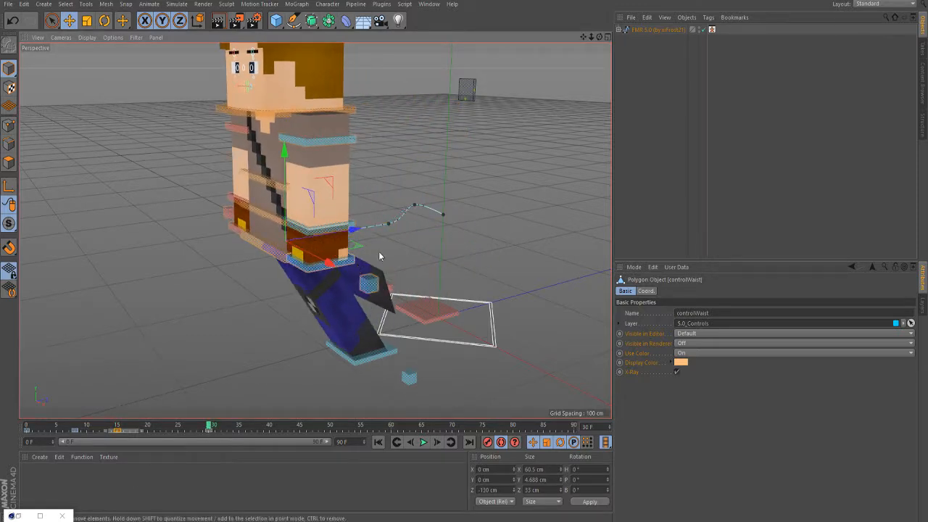
Step: Keyframe the planted right foot control at frame 15, and move it forward to -170 cm on Z at frame 30
click(425, 312)
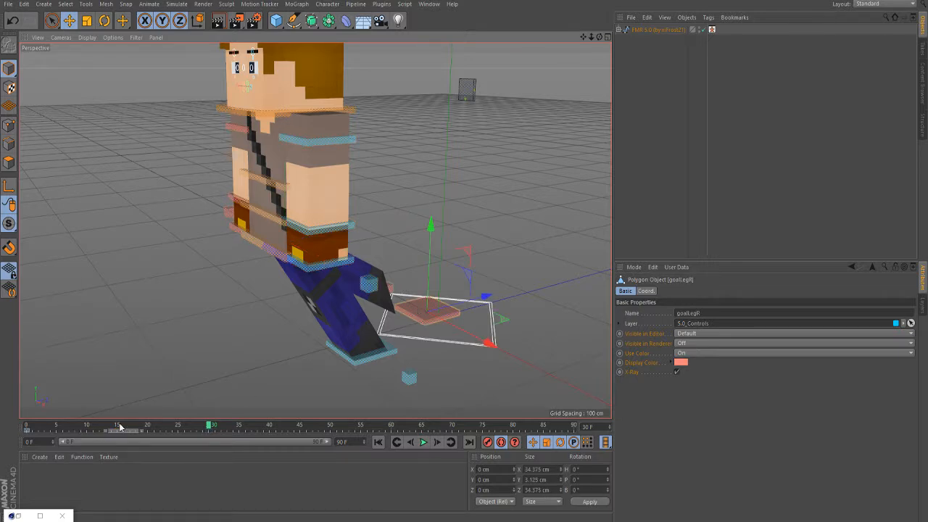
click(120, 426)
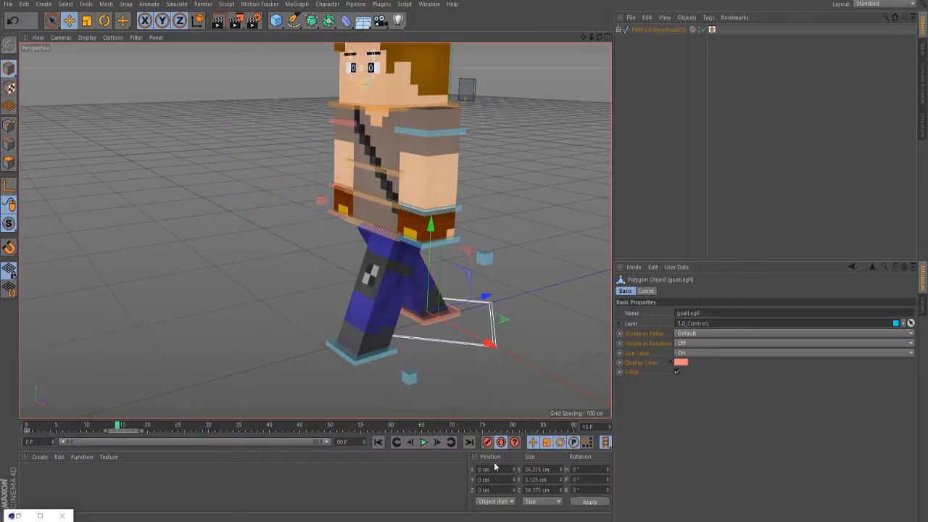
click(208, 426)
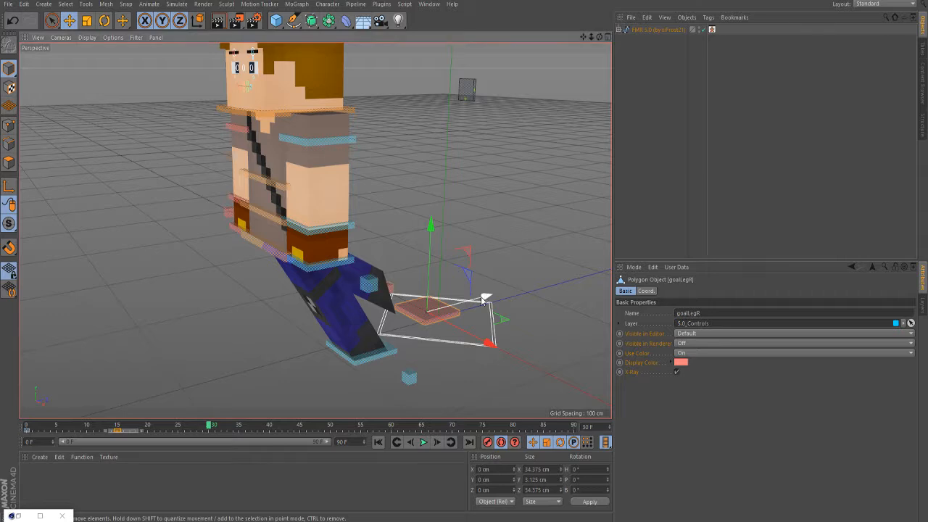
drag(395, 361, 311, 393)
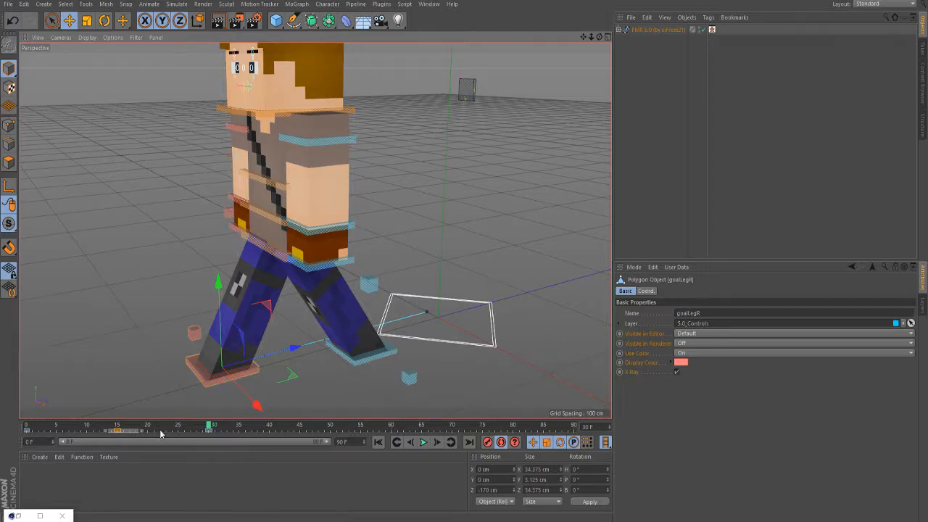
Step: At frame 23, raise the right foot control to 10 cm on Y
drag(122, 429, 162, 440)
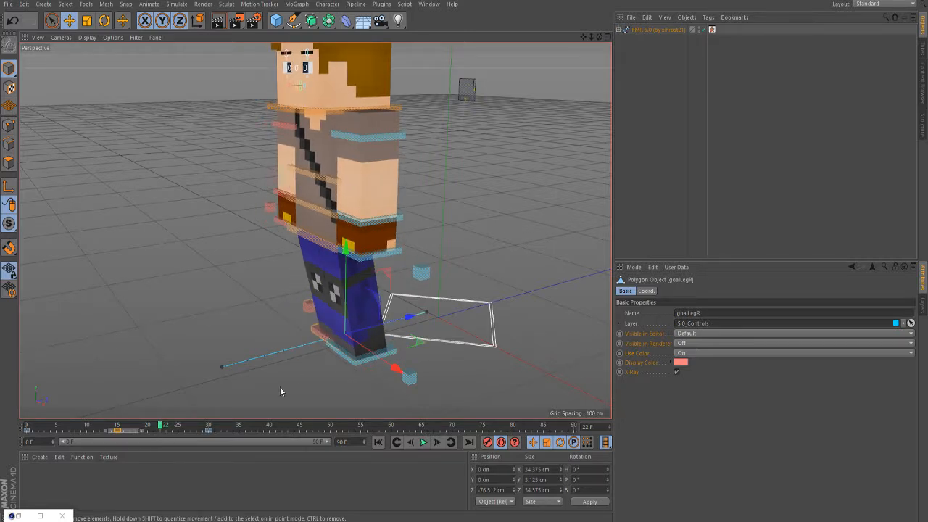
click(437, 442)
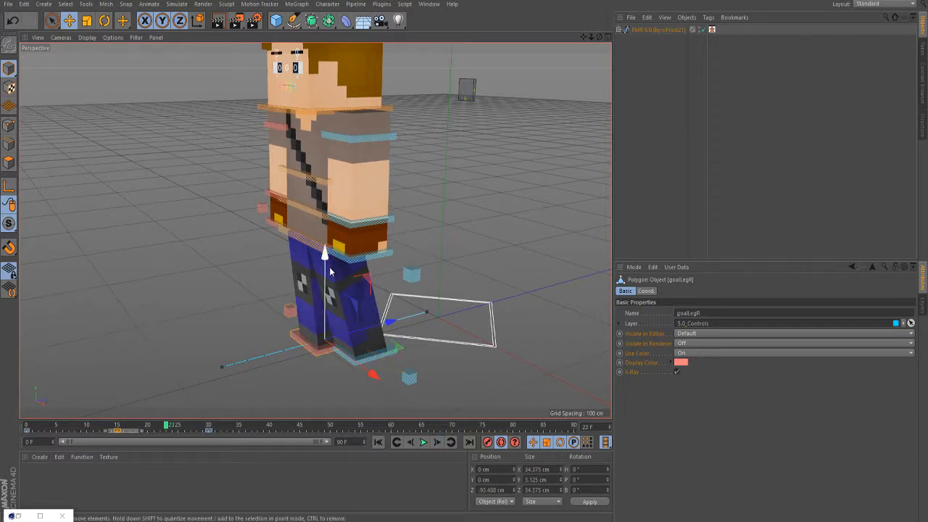
drag(328, 271, 330, 254)
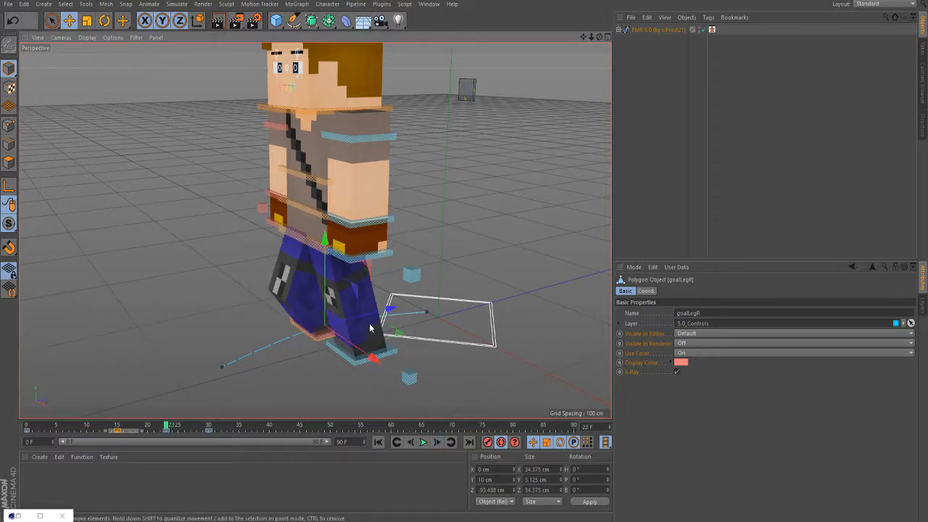
Step: At frame 24, raise the waist control to 10 cm on Y
mouse_move(165, 429)
mouse_down()
mouse_move(46, 443)
mouse_move(174, 429)
mouse_up()
click(323, 181)
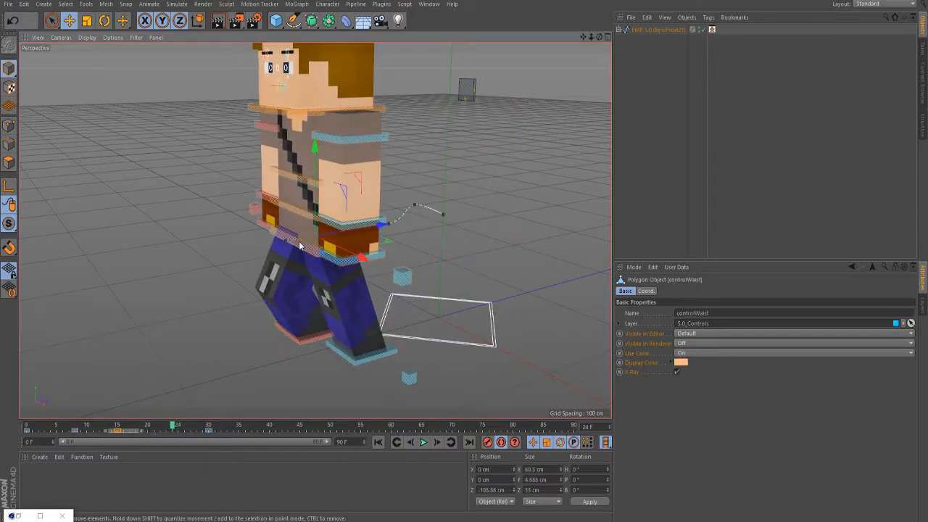
drag(317, 172, 317, 155)
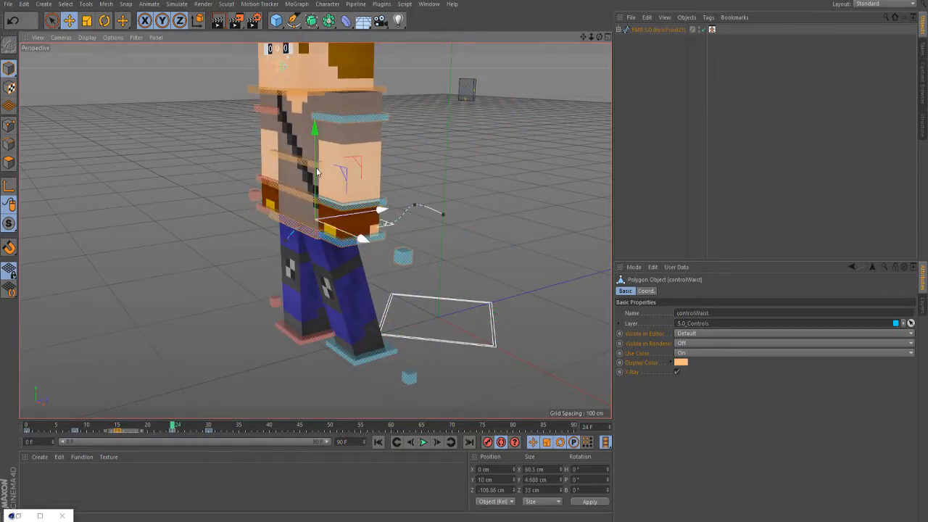
Step: At frame 24, raise the right foot control to about 19.5 cm on Y, and shift its key to frame 23
click(303, 333)
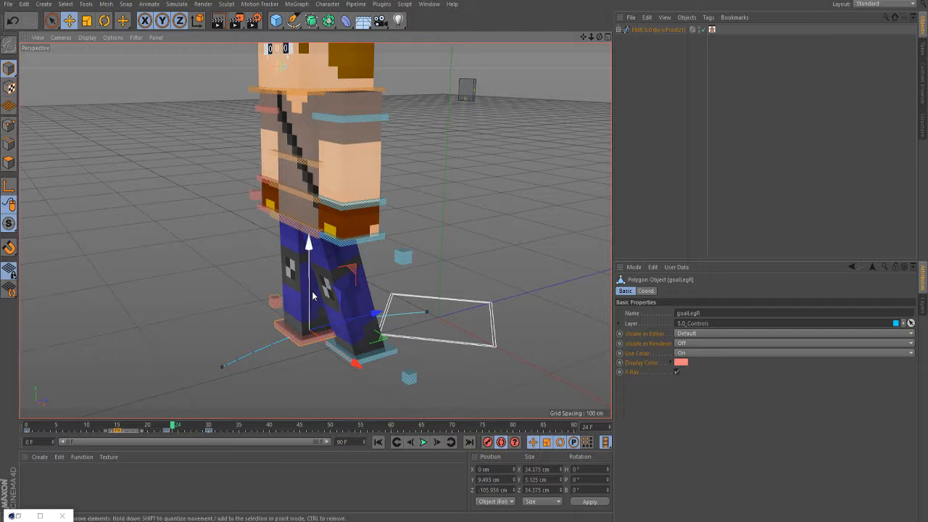
drag(312, 290, 312, 277)
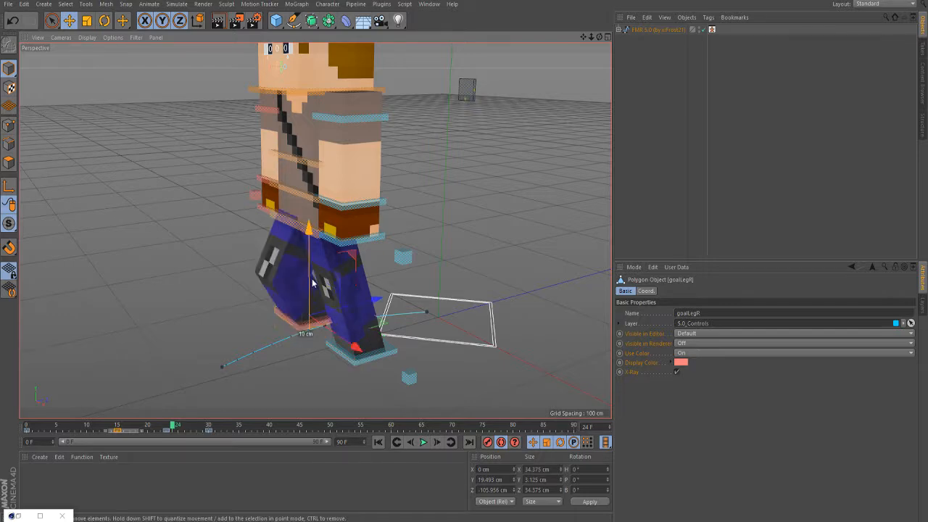
click(170, 432)
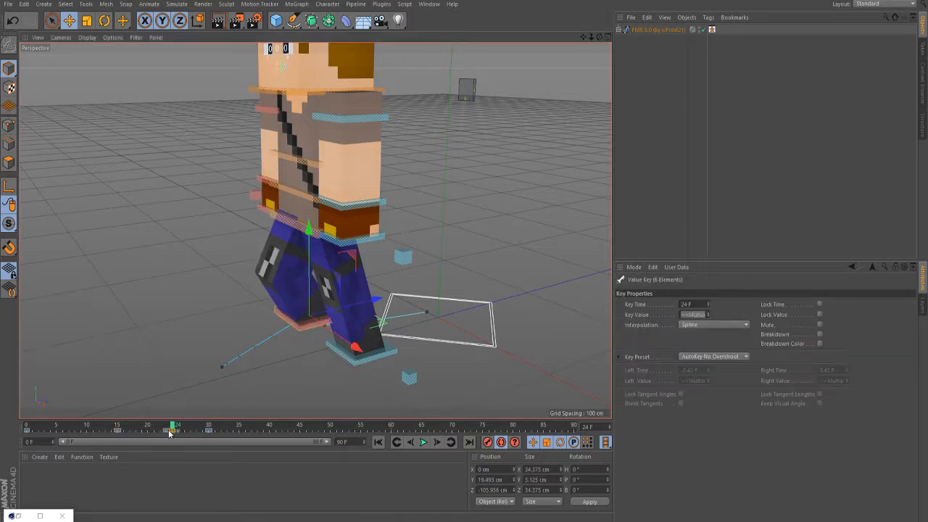
drag(166, 429, 167, 433)
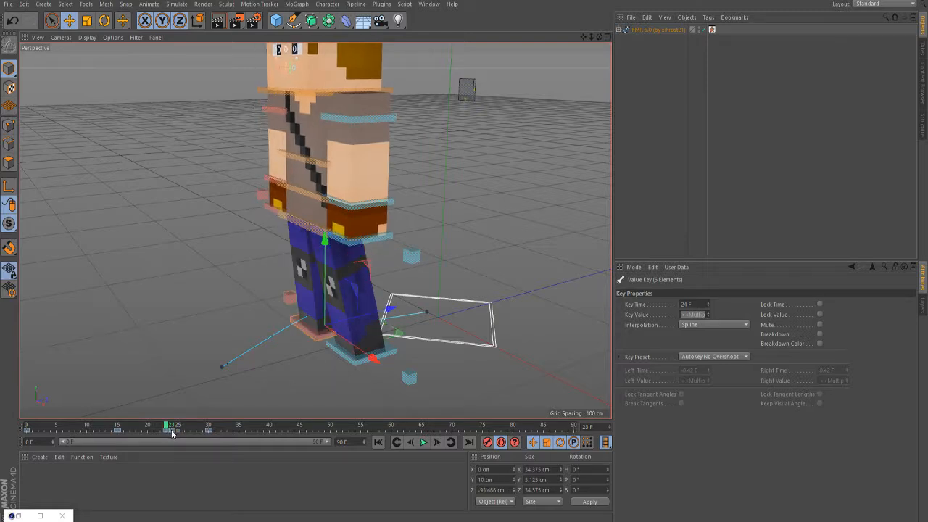
drag(189, 431, 174, 437)
click(153, 436)
Step: Keyframe the planted left foot control at frame 30, and try moving it forward at frame 45
drag(175, 434, 212, 428)
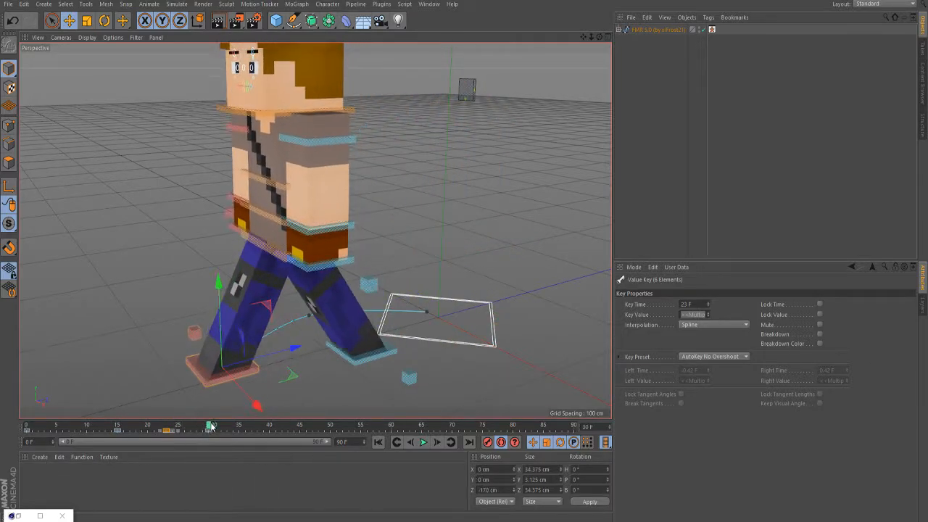
click(347, 357)
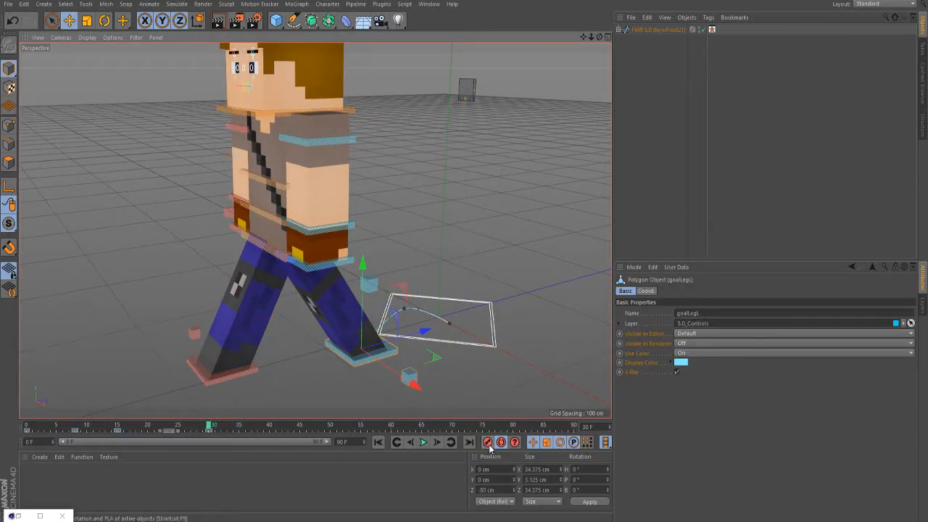
click(301, 427)
drag(418, 342, 303, 392)
key(ctrl+z)
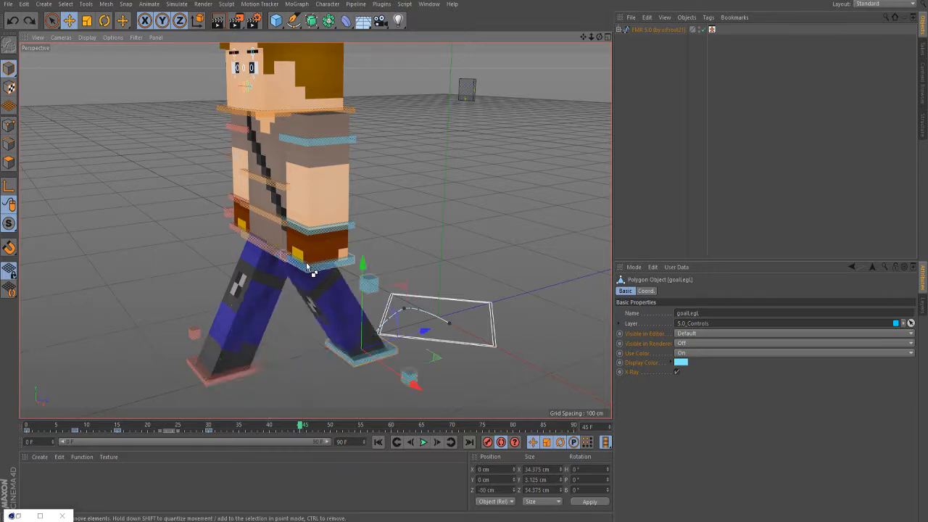
Step: At frame 45, move the waist control forward to about -188 cm and the left foot control to about -203 cm on Z
click(270, 263)
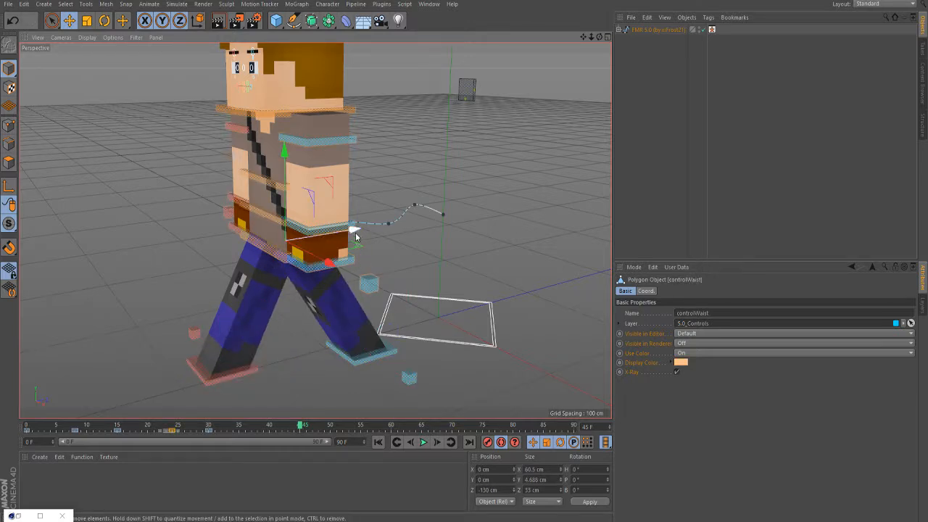
drag(355, 237, 279, 270)
click(354, 339)
scroll(143, 411, up, 1)
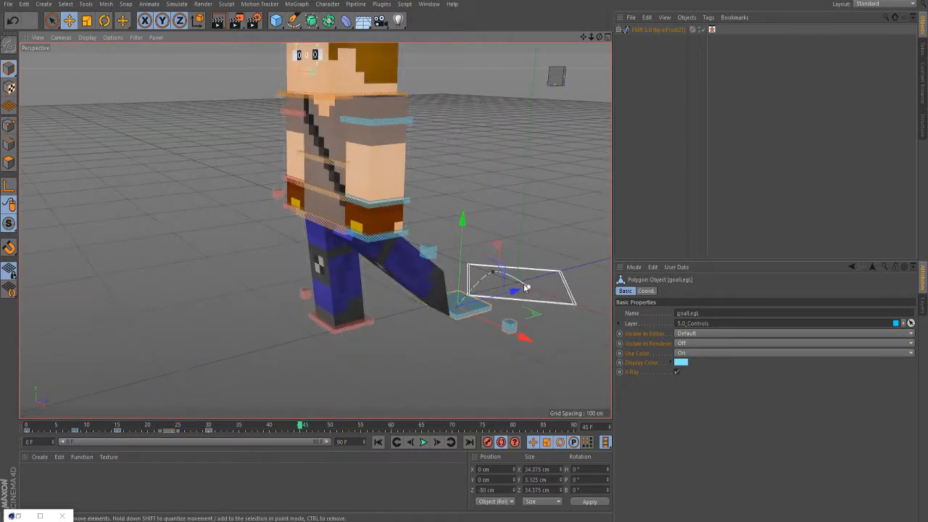
drag(505, 301, 393, 351)
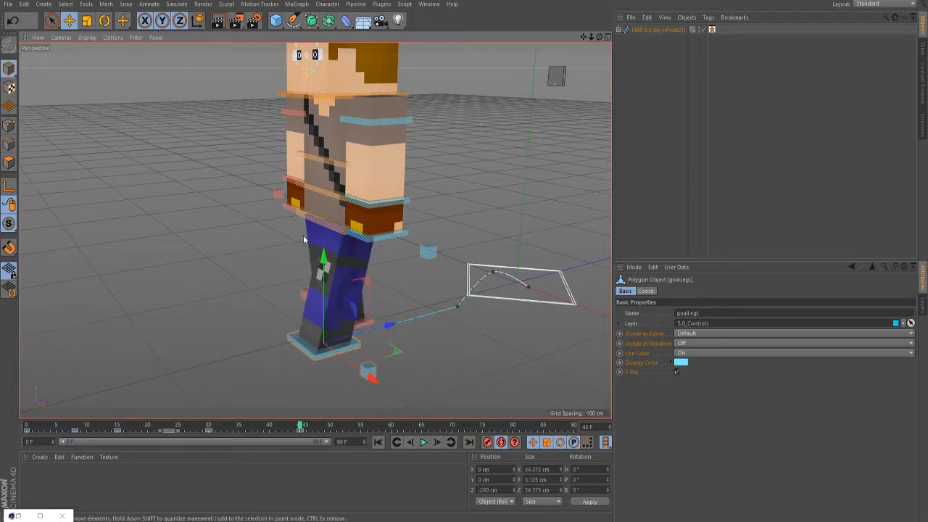
click(324, 224)
drag(403, 213, 391, 215)
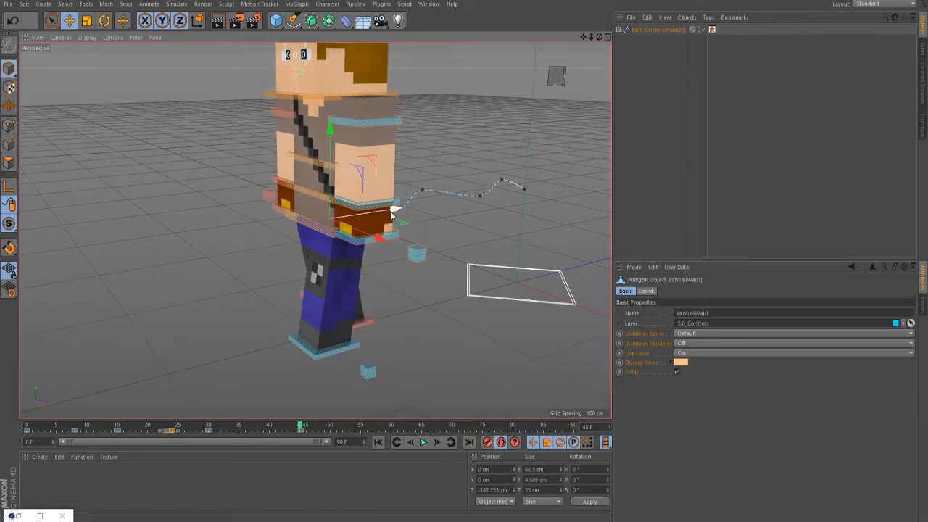
click(338, 348)
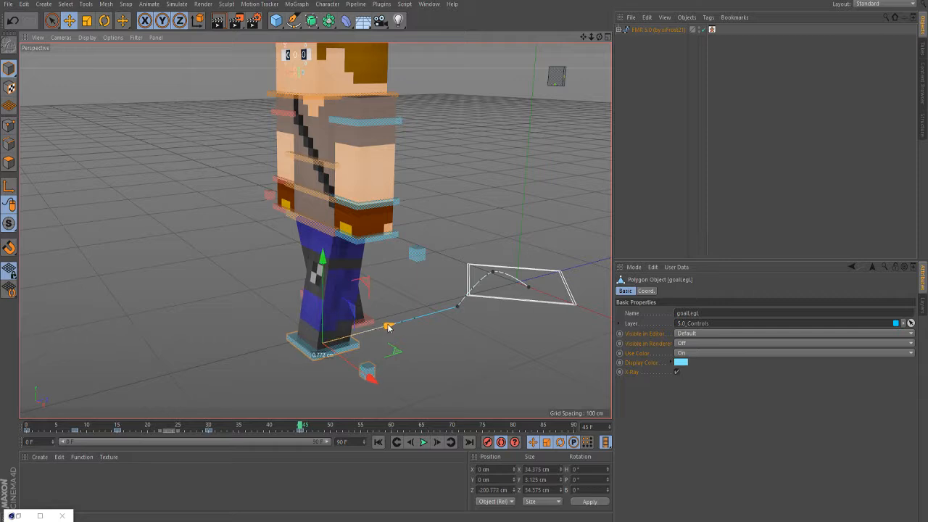
drag(387, 328, 365, 317)
Step: At frame 40, raise the left foot control to about 10.5 cm and the waist control to about 4 cm on Y
drag(300, 425, 38, 427)
key(F8)
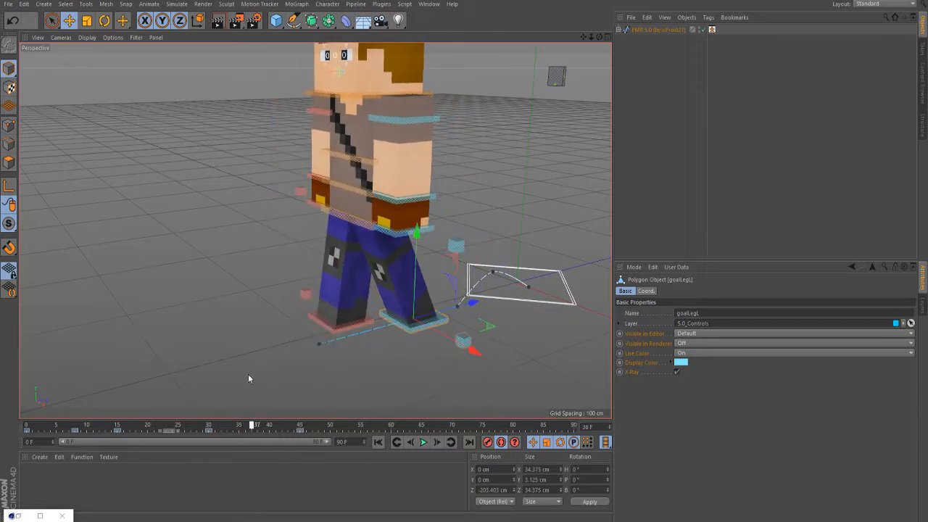
click(437, 441)
click(437, 442)
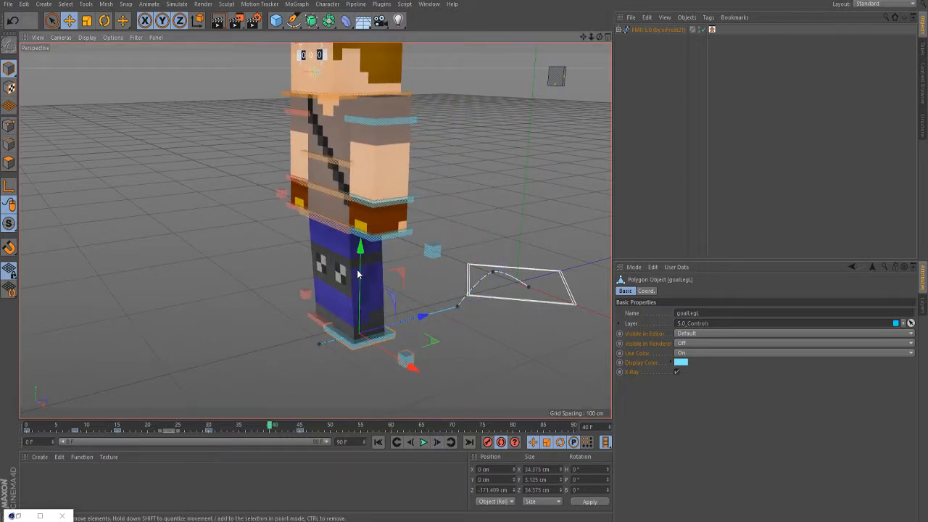
drag(358, 274, 362, 262)
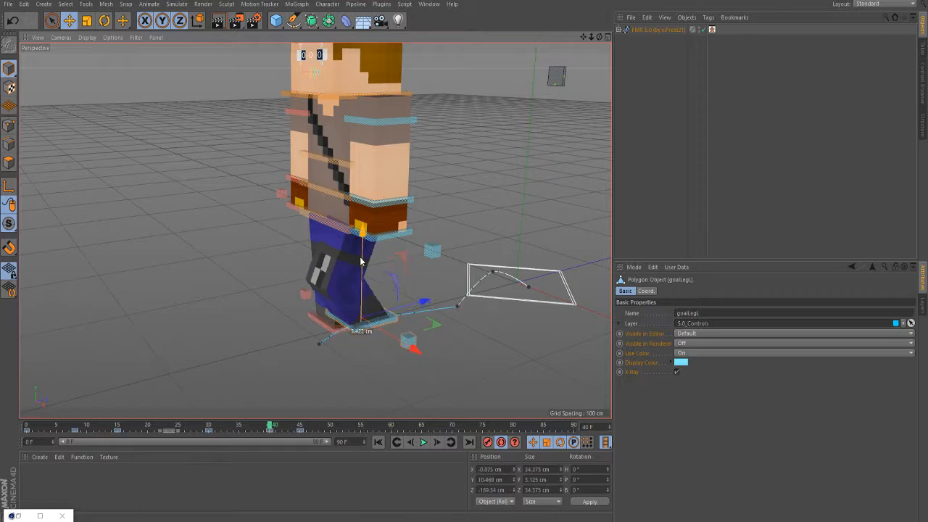
click(341, 222)
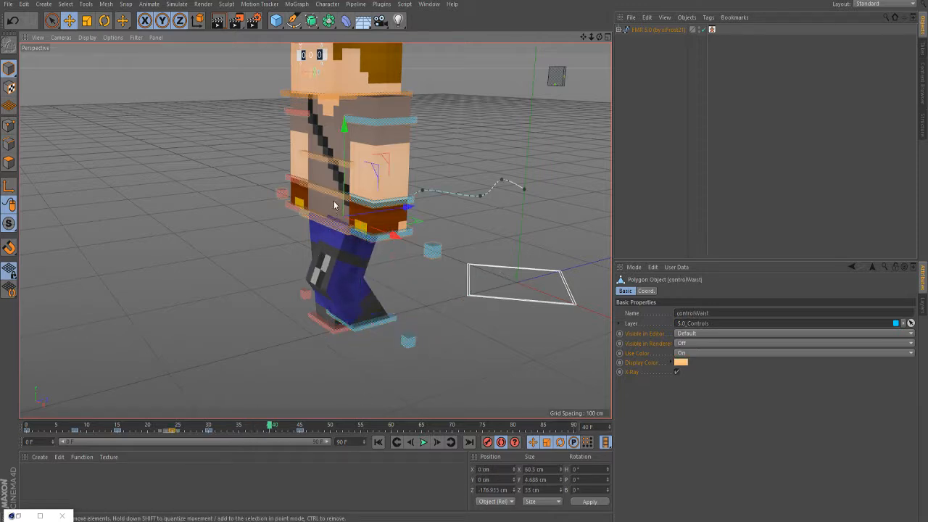
drag(345, 206, 346, 187)
click(374, 286)
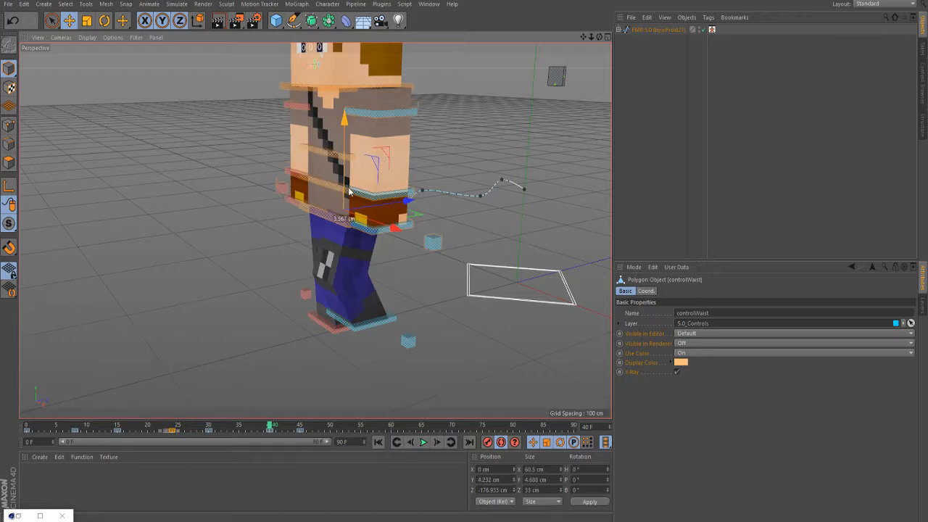
click(374, 285)
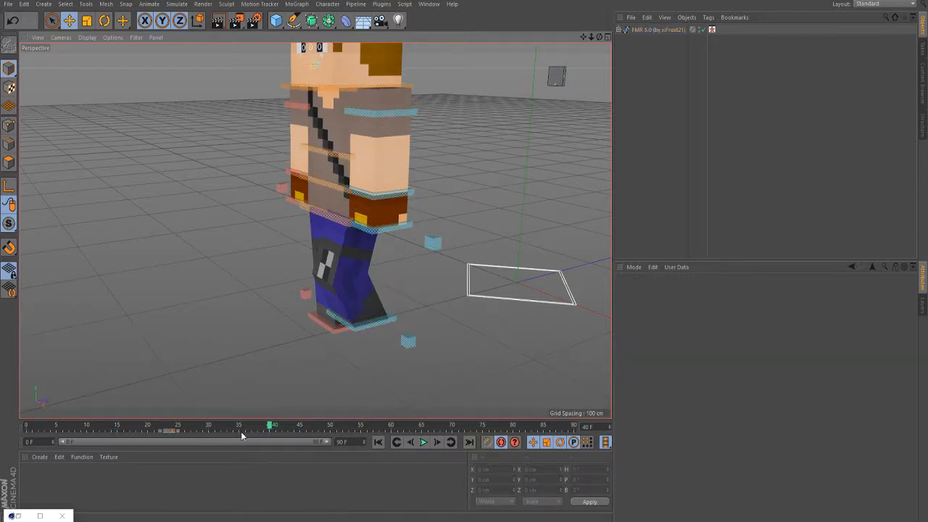
Step: Keyframe the left arm control at frame 0, and swing it back to about 25 cm on Z and 6 cm on Y at frame 15
drag(241, 431, 330, 423)
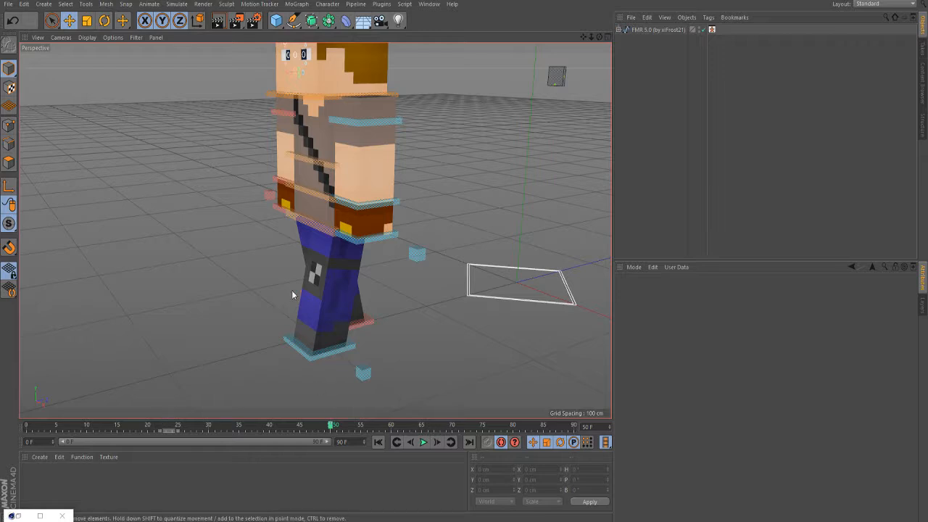
drag(128, 419, 16, 427)
click(588, 203)
scroll(588, 195, up, 3)
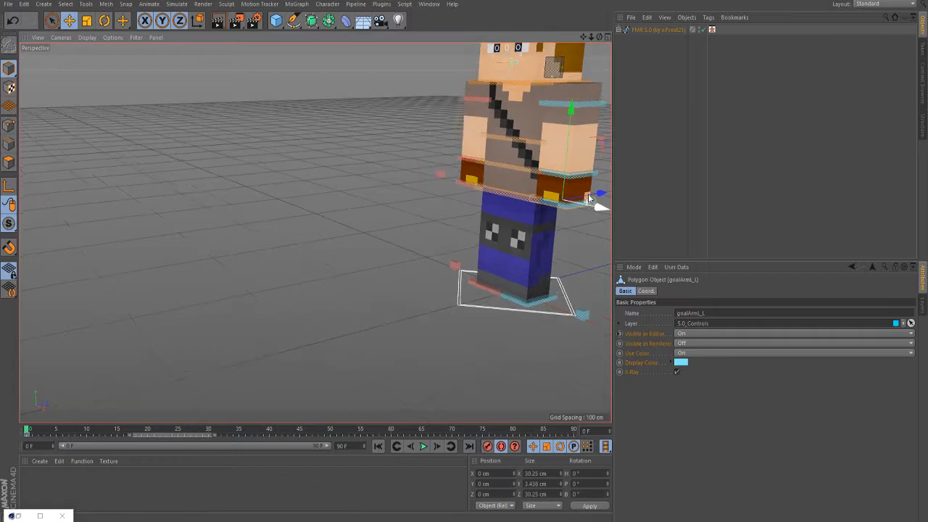
scroll(503, 313, down, 1)
click(116, 430)
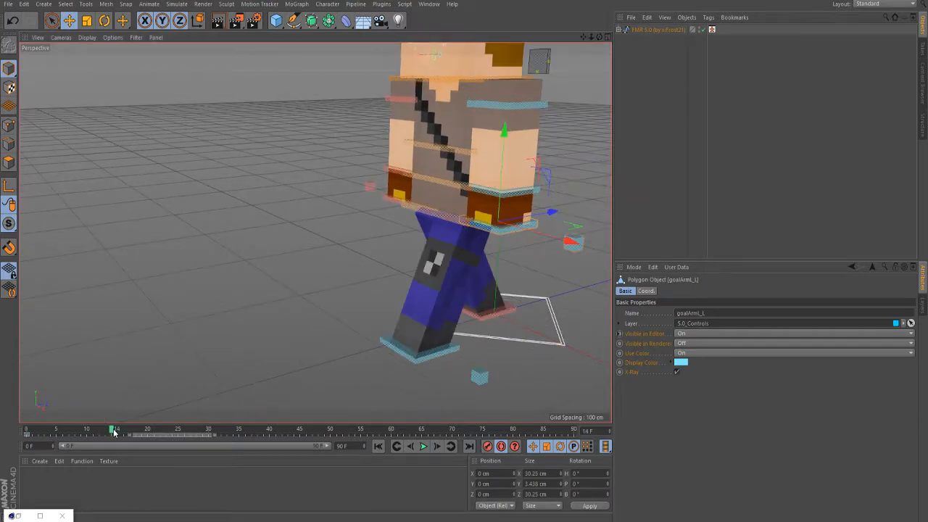
drag(538, 223, 575, 204)
drag(533, 156, 535, 150)
Step: At frame 15, swing the right arm control forward to about -21 cm on Z and raise it to about 5 cm on Y
click(381, 202)
drag(459, 196, 425, 196)
drag(376, 171, 372, 153)
drag(437, 187, 444, 187)
Step: Try a raised position and a forward position for the left arm control at frame 15, undoing each trial
click(522, 221)
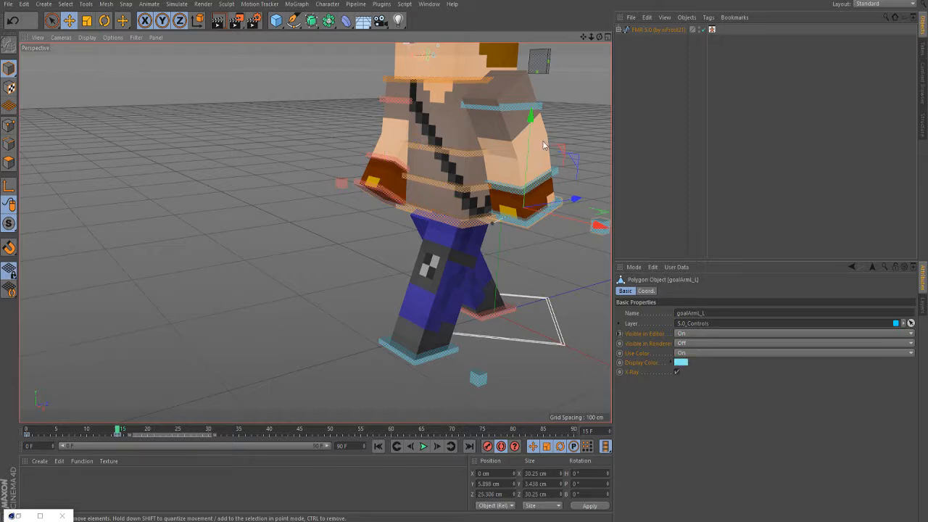
drag(531, 136, 565, 106)
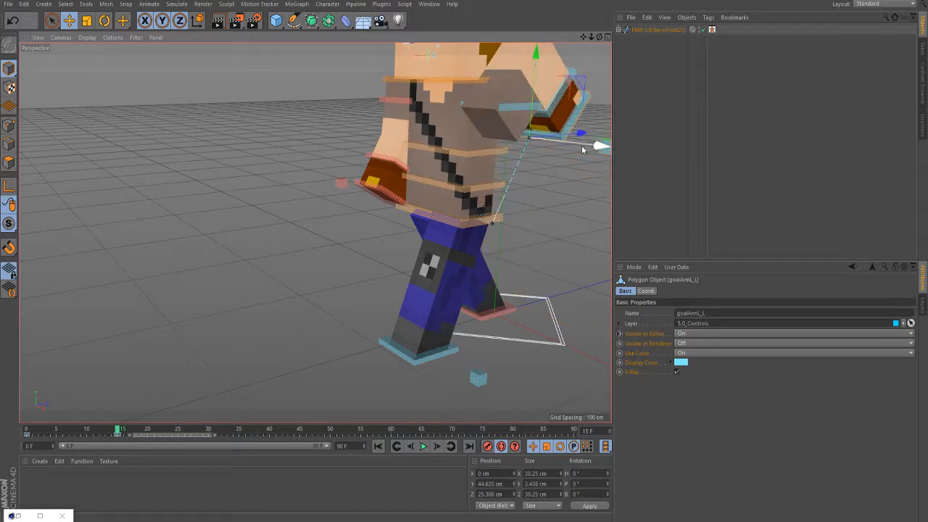
drag(582, 150, 582, 150)
key(ctrl+z)
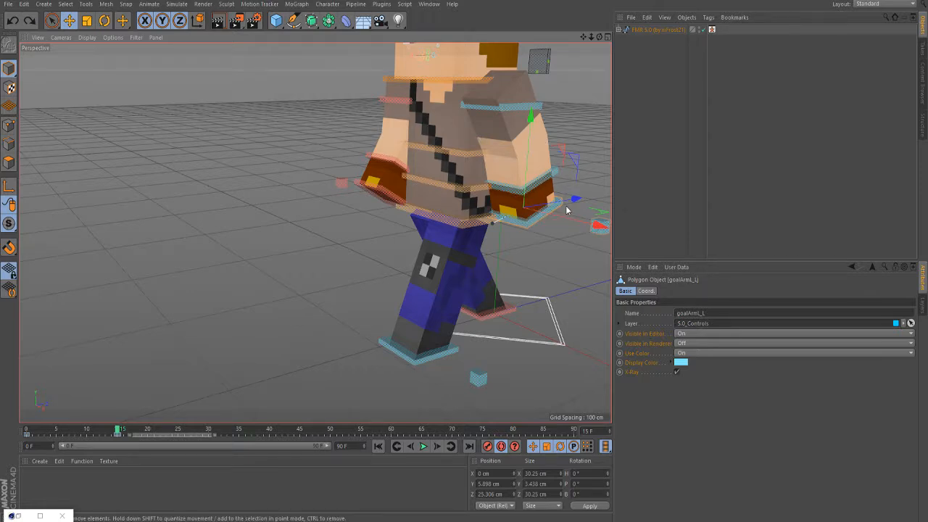
drag(573, 210, 541, 222)
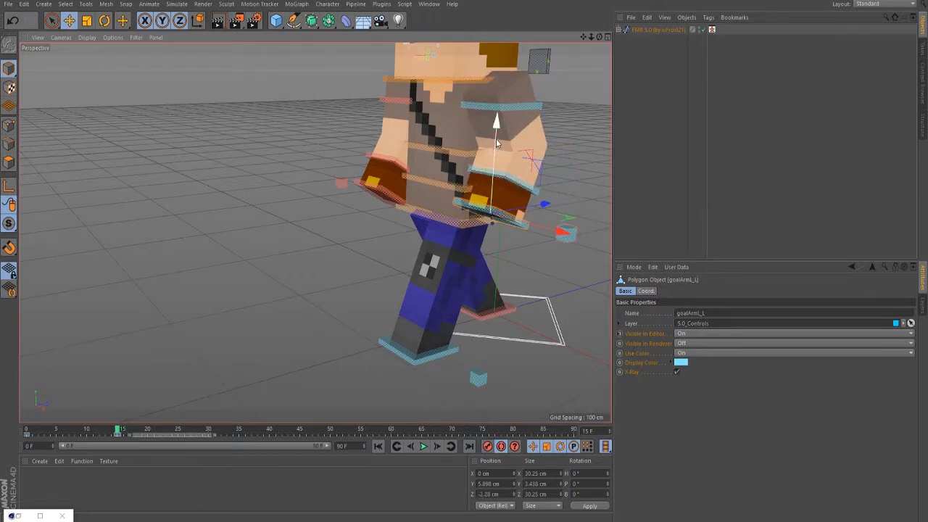
drag(497, 142, 494, 146)
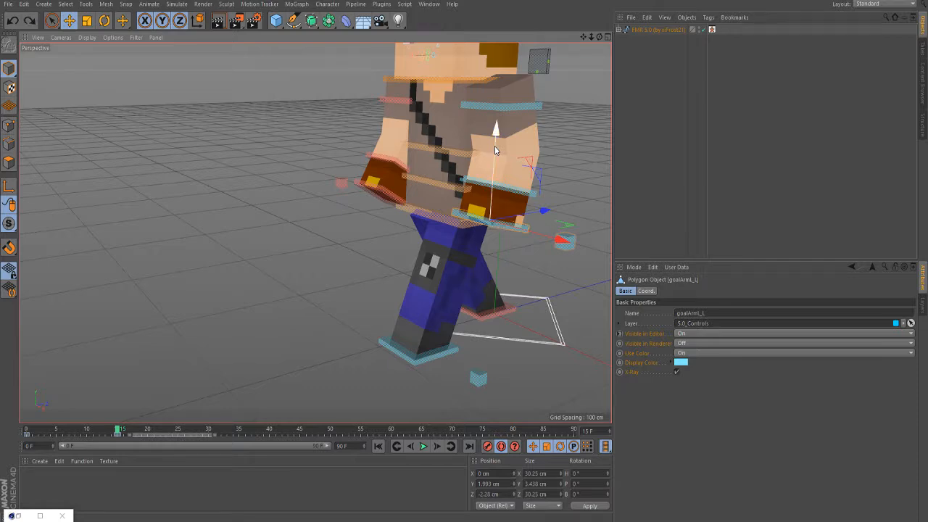
key(ctrl+z)
key(ctrl+z)
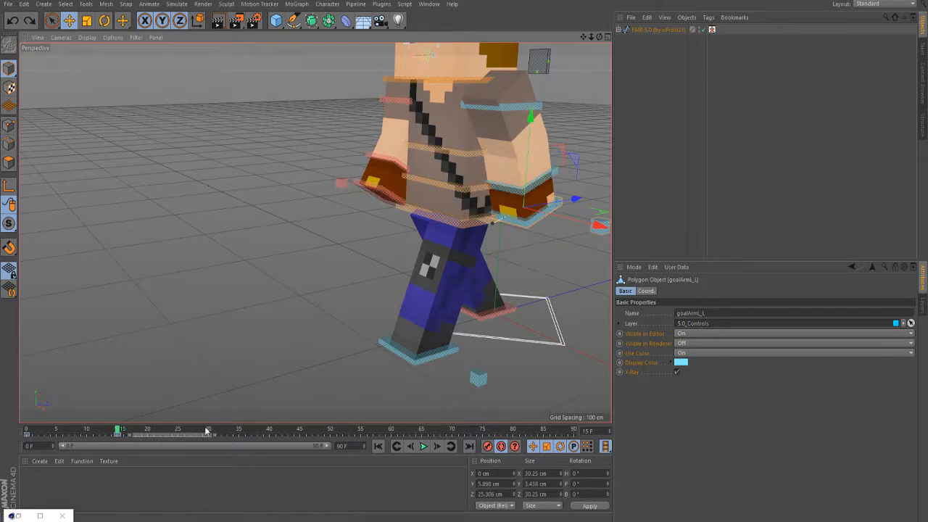
Step: At frame 30, swing the left arm control forward to about -22 cm on Z
drag(116, 432, 131, 418)
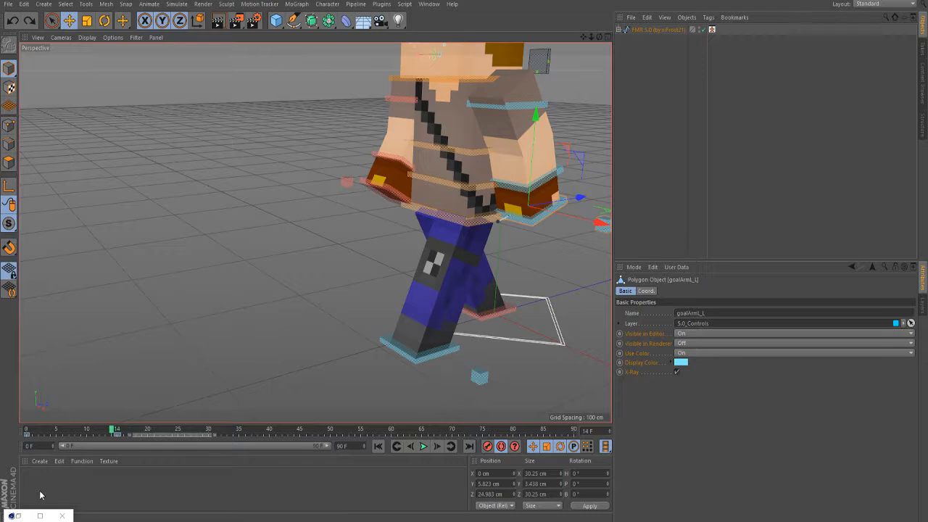
click(120, 430)
drag(116, 432, 208, 437)
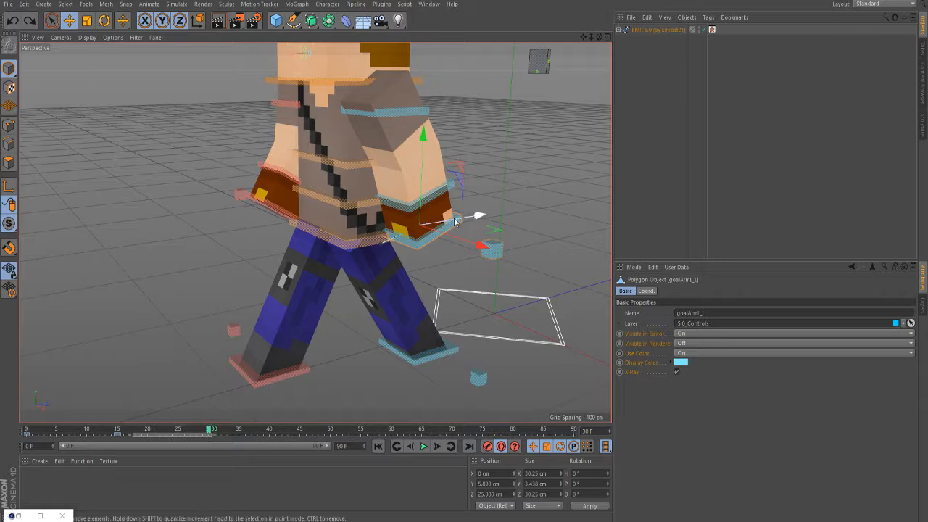
drag(481, 213, 411, 240)
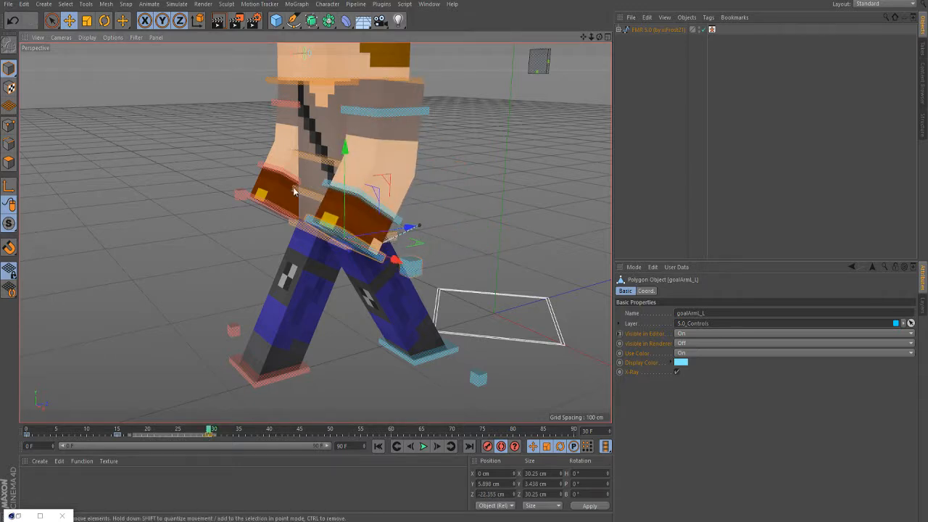
Step: At frame 30, swing the right arm control back to about 17 cm on Z
click(275, 213)
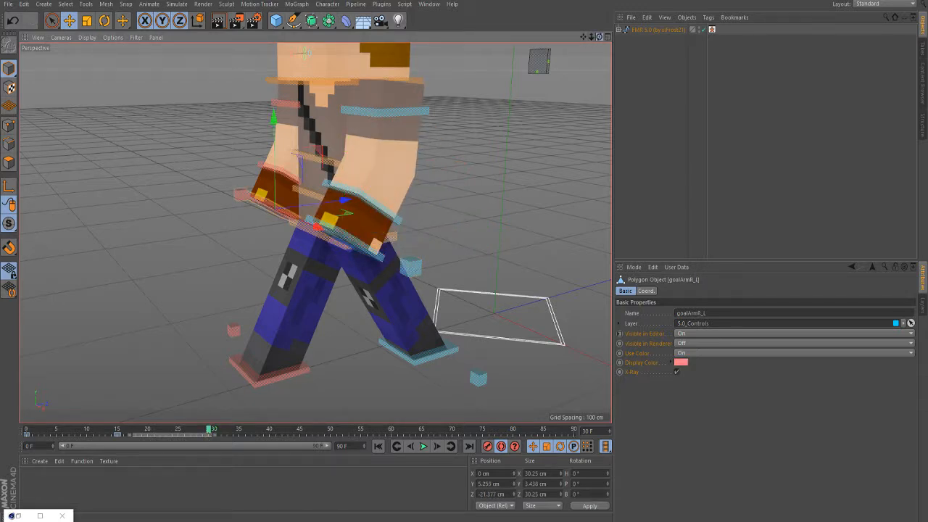
drag(595, 36, 361, 235)
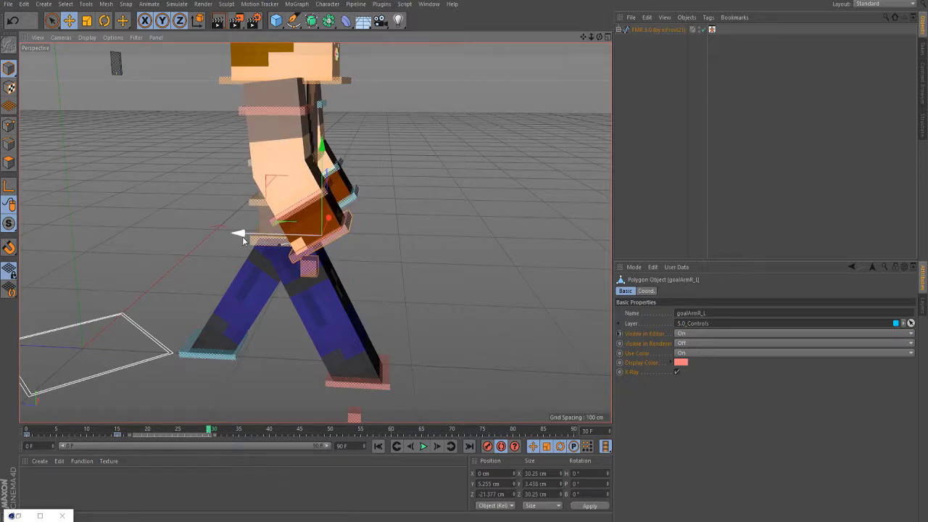
drag(240, 235, 173, 215)
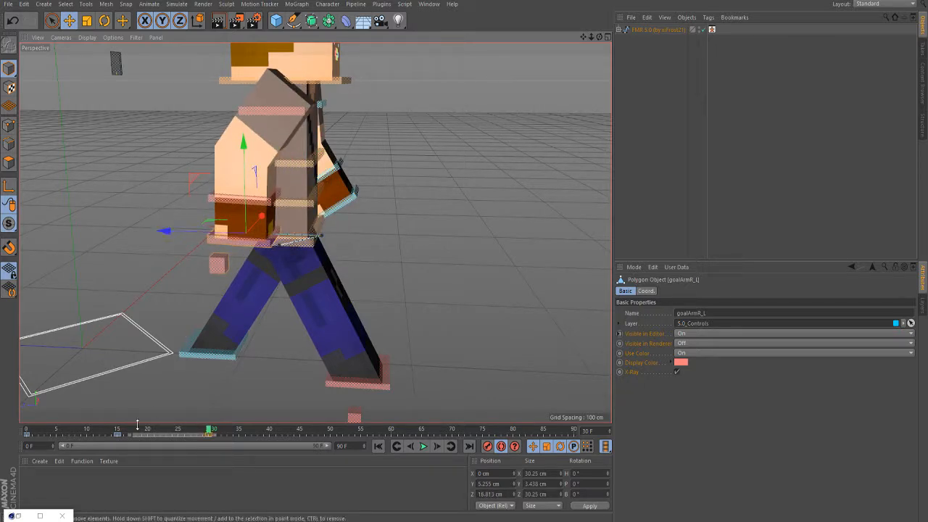
Step: At frame 45, swing the right arm control forward to about -19 cm and the left arm control back to about 16 cm on Z
drag(166, 431, 299, 434)
drag(285, 236, 359, 255)
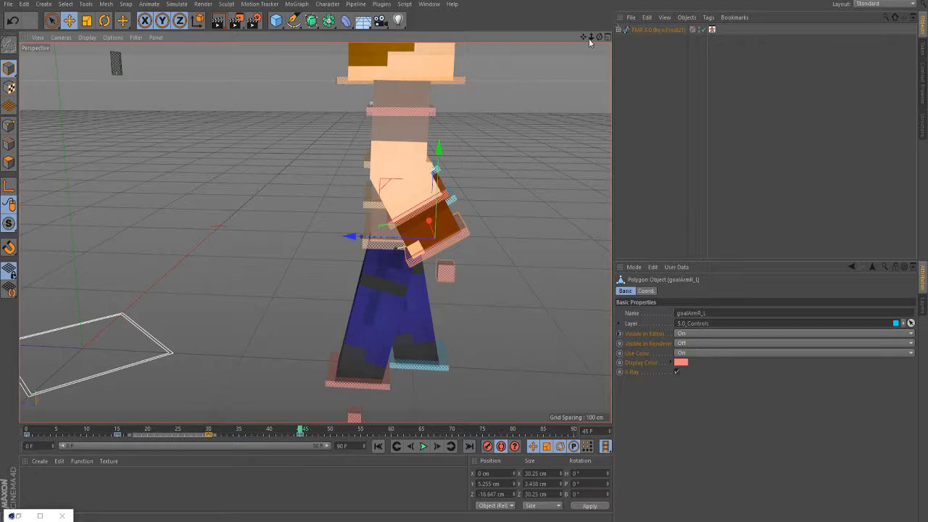
drag(599, 37, 354, 225)
click(279, 252)
scroll(438, 216, down, 2)
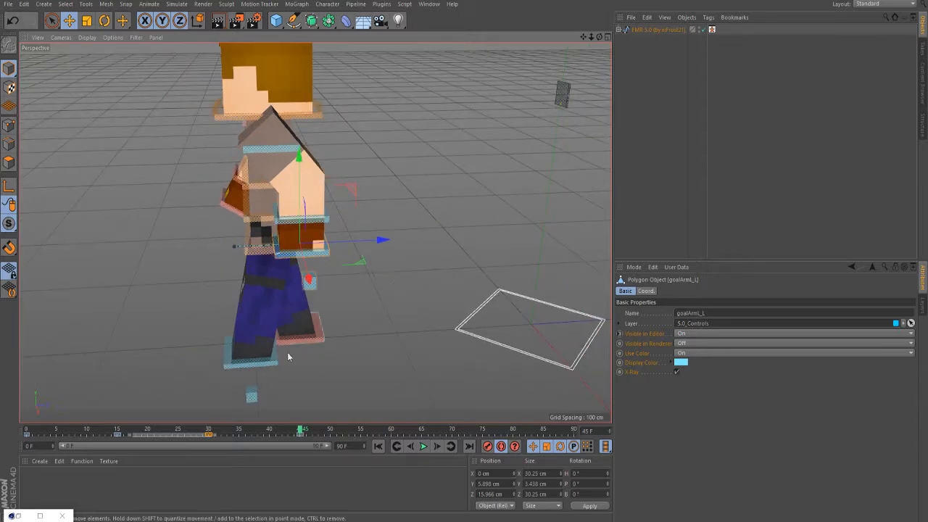
Step: Delete the animated character rig from the scene
drag(299, 431, 248, 448)
click(666, 31)
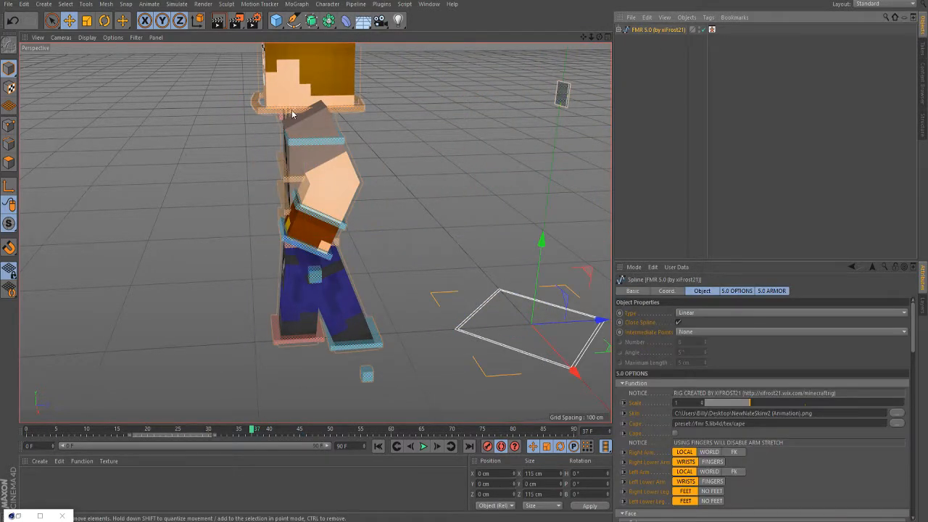
key(Delete)
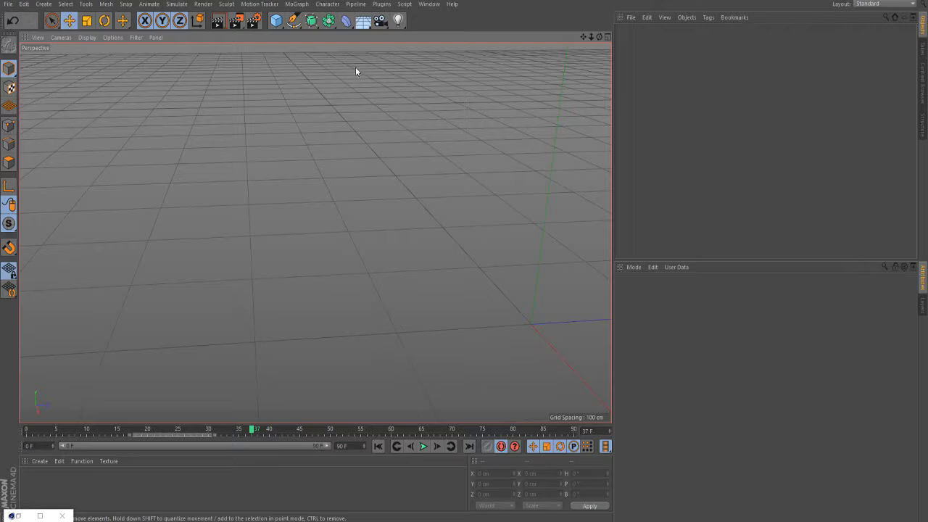
Step: Load a fresh FMR 5.0 character rig into the scene from the preset library
click(923, 80)
double_click(650, 50)
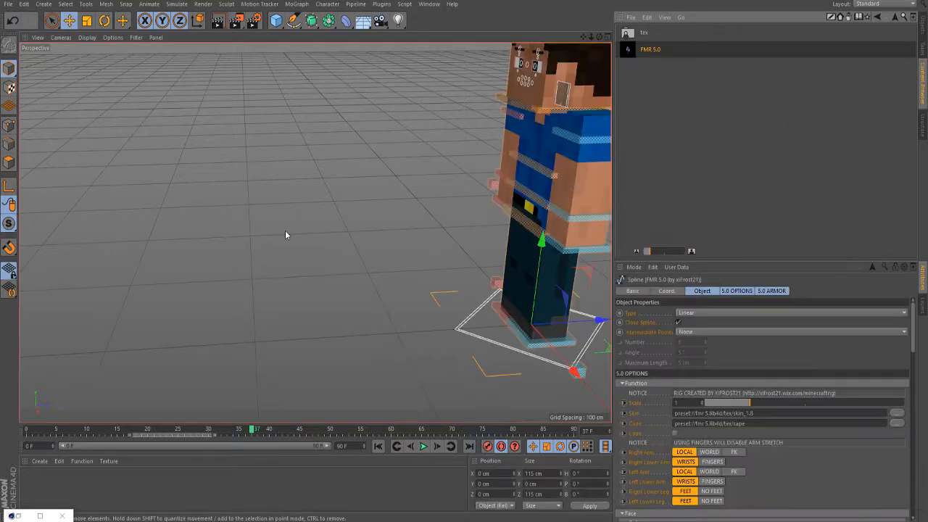
scroll(161, 351, down, 3)
scroll(528, 193, up, 1)
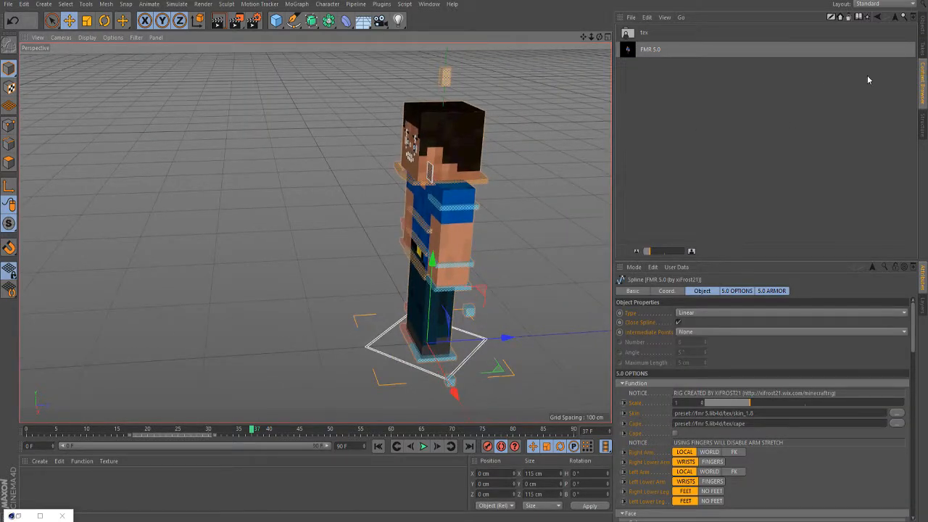
click(923, 27)
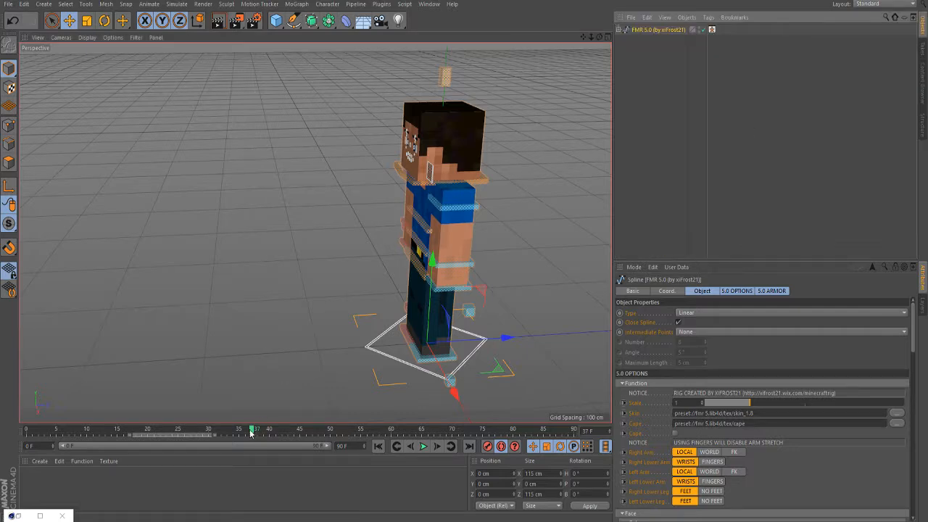
Step: Return the timeline to frame 0 and show the new character from its front side
click(114, 429)
drag(96, 430, 26, 430)
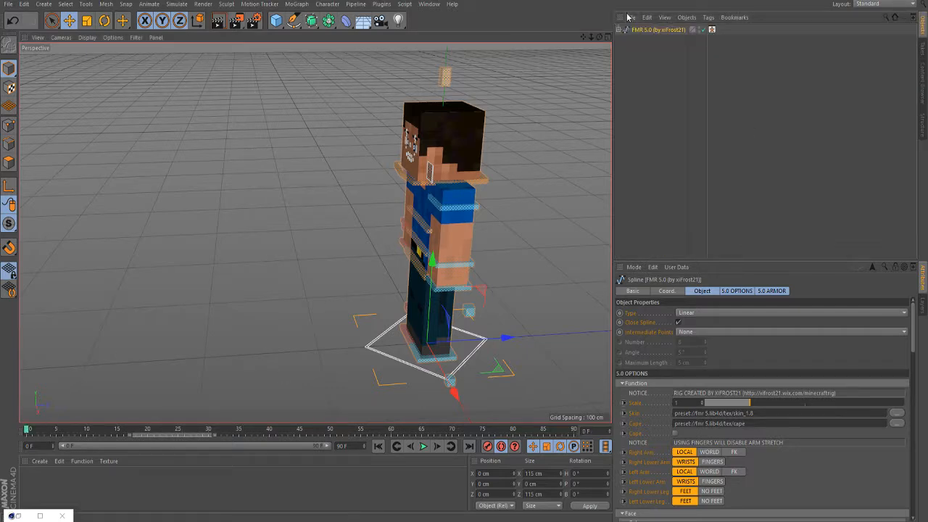
drag(600, 36, 754, 50)
scroll(203, 156, up, 3)
scroll(193, 150, up, 2)
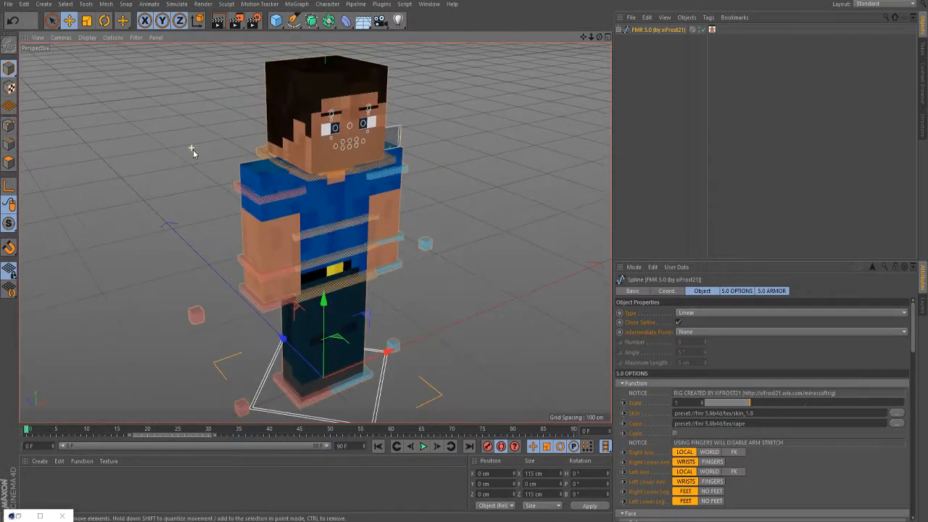
scroll(433, 247, down, 3)
click(479, 154)
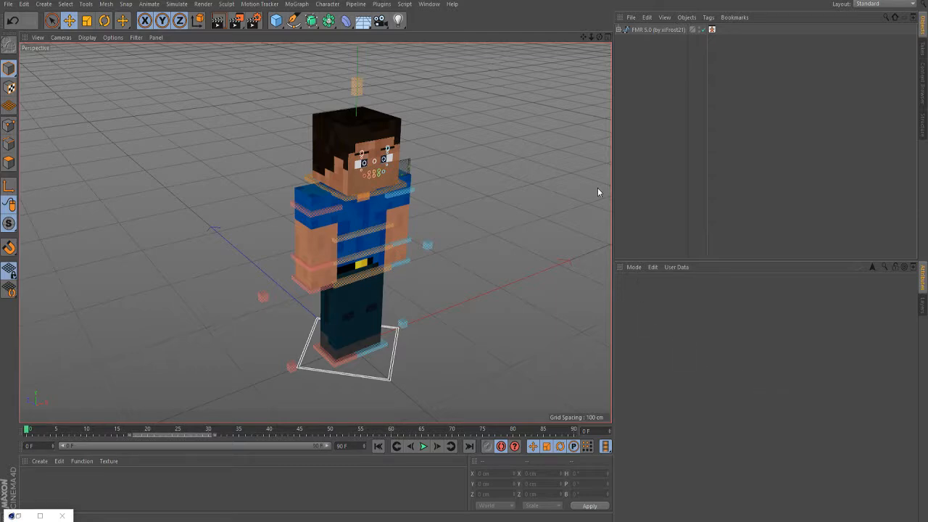
mouse_move(600, 37)
mouse_down()
mouse_move(557, 16)
mouse_move(555, 45)
mouse_move(595, 28)
mouse_move(600, 37)
mouse_up()
scroll(525, 243, up, 1)
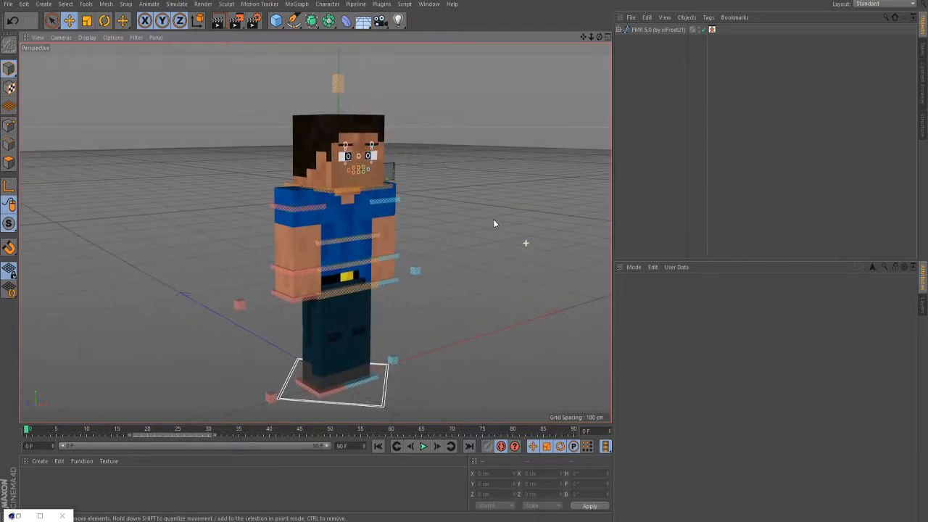
scroll(348, 196, down, 1)
scroll(435, 357, up, 2)
click(329, 263)
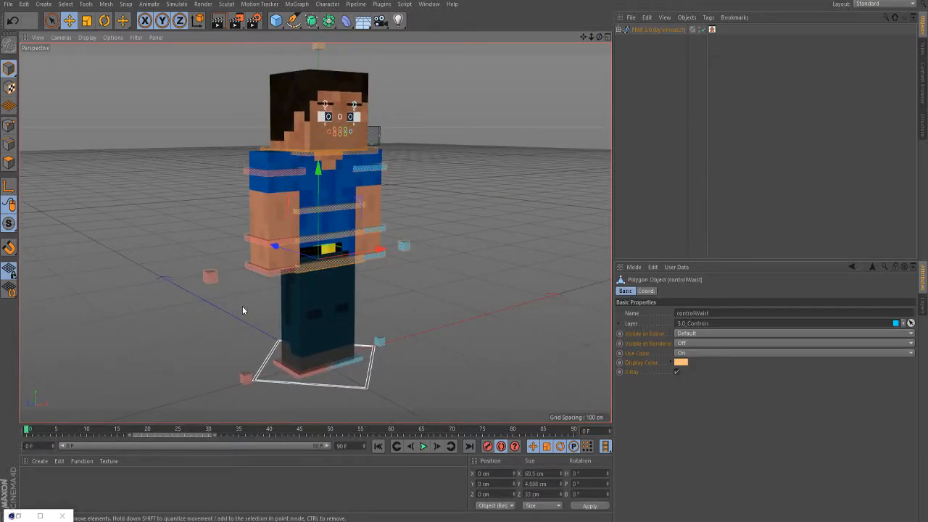
mouse_move(81, 430)
mouse_down()
mouse_move(222, 430)
mouse_move(90, 431)
mouse_move(81, 442)
mouse_up()
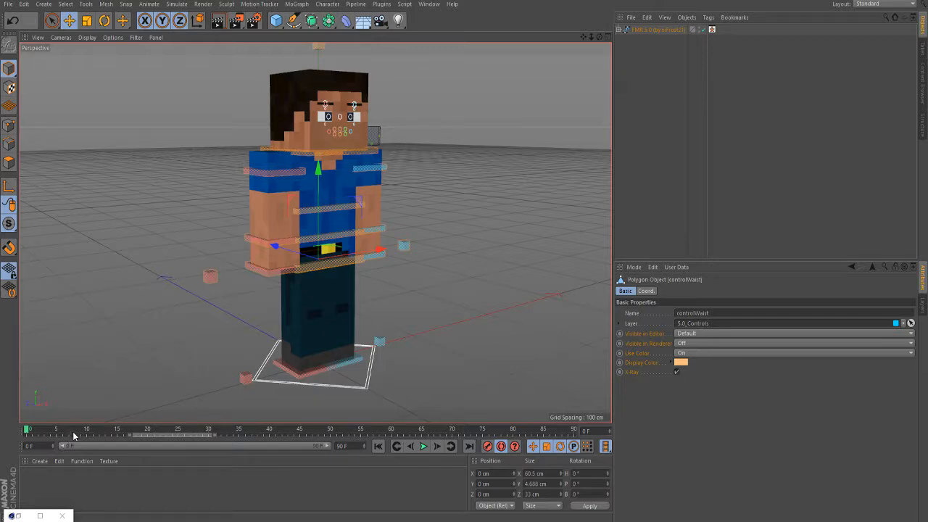
click(26, 430)
click(711, 30)
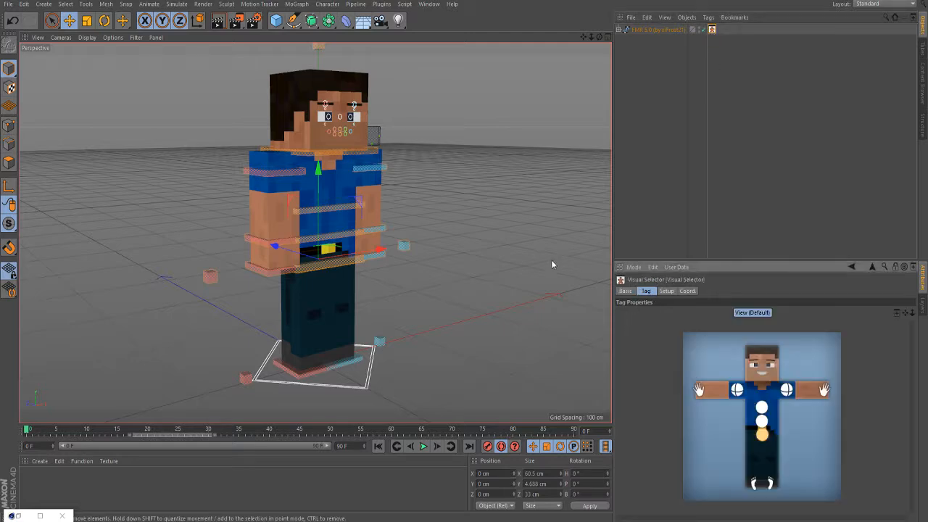
click(69, 516)
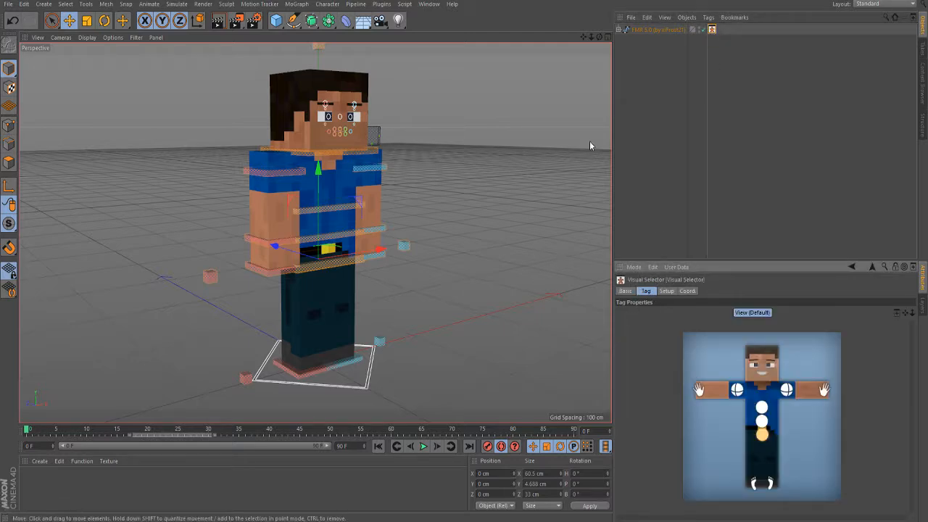
double_click(713, 30)
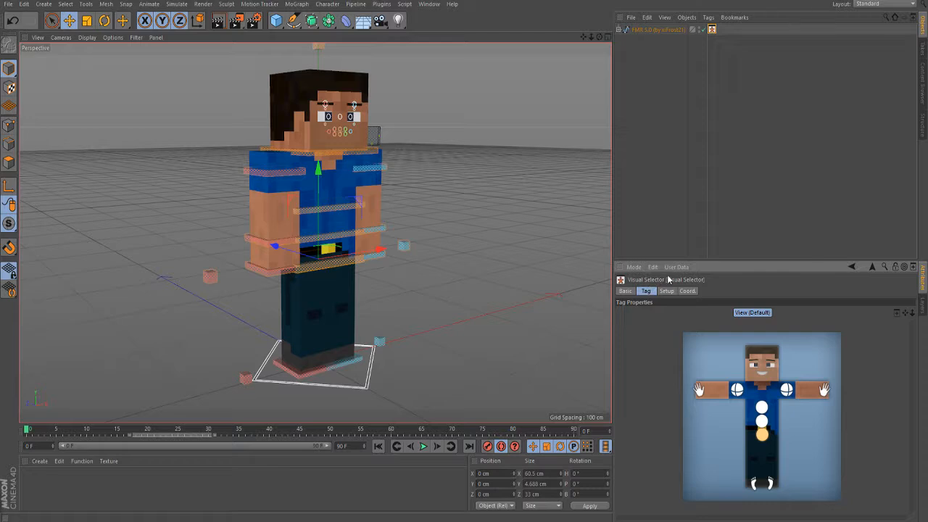
click(864, 459)
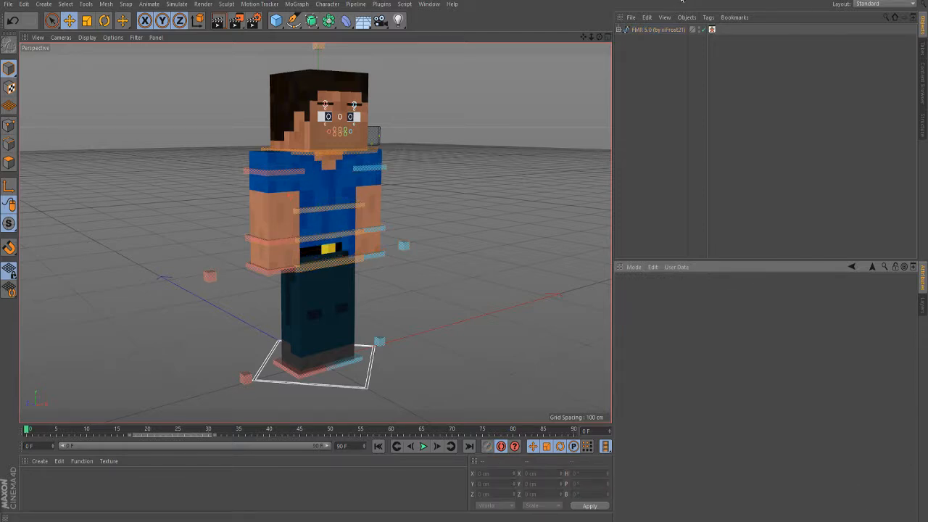
Step: Select all the rig's body controls with the Visual Selector and record a keyframe for them at frame 0
click(712, 30)
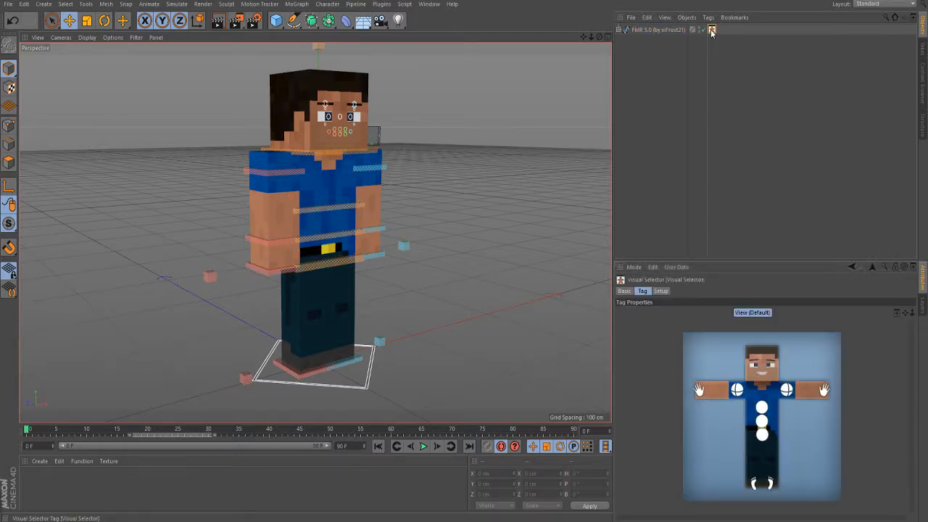
right_click(712, 30)
key(Escape)
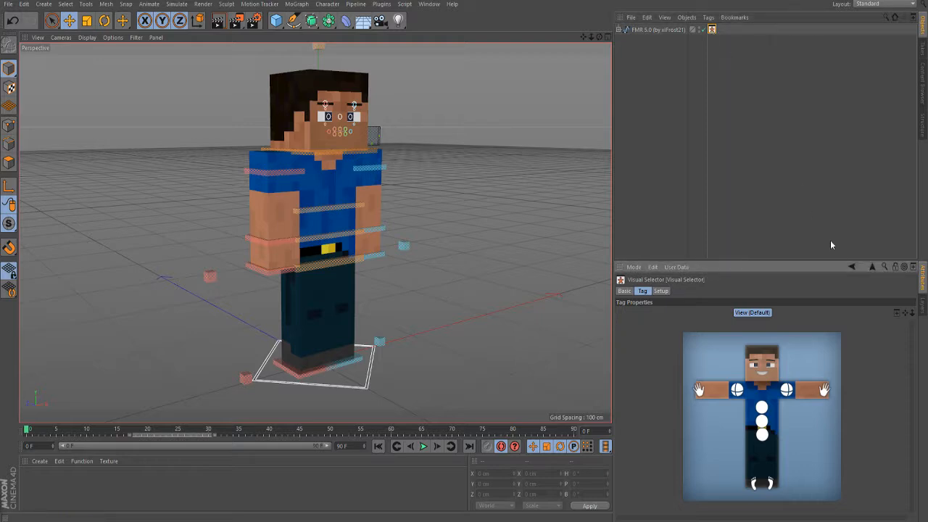
drag(872, 504, 661, 313)
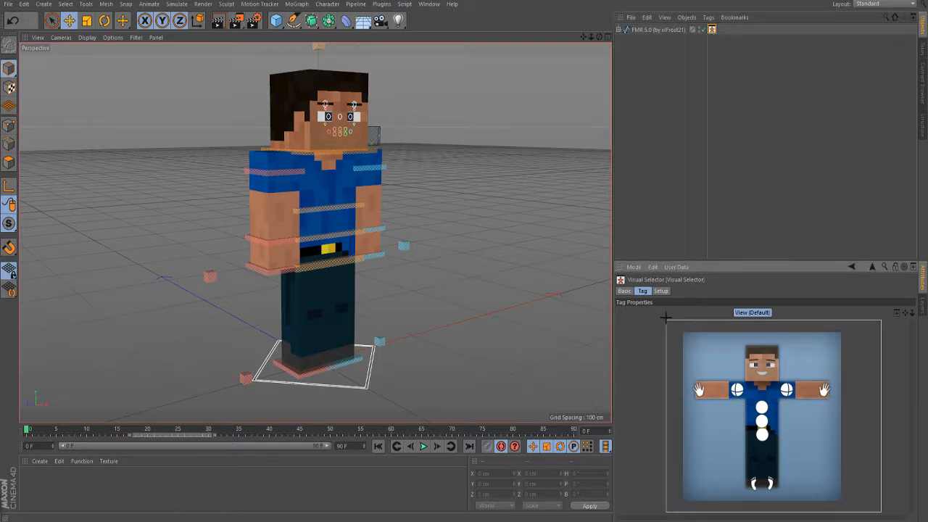
click(489, 446)
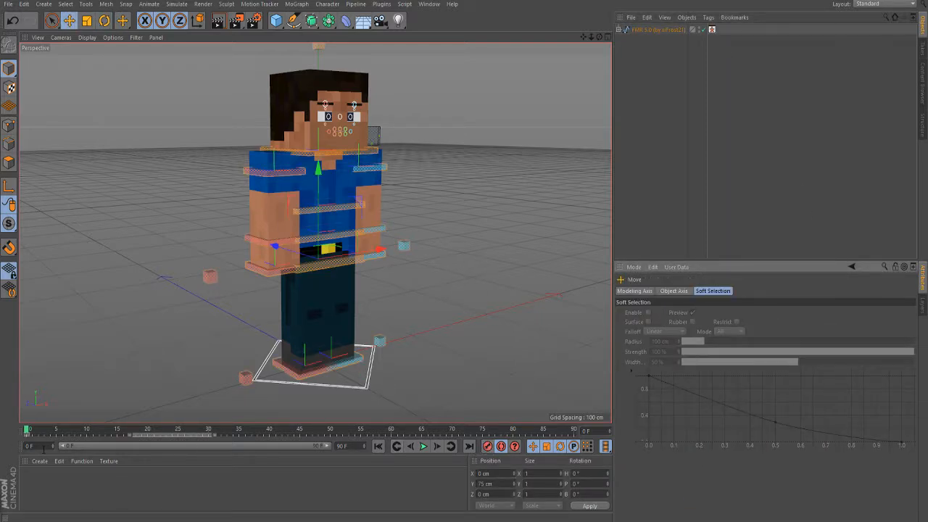
Step: At frame 10, move the waist control forward to -170 cm on Z
click(88, 431)
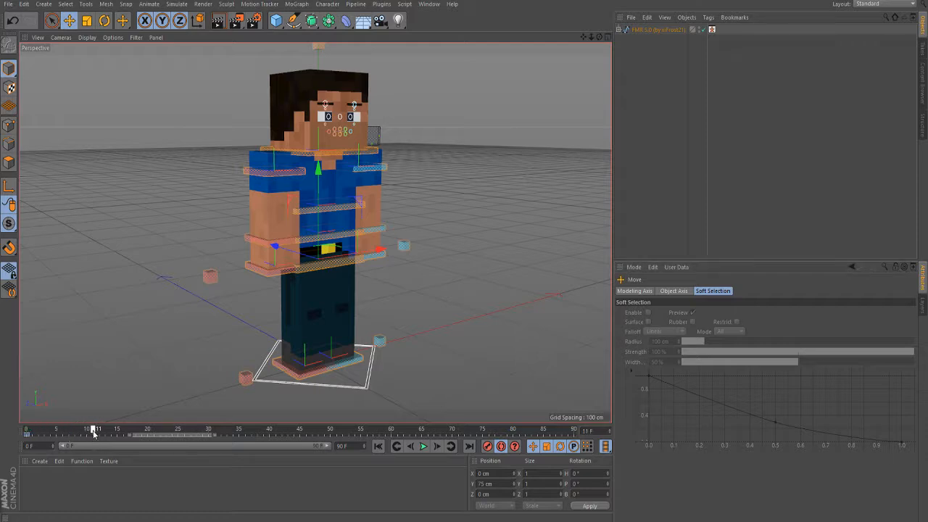
click(328, 268)
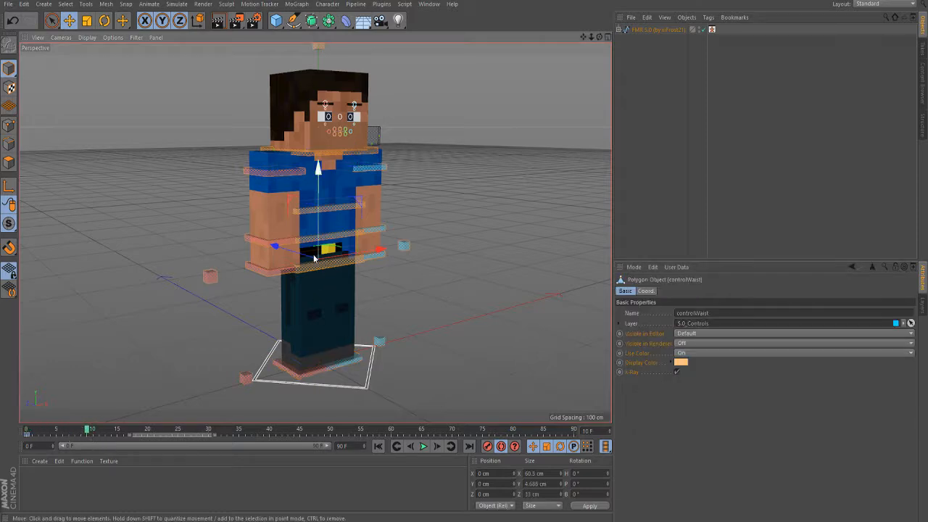
drag(300, 259, 490, 293)
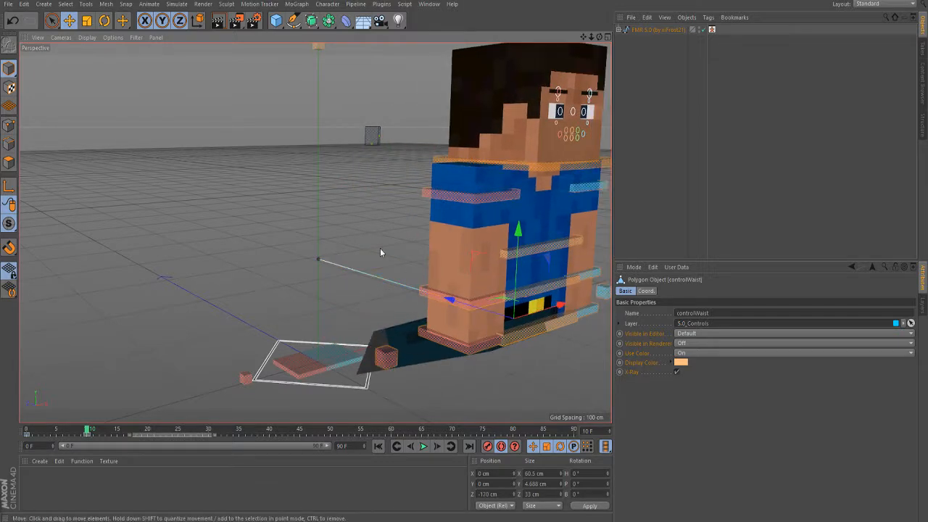
Step: At frame 10, move the right foot control forward along Z until it is planted ahead of the body
scroll(348, 230, down, 5)
scroll(482, 362, up, 3)
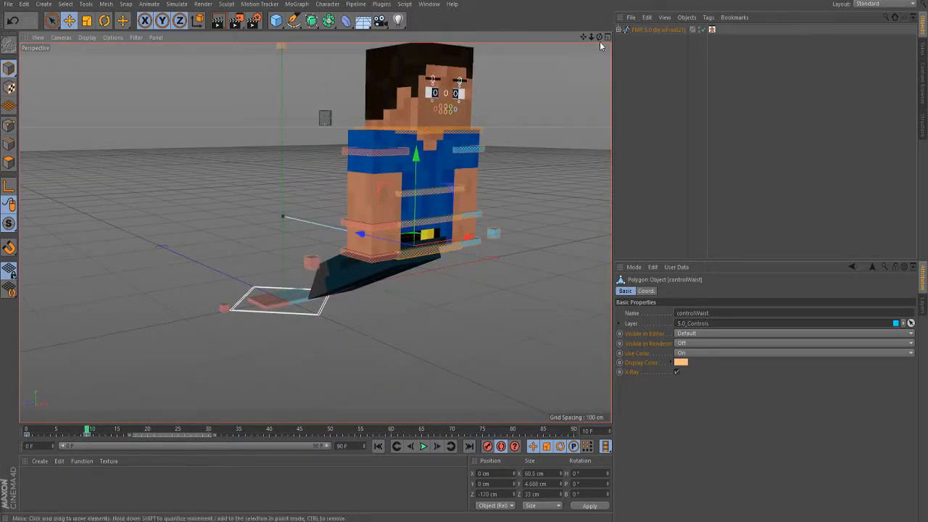
drag(599, 36, 558, 40)
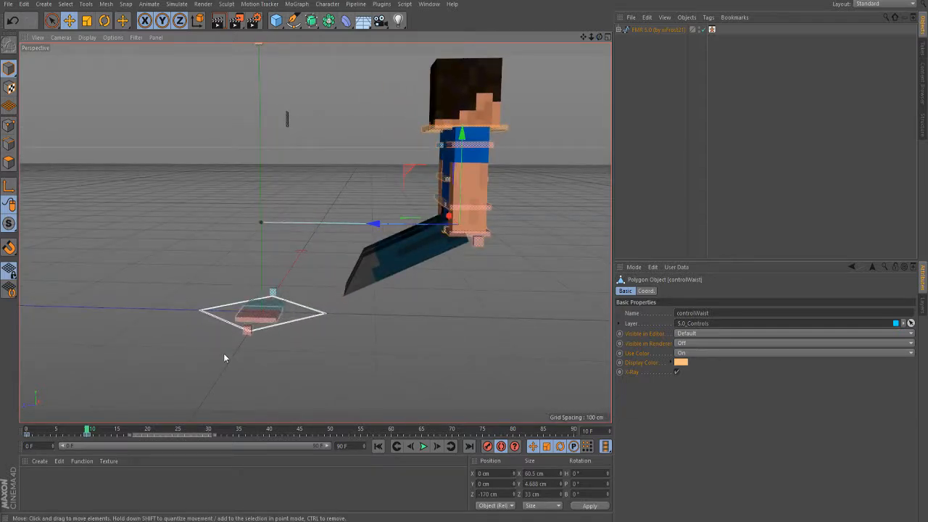
click(259, 319)
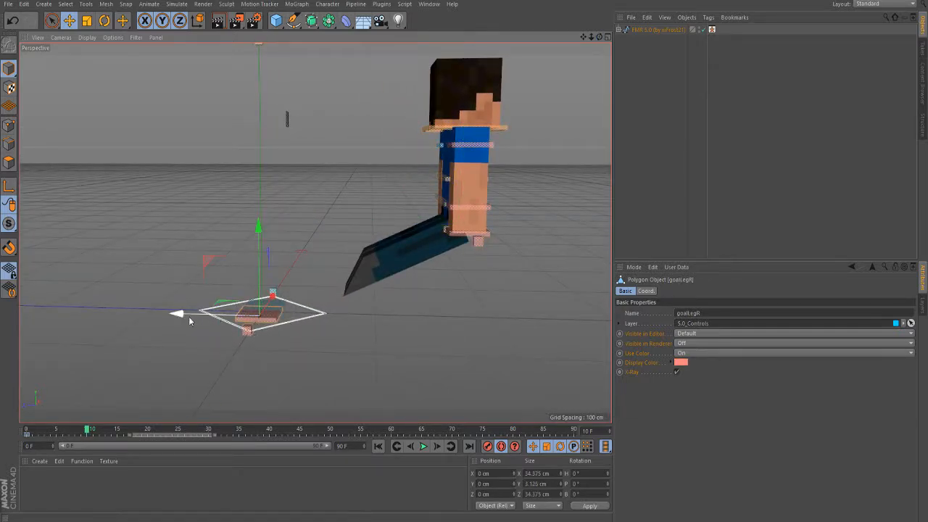
drag(178, 316, 428, 307)
Step: At frame 5, raise the waist control to 10 cm on Y
click(262, 308)
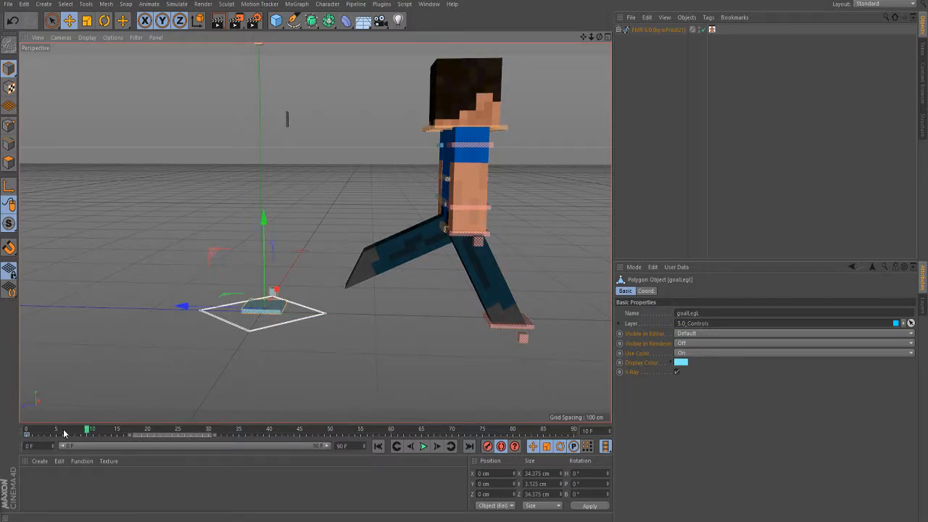
drag(63, 433, 57, 432)
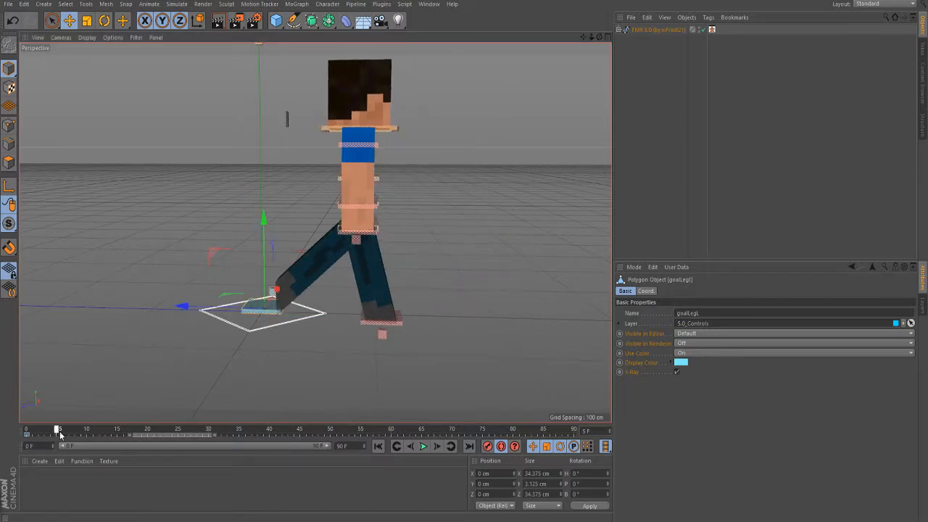
click(388, 233)
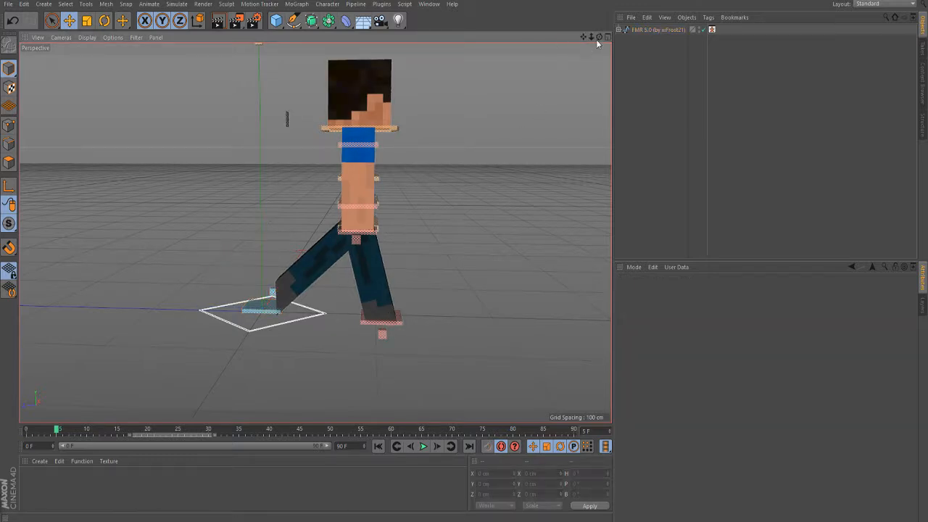
drag(598, 38, 406, 287)
click(380, 233)
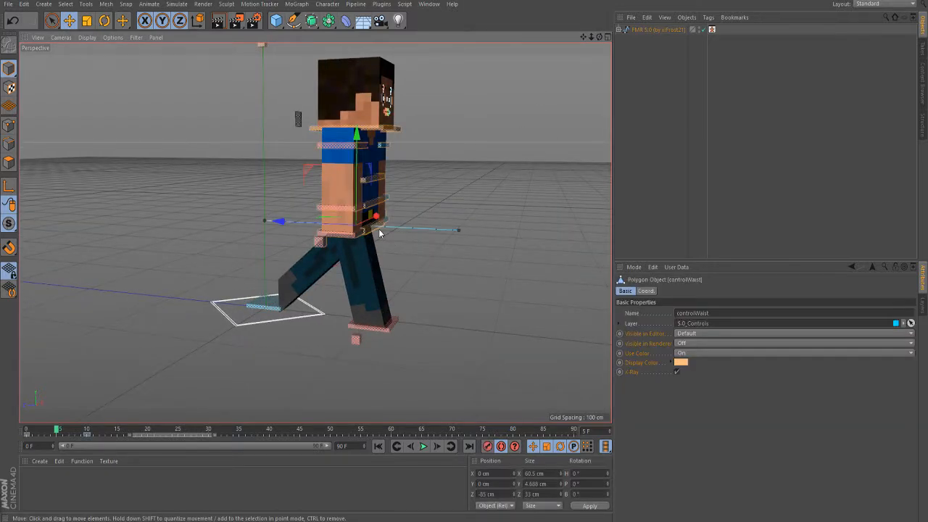
drag(361, 179, 361, 167)
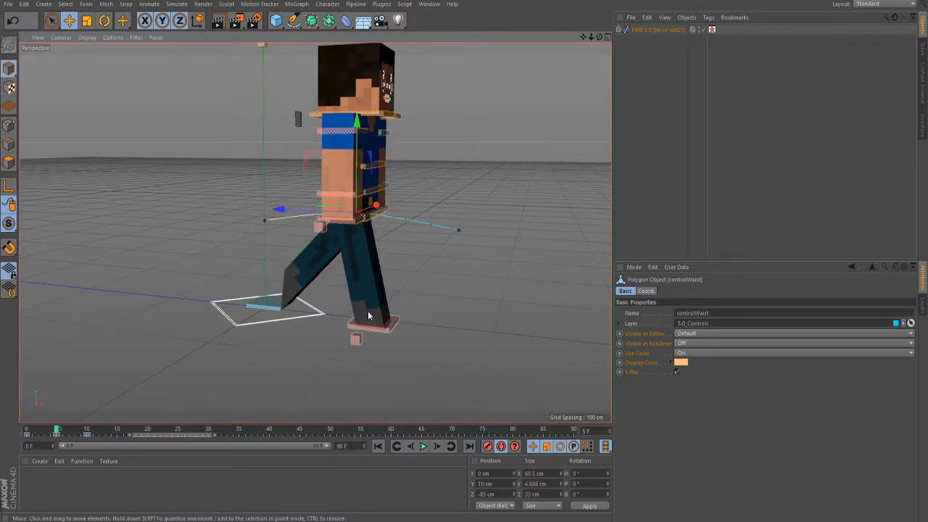
Step: At frame 5, lift the right foot control to 30 cm on Y to bend the leading knee
click(356, 331)
drag(375, 243, 376, 203)
mouse_move(55, 433)
mouse_down()
mouse_move(33, 432)
mouse_move(89, 430)
mouse_move(31, 438)
mouse_move(56, 432)
mouse_up()
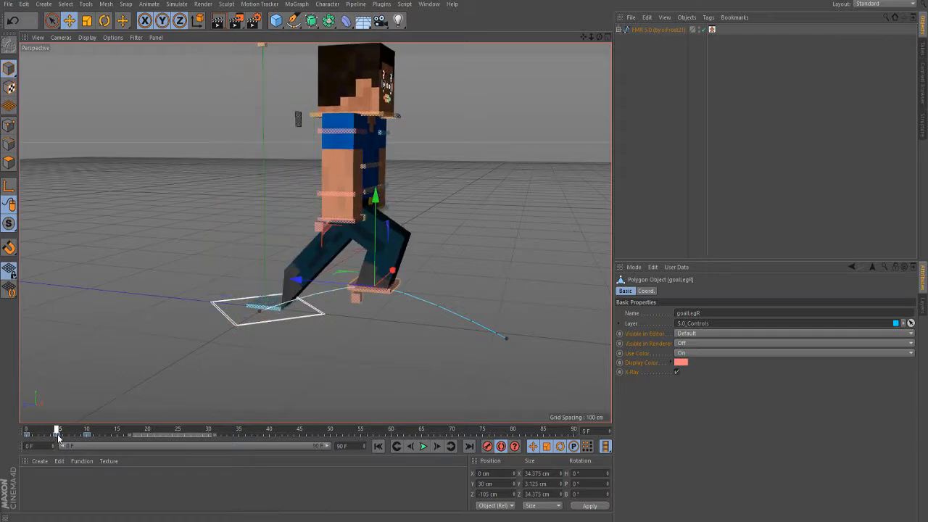
Step: At frame 5, raise the left foot control to about 23 cm on Y and pitch it to about 64°
click(242, 319)
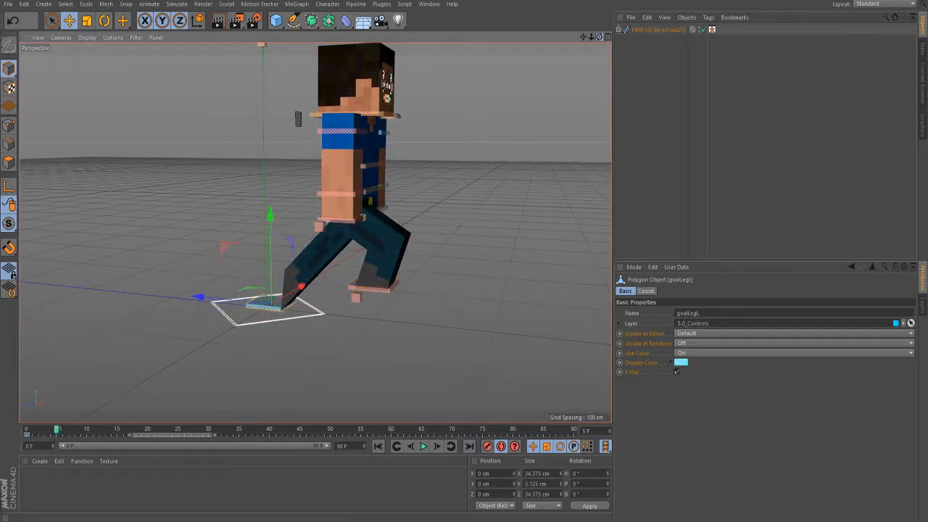
drag(600, 36, 591, 43)
scroll(170, 224, up, 4)
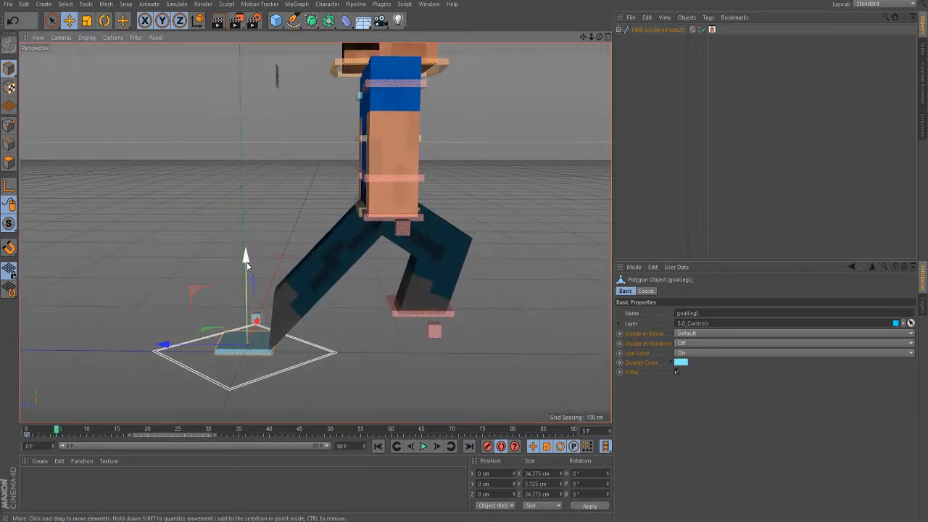
drag(247, 262, 263, 194)
click(104, 21)
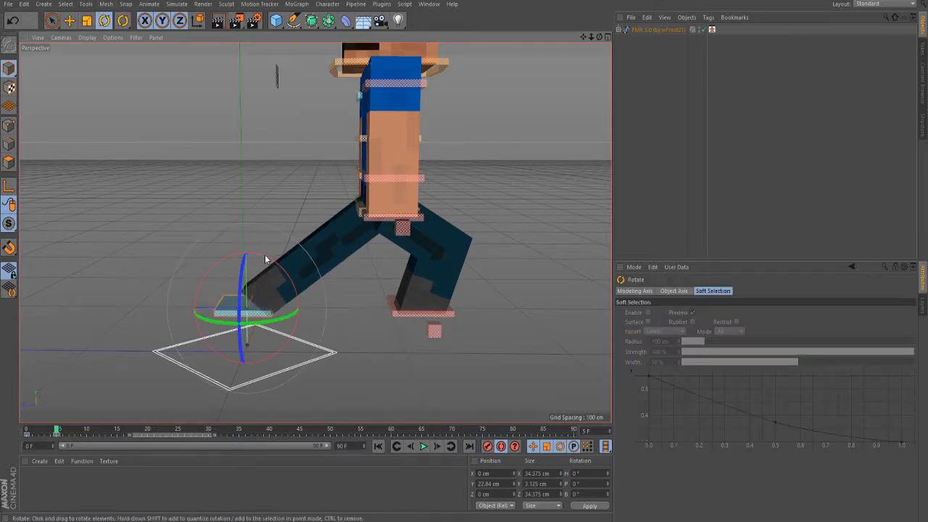
drag(265, 259, 317, 307)
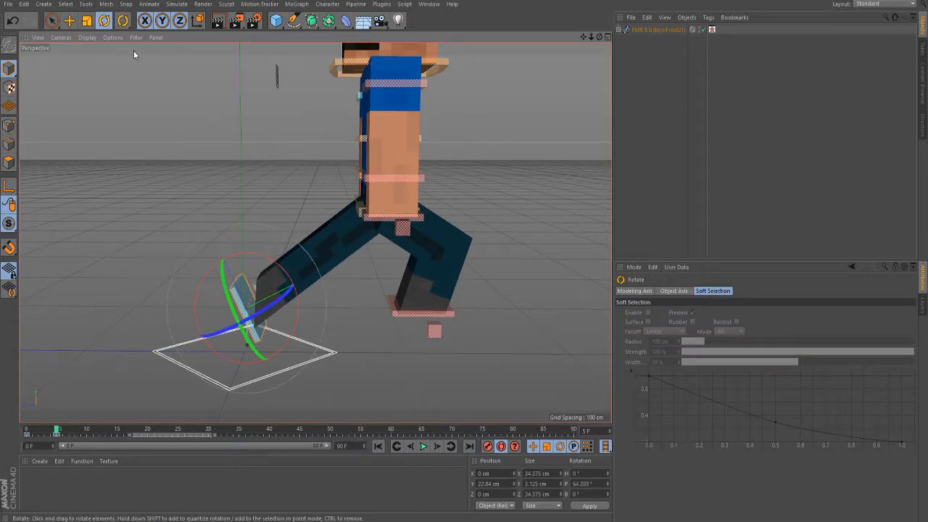
Step: At frame 5, raise the left foot control to about 53 cm on Y and pitch it to about 76°
click(70, 20)
drag(291, 243, 278, 143)
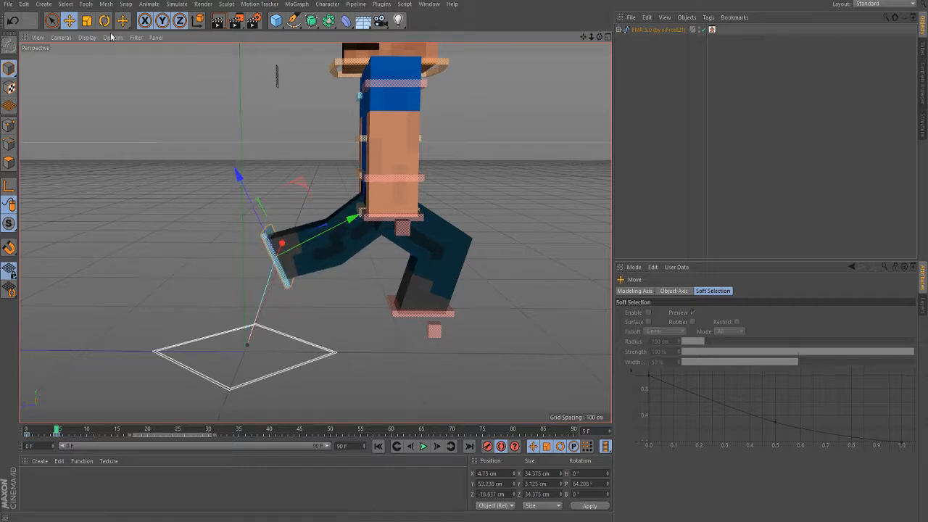
key(r)
drag(283, 201, 296, 207)
Step: At frame 10, move the left foot control forward to about -103 cm on Z and scrub the motion
drag(59, 430, 88, 432)
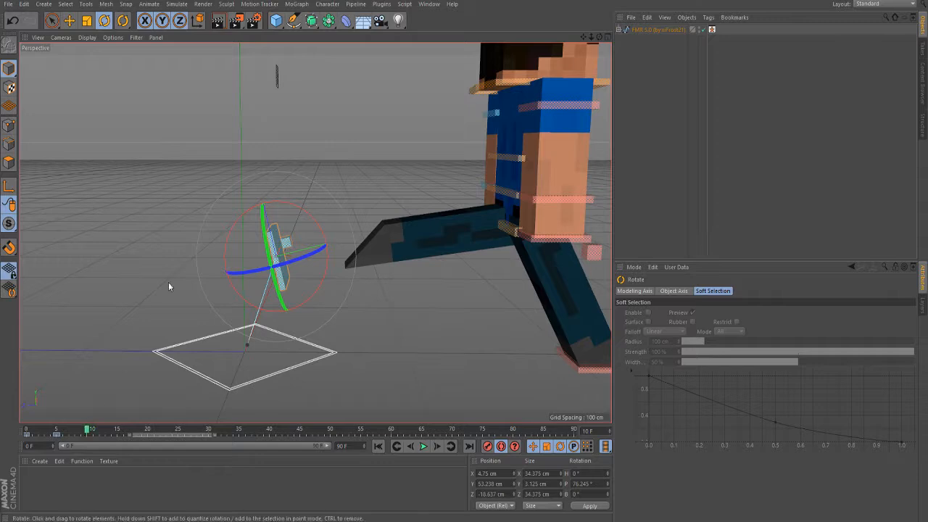
click(69, 22)
scroll(165, 209, down, 2)
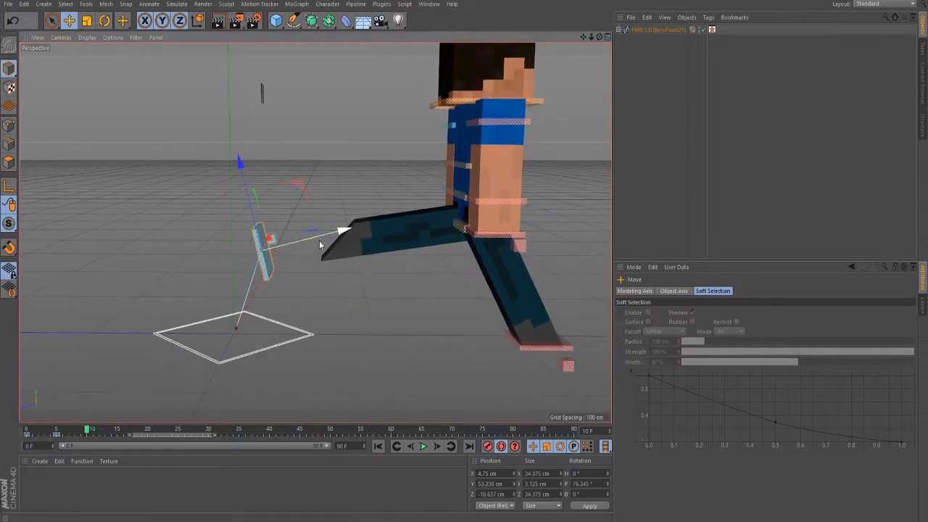
drag(320, 244, 292, 303)
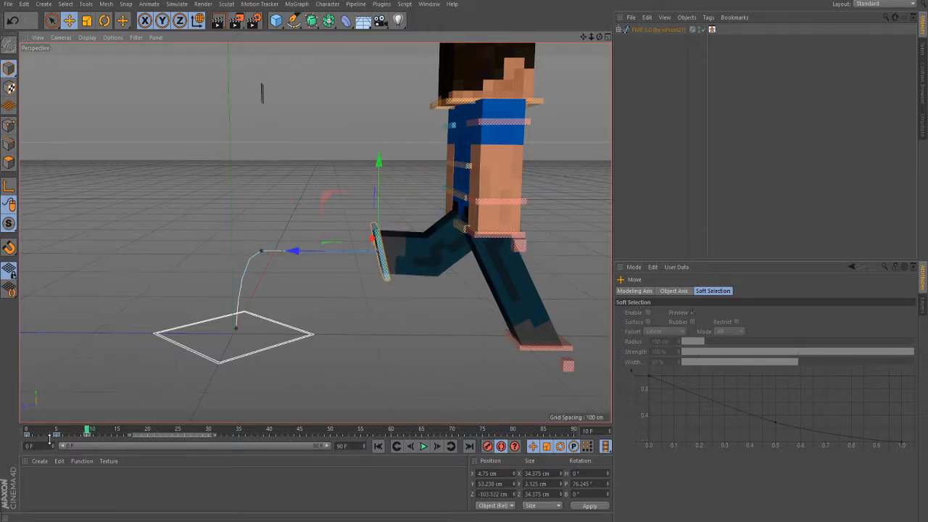
drag(49, 435, 84, 433)
Step: Undo the foot control keyframes and the waist raise, back to the waist's forward move at frame 10
key(ctrl+z)
key(ctrl+z)
key(ctrl+z)
key(ctrl+z)
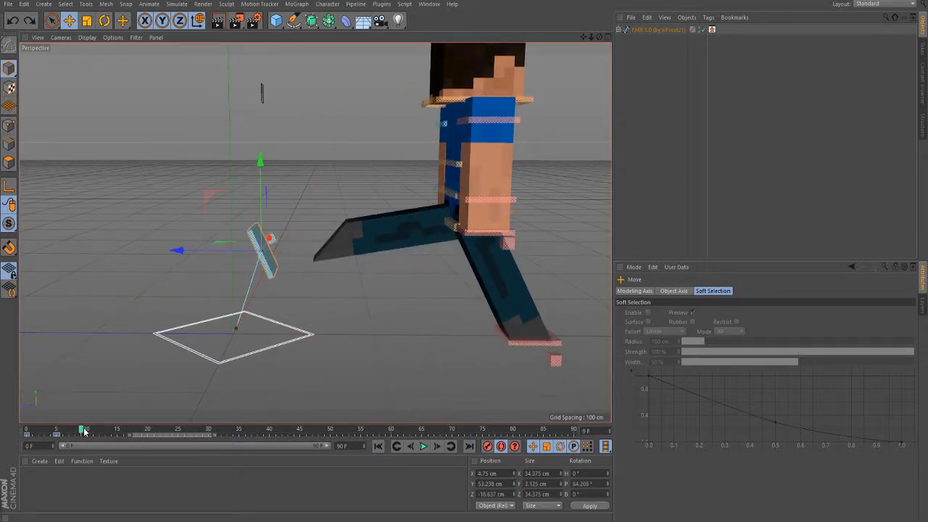
key(ctrl+z)
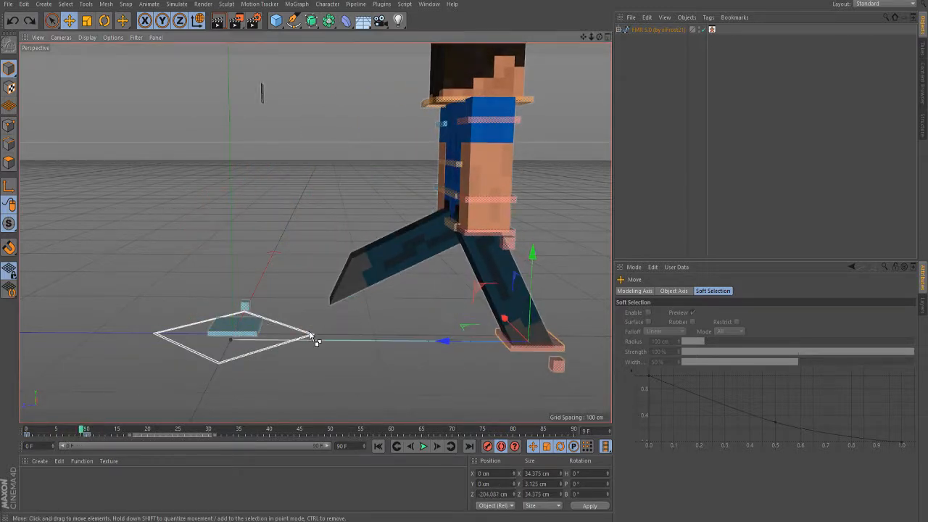
key(ctrl+z)
key(ctrl+z)
key(ctrl+z)
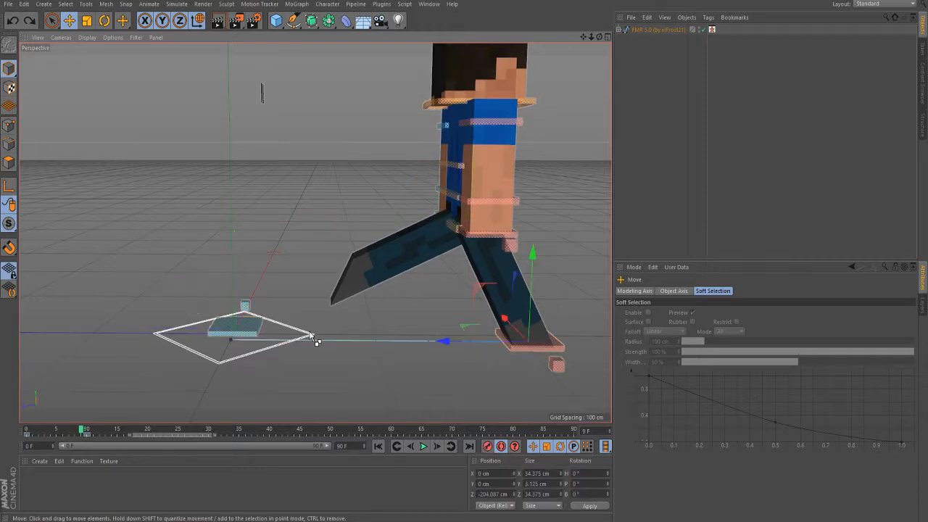
Step: At frame 20, move the waist control forward to -340 cm on Z
click(459, 232)
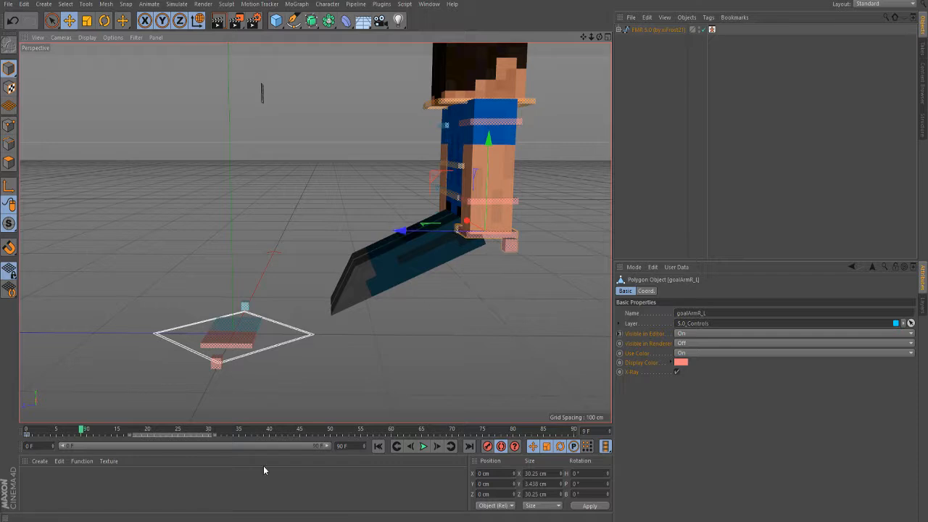
mouse_move(82, 430)
mouse_down()
mouse_move(56, 431)
mouse_move(87, 429)
mouse_up()
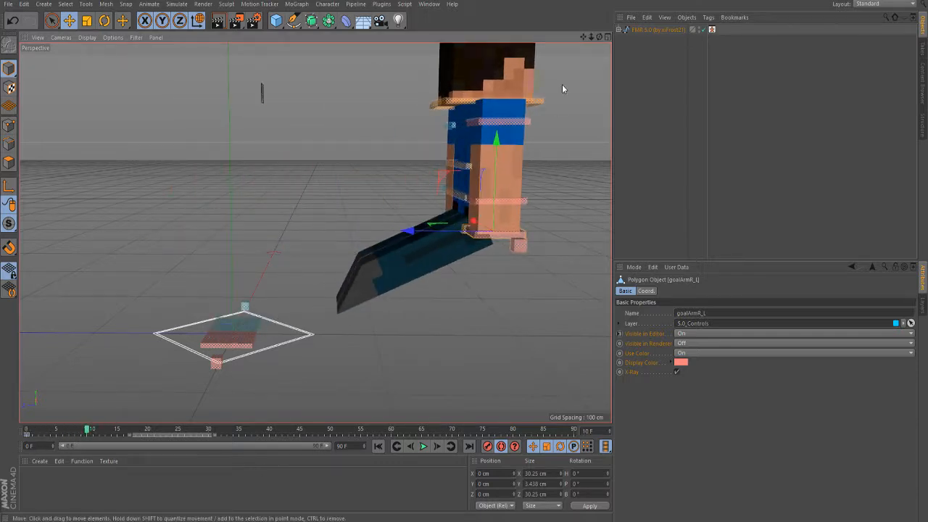
drag(599, 37, 603, 129)
scroll(82, 211, down, 3)
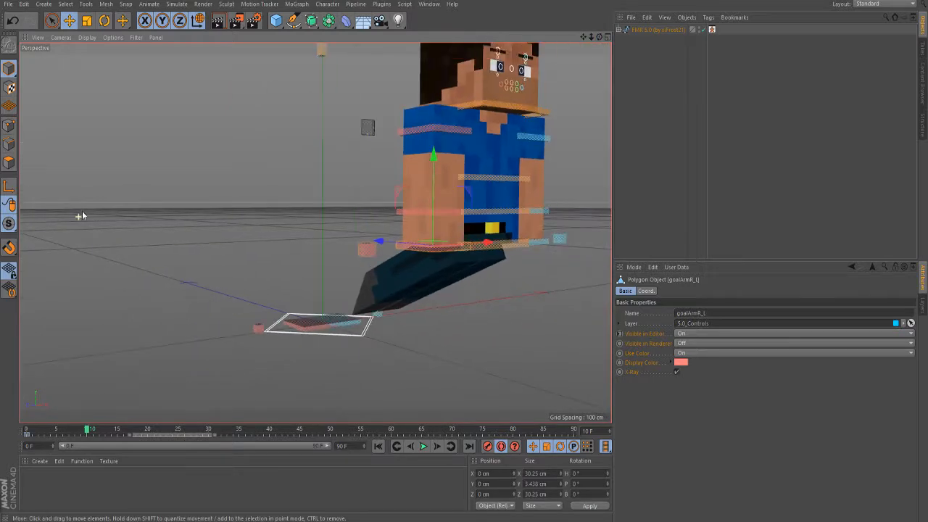
click(525, 242)
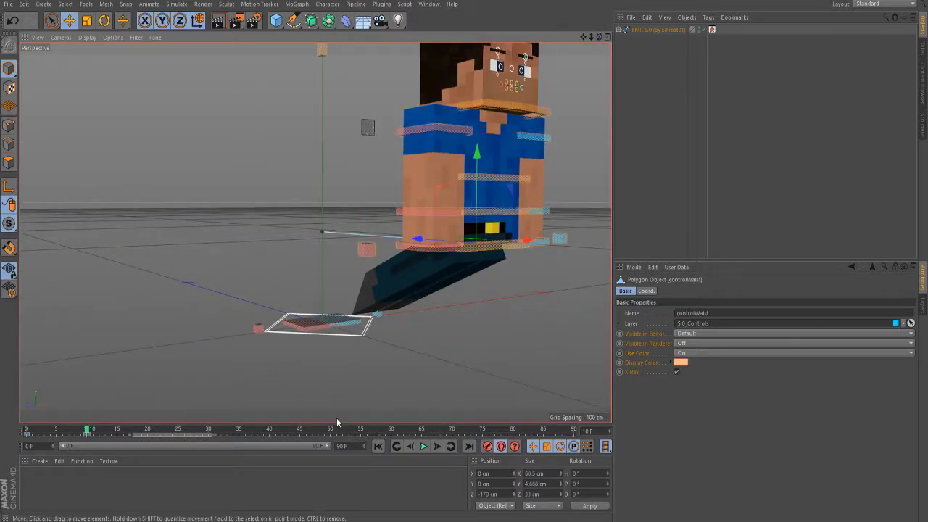
click(151, 436)
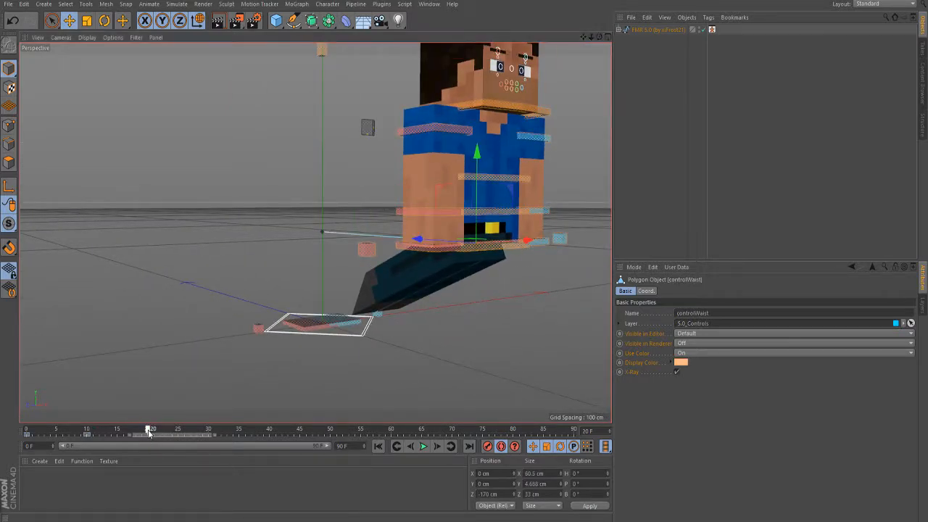
scroll(40, 340, down, 3)
drag(314, 267, 467, 255)
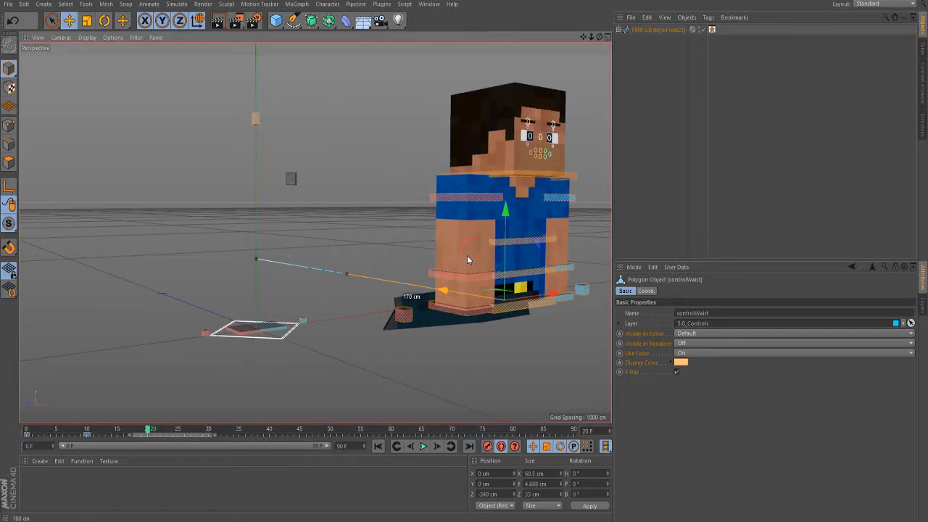
Step: At frame 30, move the waist control forward to -510 cm on Z
click(209, 436)
scroll(166, 306, down, 3)
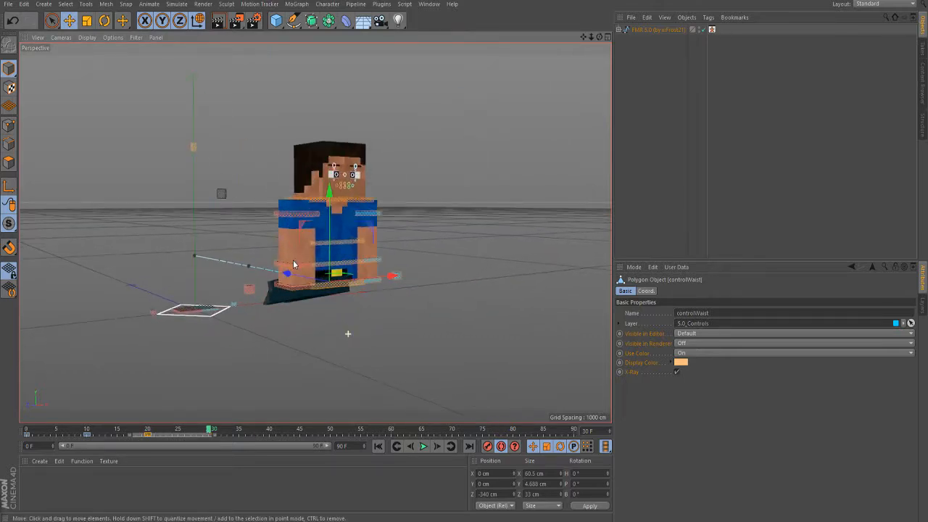
drag(288, 274, 402, 289)
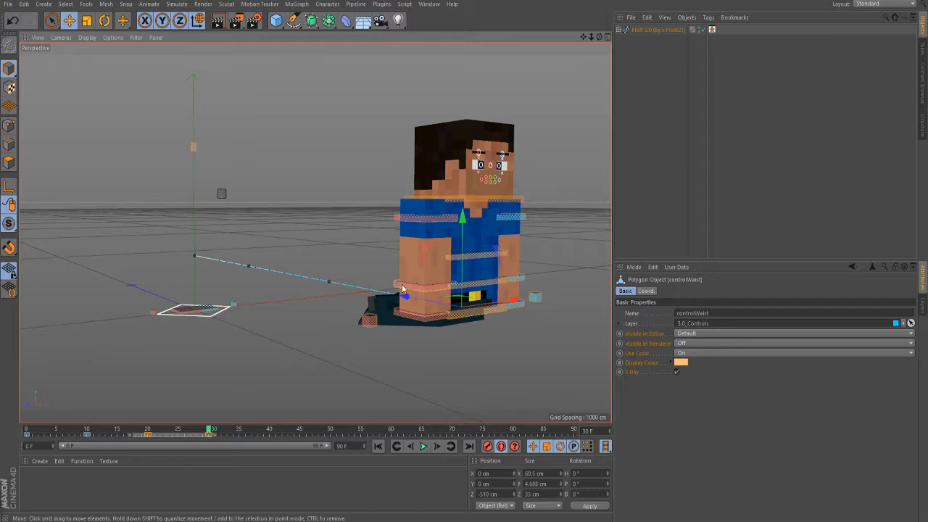
Step: At frames 40 and 50, move the waist control further forward along Z, placing it at -850 cm at frame 50
click(266, 433)
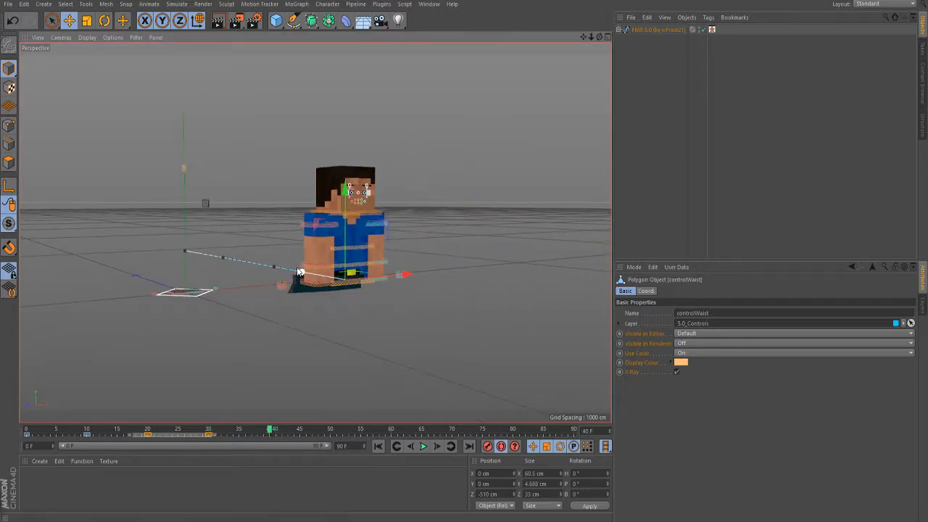
drag(298, 274, 392, 294)
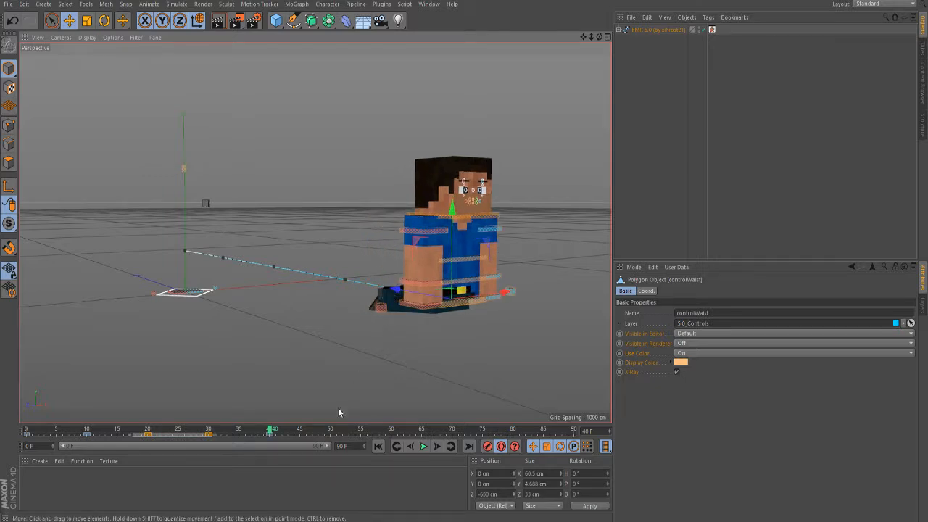
click(329, 433)
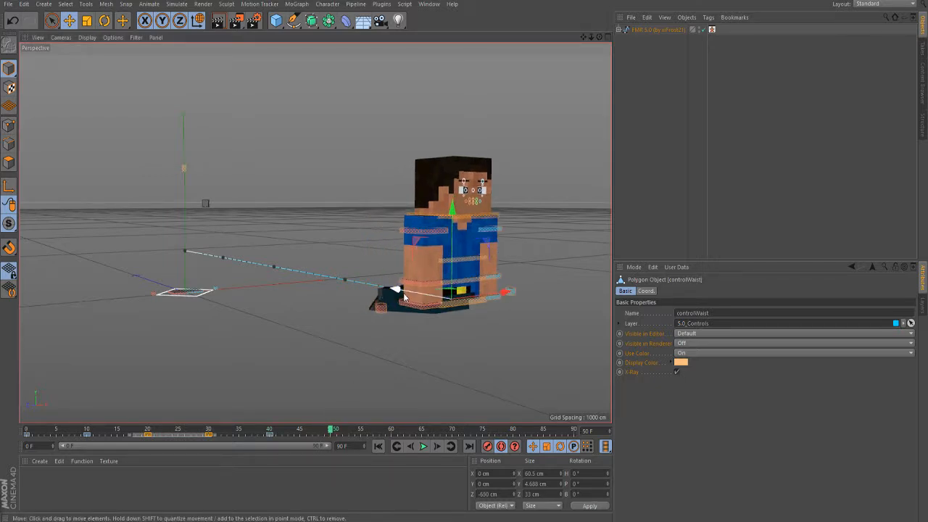
drag(403, 292, 552, 324)
drag(326, 434, 11, 469)
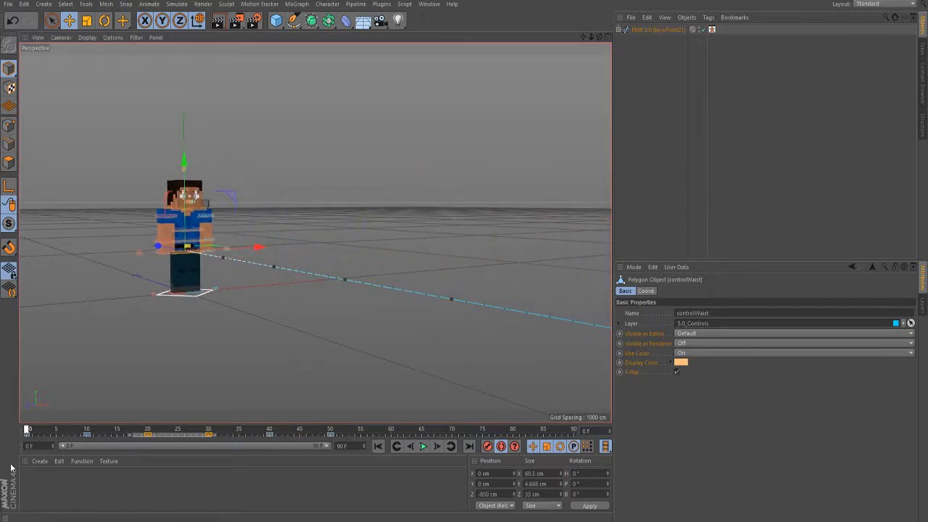
Step: At frame 10, move the right foot control forward to -210 cm on Z so it is planted ahead of the body
scroll(123, 286, up, 10)
click(224, 288)
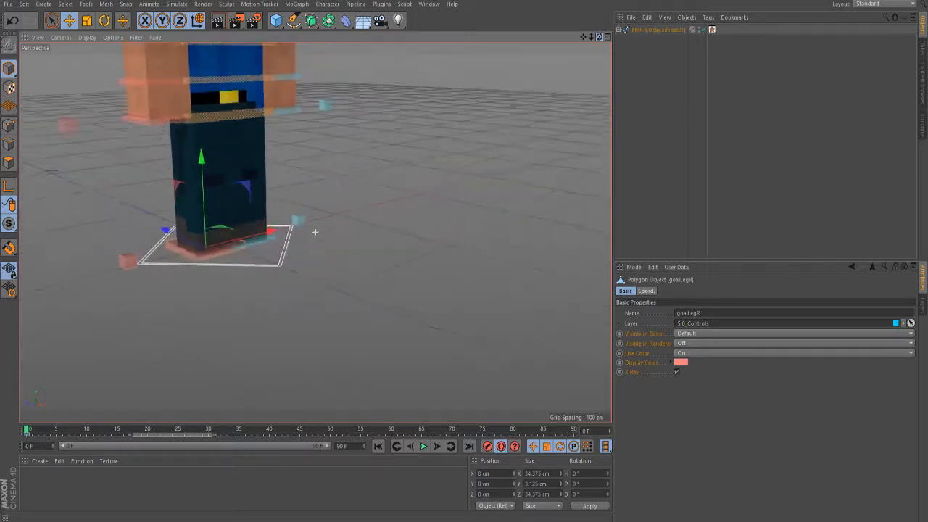
drag(600, 37, 600, 43)
scroll(172, 269, down, 5)
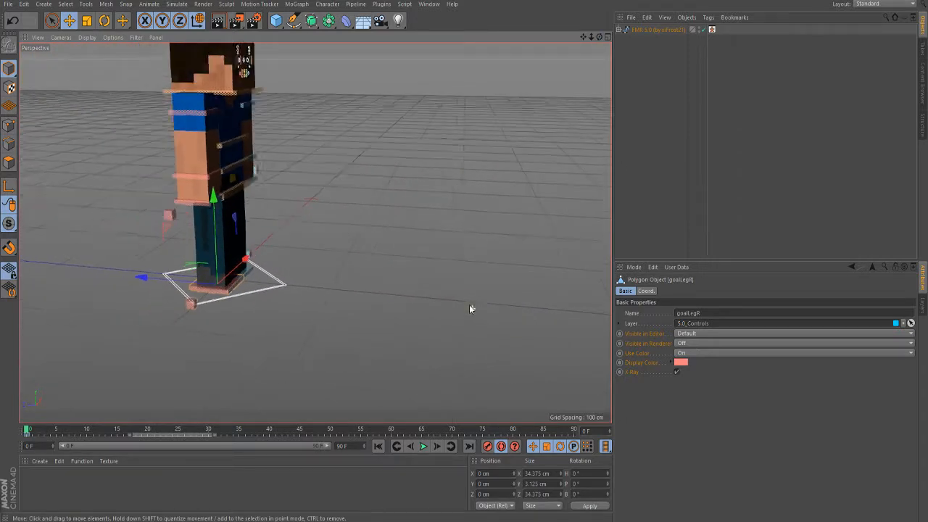
click(87, 428)
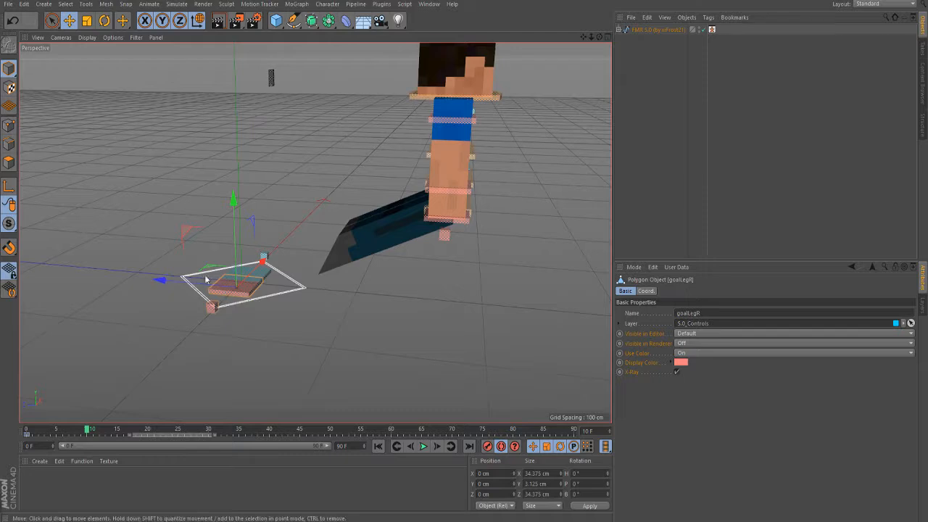
drag(184, 284, 443, 301)
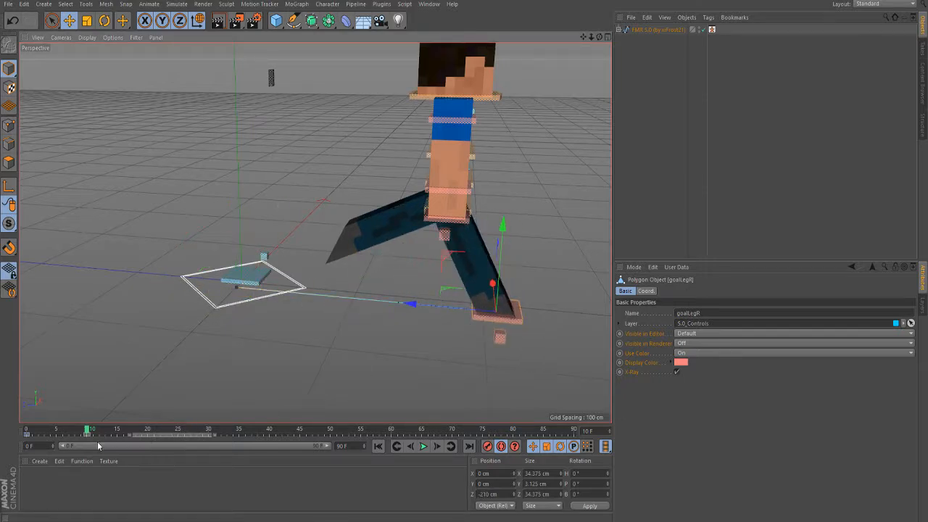
Step: At frame 5, lift the right foot control to 30 cm on Y and scrub the step
click(57, 429)
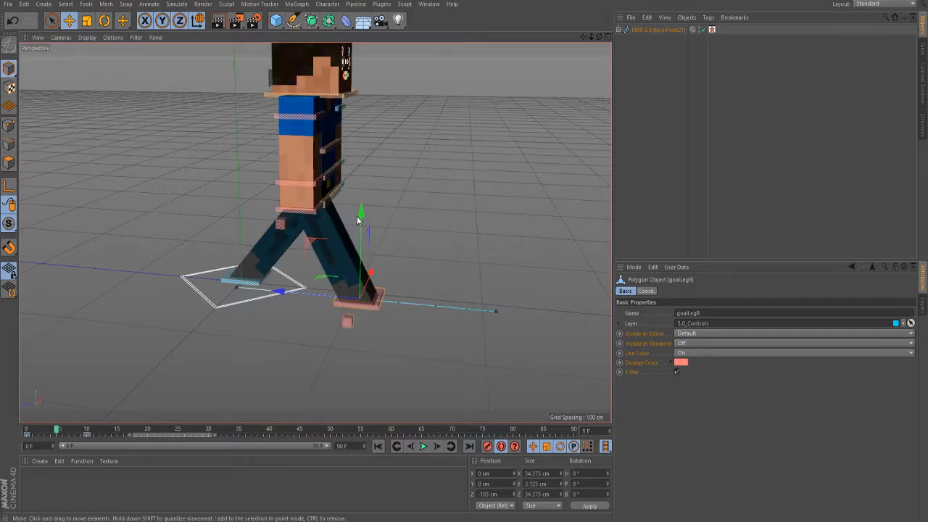
drag(362, 210, 363, 181)
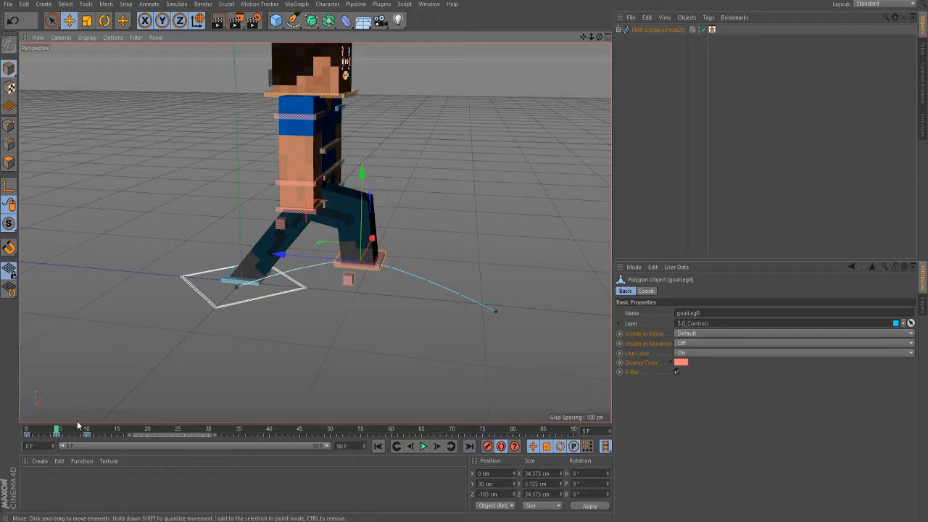
drag(77, 433, 56, 472)
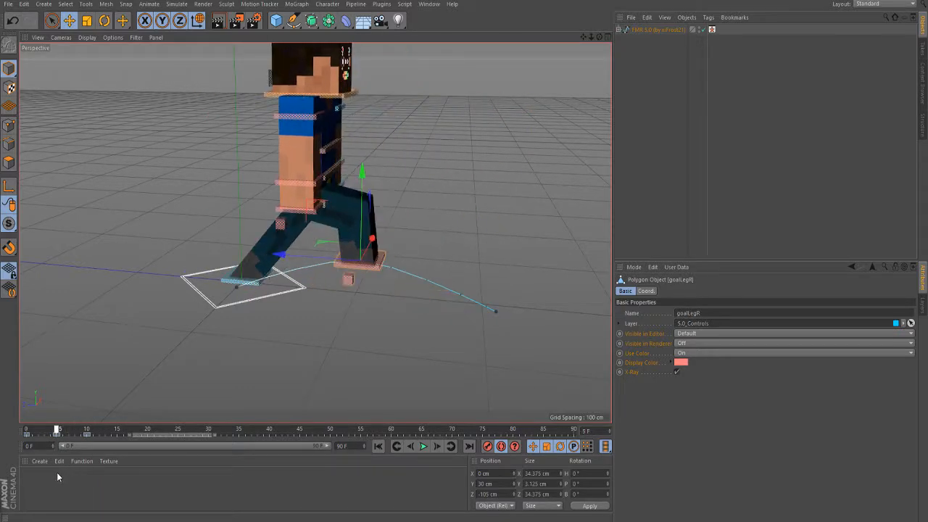
mouse_move(59, 434)
mouse_down()
mouse_move(87, 433)
mouse_move(56, 433)
mouse_up()
Step: Keyframe the left foot control in its planted pose at frame 5, and pitch it to 90° at frame 10
click(243, 288)
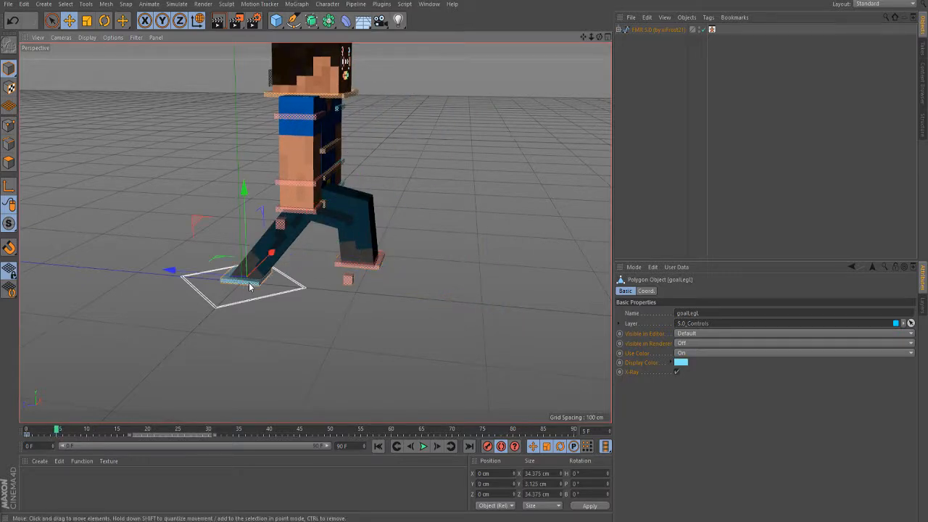
click(81, 432)
click(89, 433)
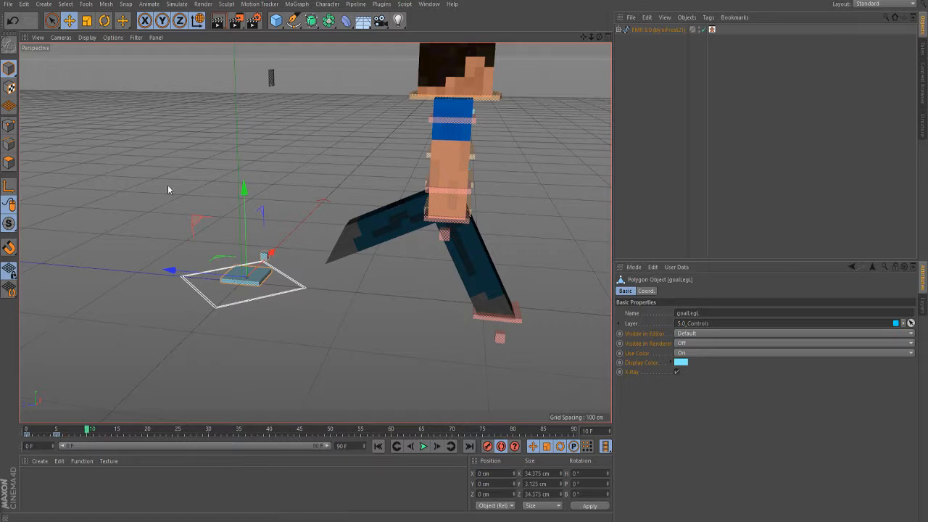
key(r)
click(274, 232)
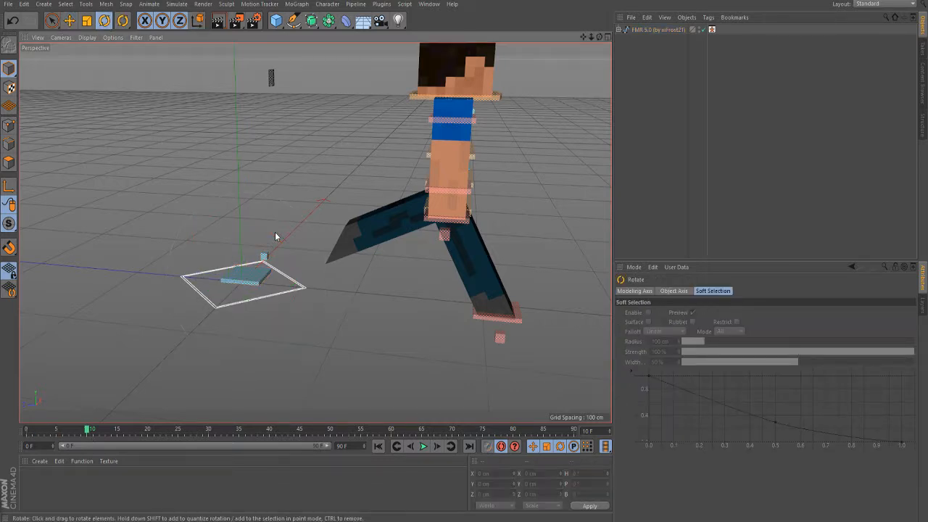
click(247, 273)
click(266, 236)
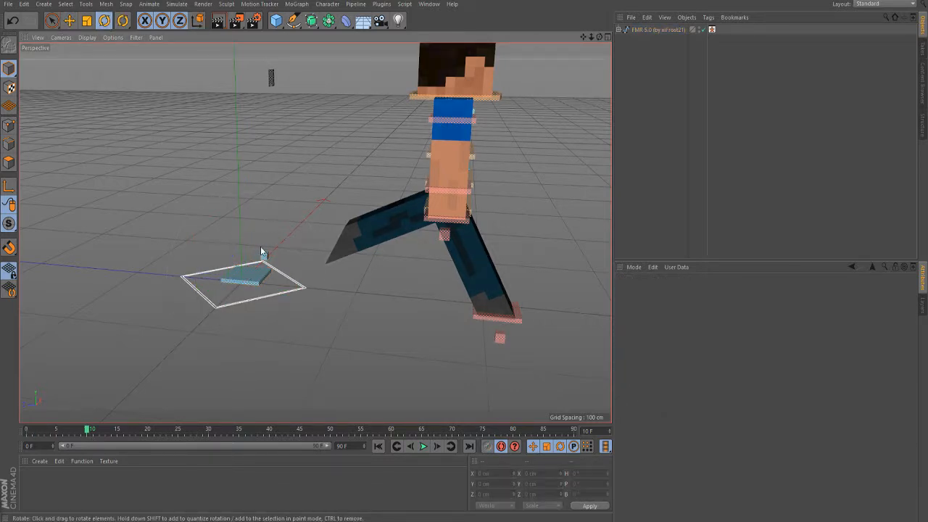
click(252, 280)
drag(284, 234, 326, 339)
Step: At frame 10, move the left foot control to about 53 cm on Y and -99 cm on Z behind the body
click(70, 21)
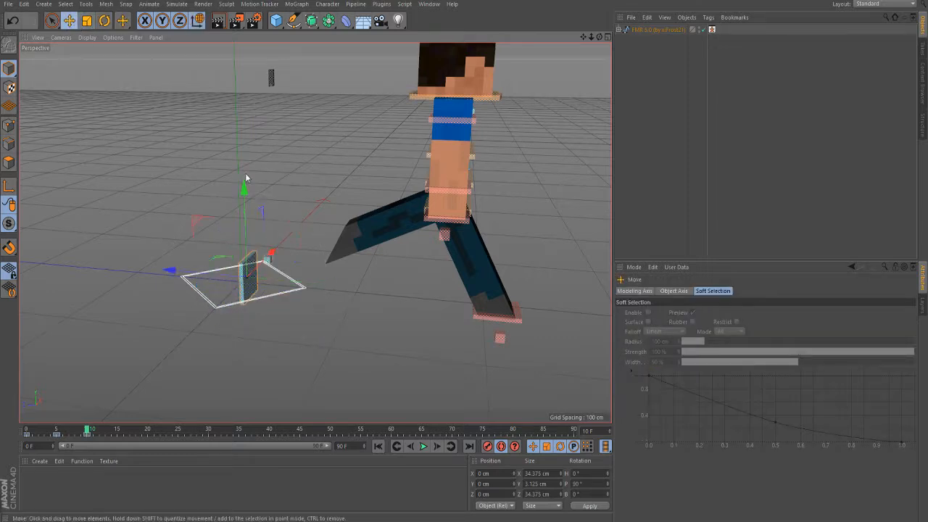
drag(191, 229, 327, 162)
key(ctrl+z)
drag(196, 230, 306, 169)
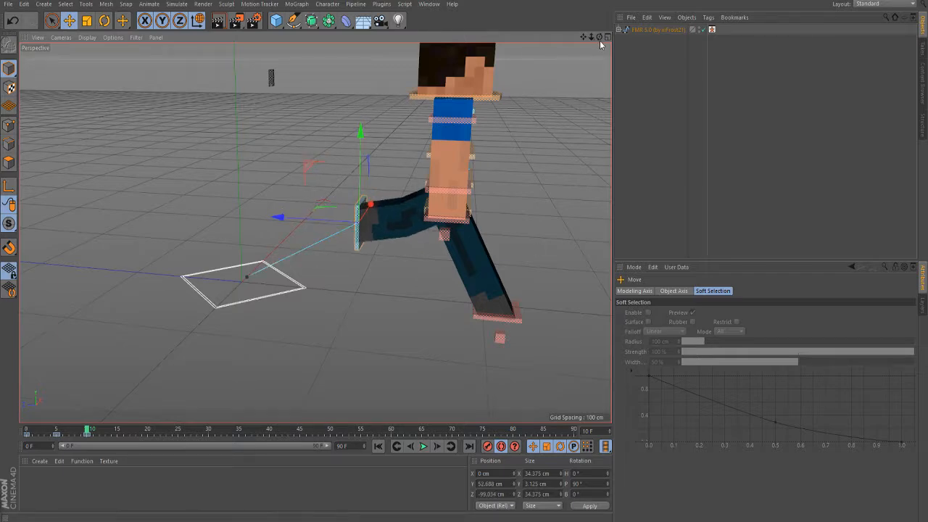
Step: At frame 15, move the left foot control forward past the body to about -306 cm on Z
drag(600, 38, 507, 58)
scroll(146, 169, down, 3)
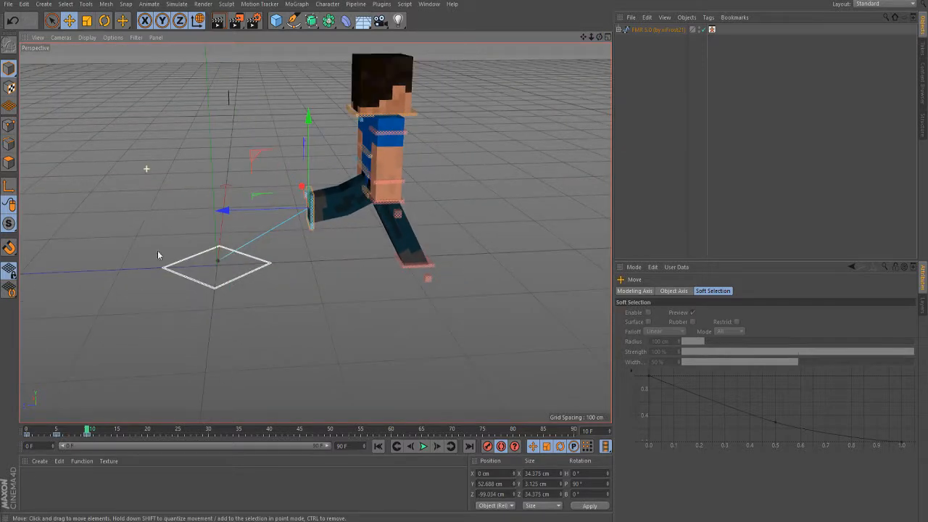
scroll(304, 217, up, 3)
click(114, 434)
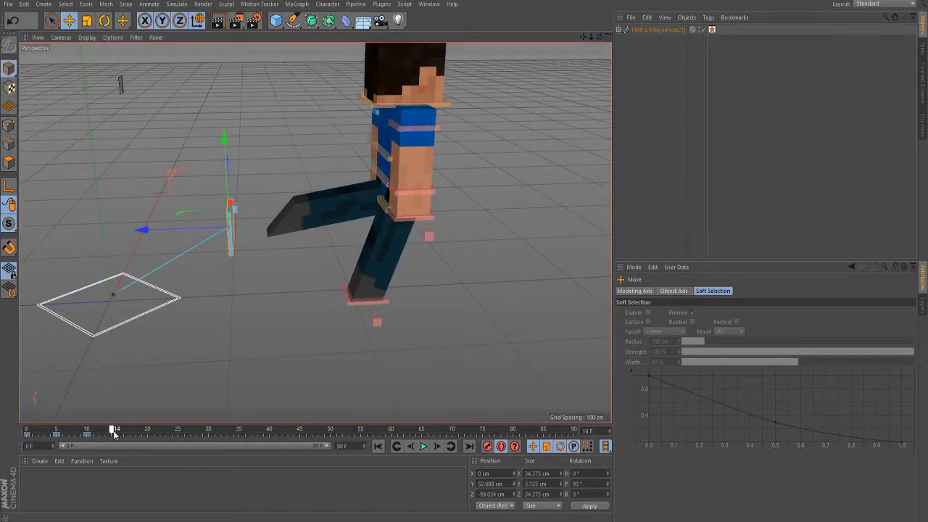
mouse_move(114, 434)
mouse_down()
mouse_move(38, 439)
mouse_move(79, 451)
mouse_move(31, 462)
mouse_move(116, 452)
mouse_up()
drag(142, 230, 407, 264)
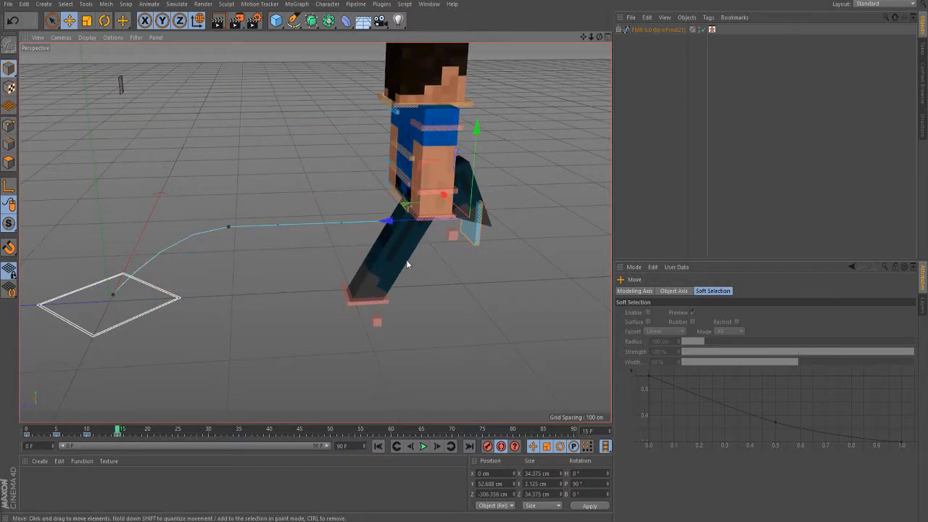
Step: At frame 15, rotate the left foot control -90° so it is level, and move it to about 34 cm on Y and -292 cm on Z
click(105, 20)
alt+drag(475, 294, 205, 295)
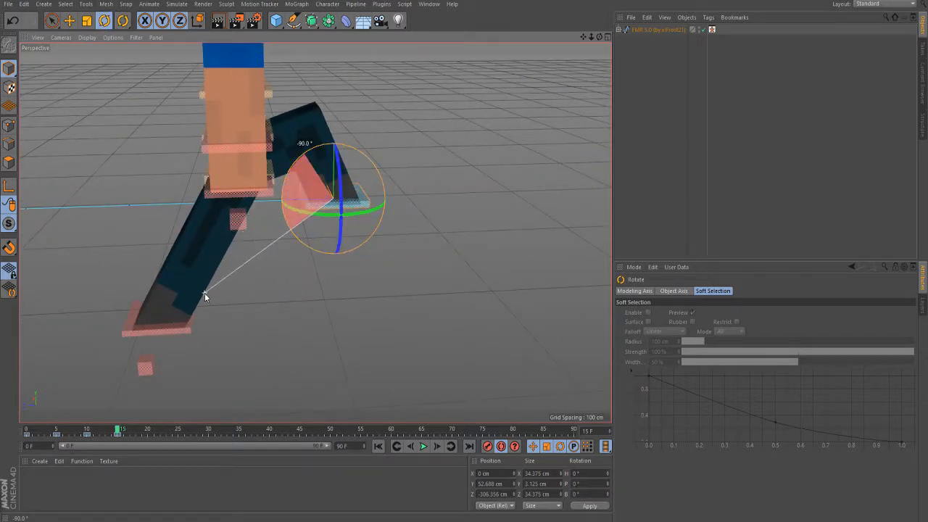
click(69, 21)
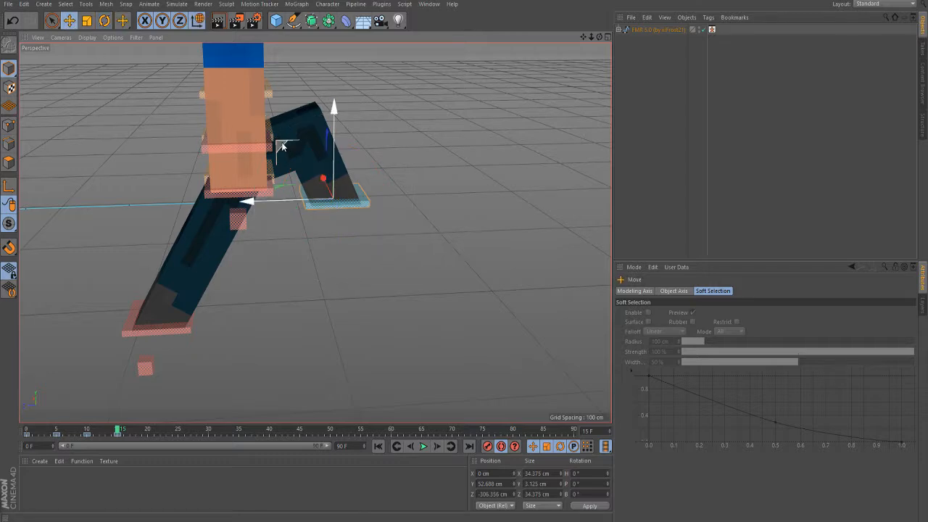
drag(282, 148, 256, 182)
Step: Scrub the walk from frame 0 to frame 15 and examine both legs' poses at frames 5, 10 and 15
drag(118, 436, 17, 437)
scroll(379, 282, down, 1)
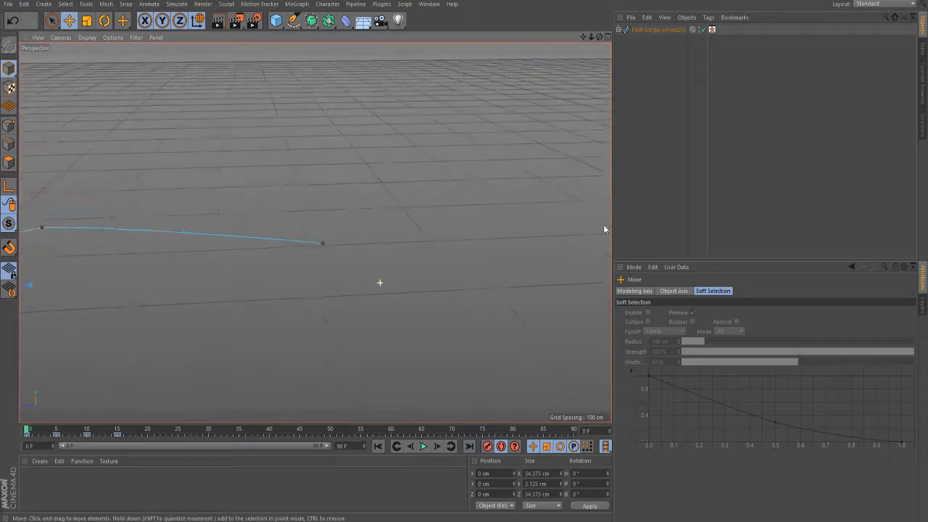
scroll(571, 211, down, 2)
scroll(227, 323, up, 1)
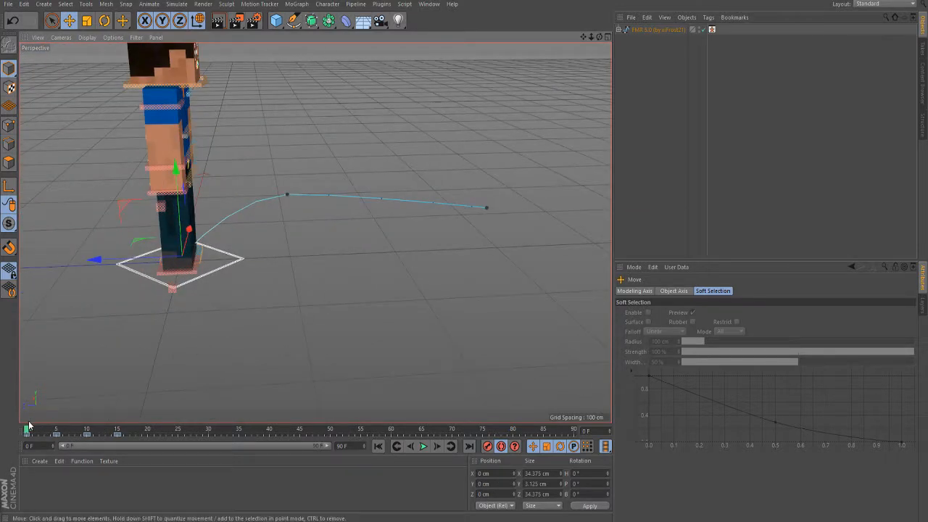
drag(27, 431, 56, 433)
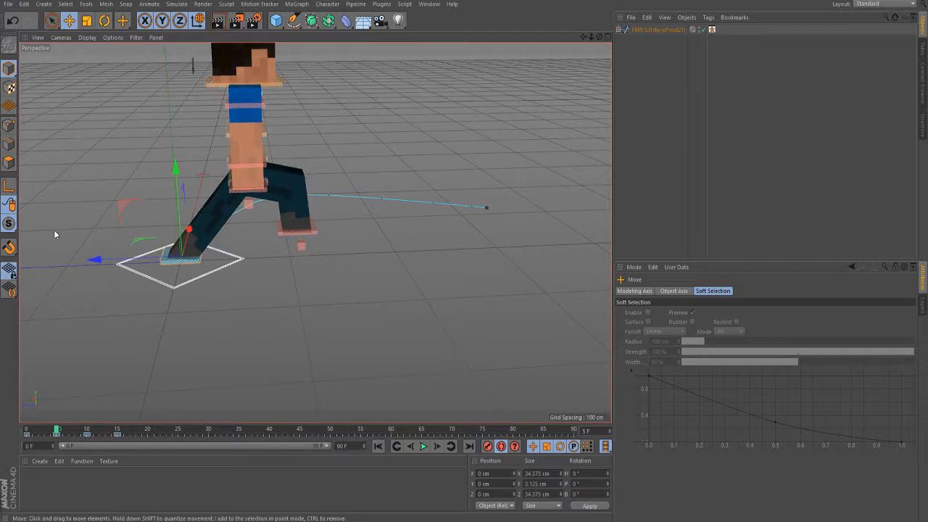
drag(53, 423, 88, 434)
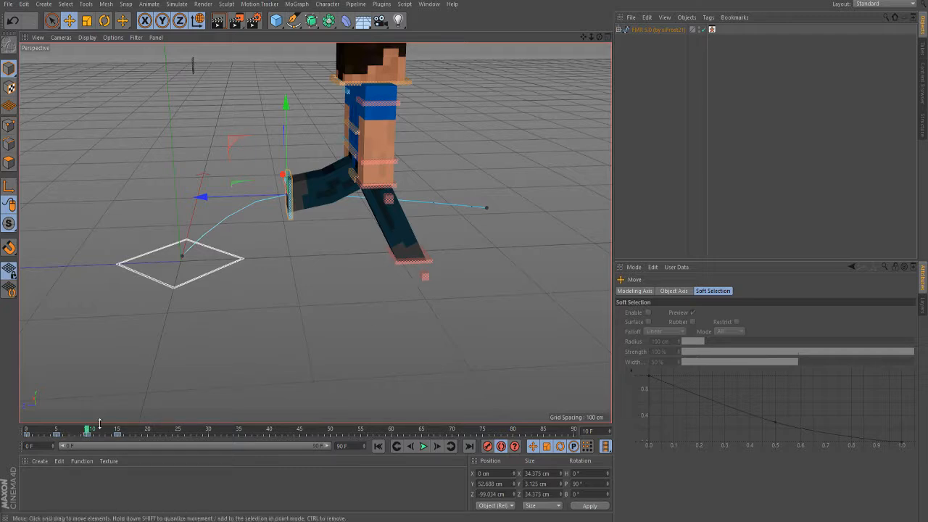
drag(87, 432, 118, 430)
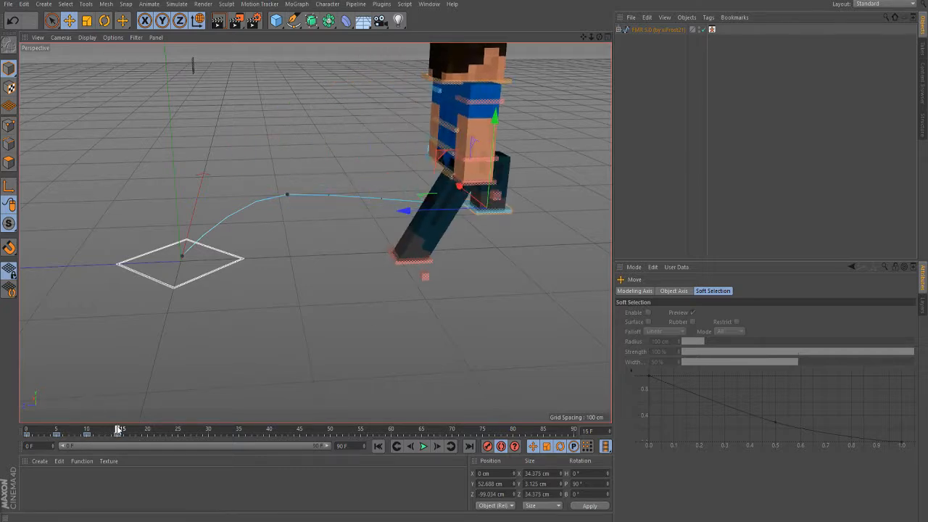
scroll(24, 331, down, 2)
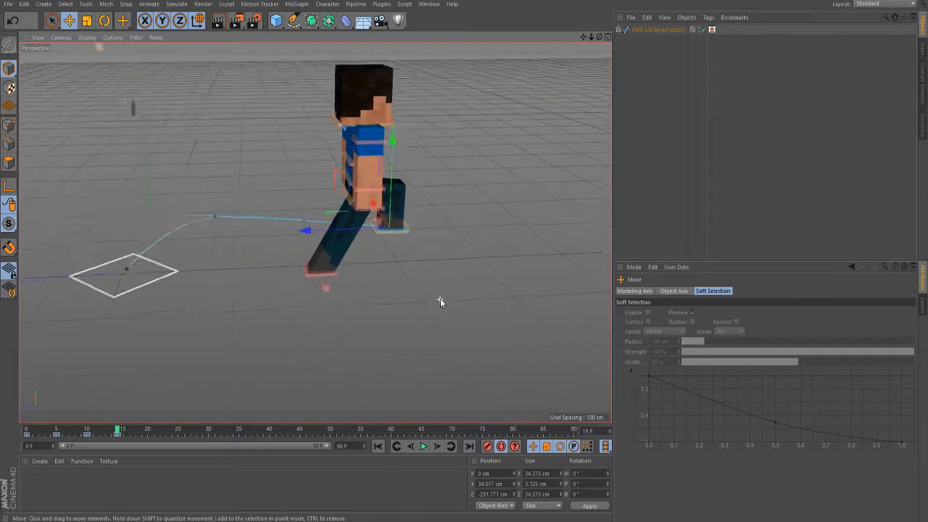
scroll(445, 240, up, 4)
click(445, 226)
scroll(446, 226, up, 2)
Step: Compare the left foot's pose at frames 5 and 15, and move its control to about -302 cm on Z at frame 15
click(327, 208)
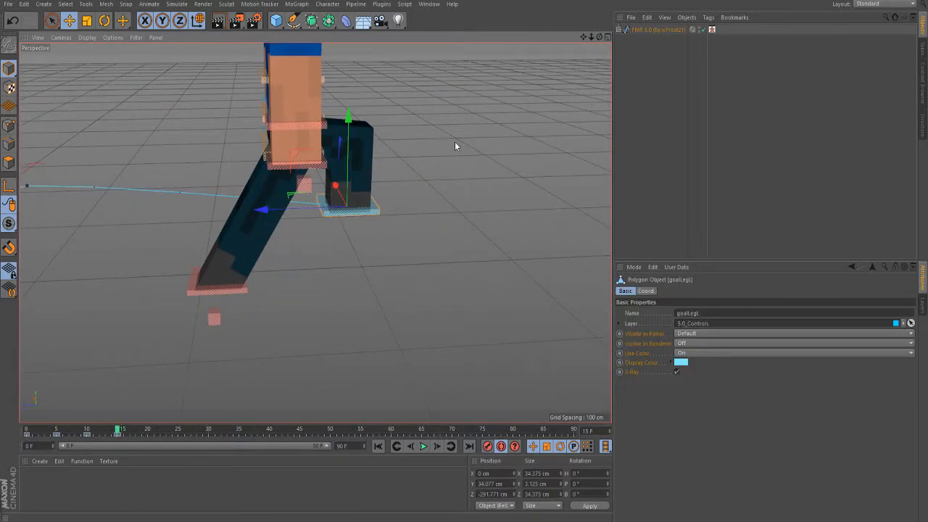
scroll(449, 176, down, 6)
scroll(238, 183, up, 1)
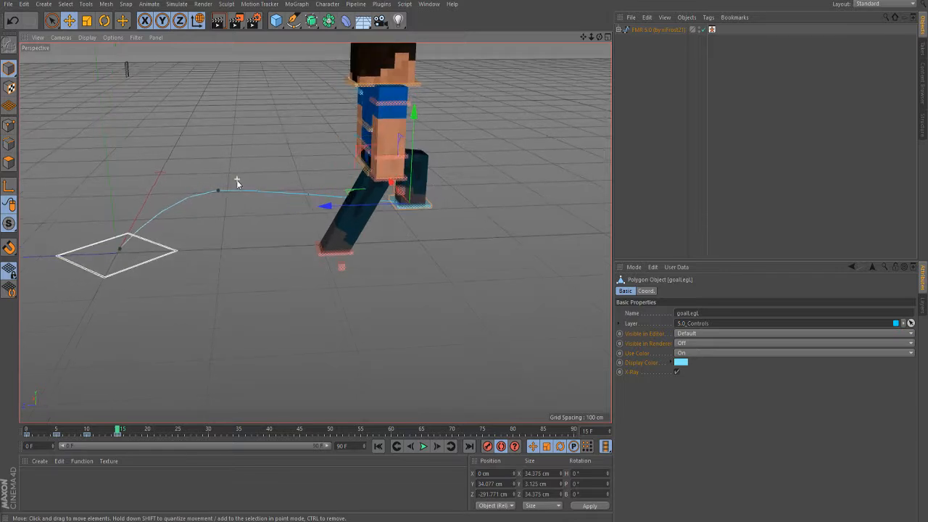
click(56, 430)
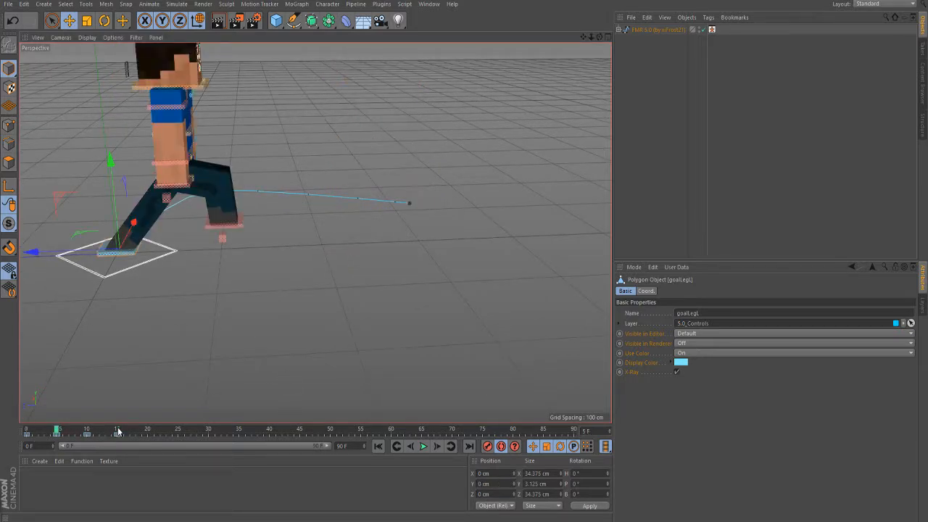
click(118, 430)
drag(343, 211, 341, 209)
click(55, 430)
click(118, 431)
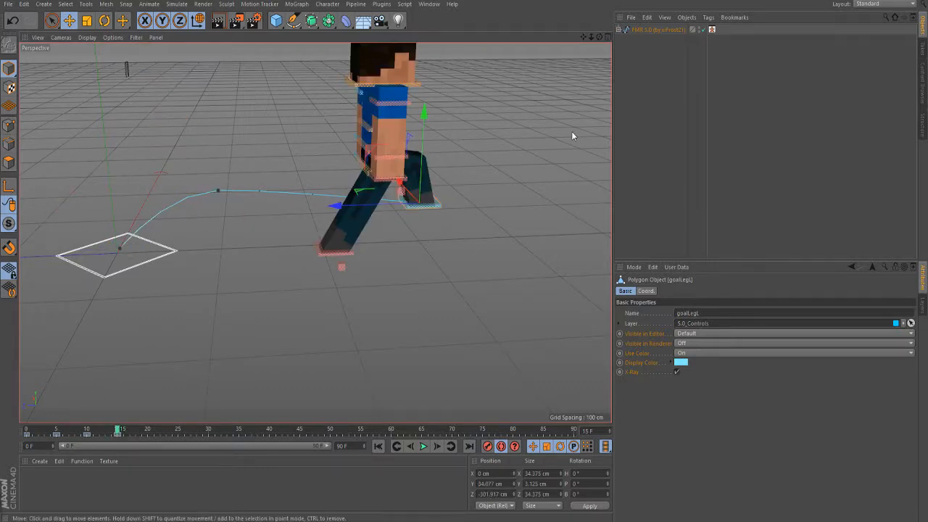
Step: At frame 15, raise the waist control to 10 cm on Y
scroll(556, 118, up, 3)
scroll(543, 134, down, 3)
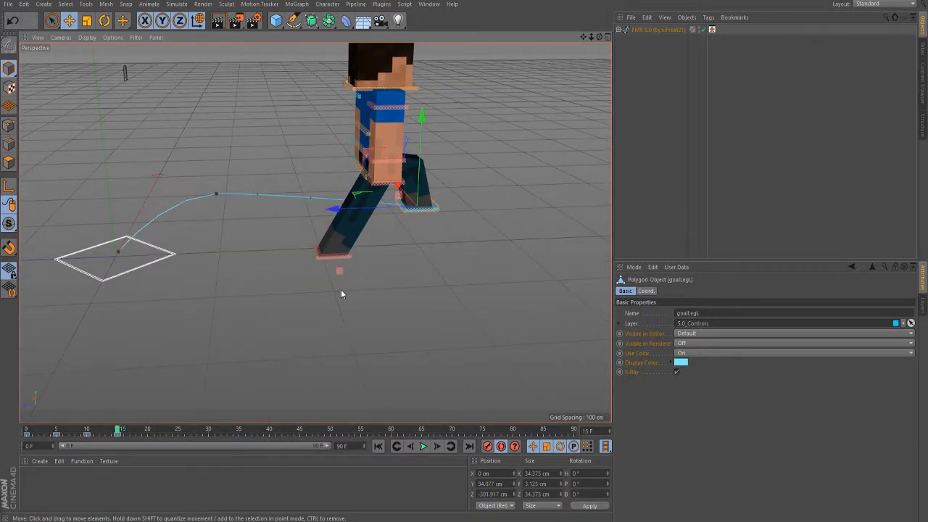
mouse_move(135, 433)
mouse_down()
mouse_move(50, 433)
mouse_move(86, 438)
mouse_move(121, 428)
mouse_up()
click(367, 156)
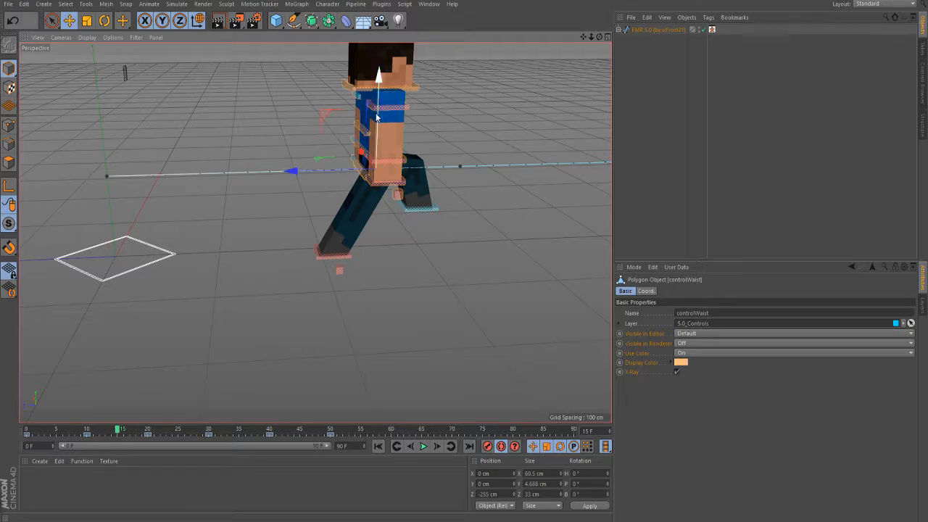
drag(377, 112, 377, 103)
scroll(45, 300, down, 3)
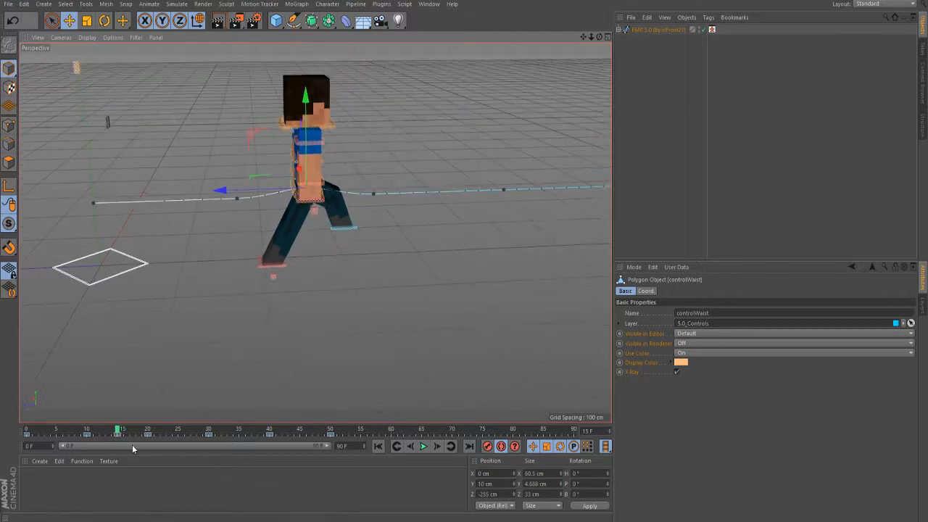
Step: Raise the waist control to 10 cm on Y at frames 25 and 35
click(182, 430)
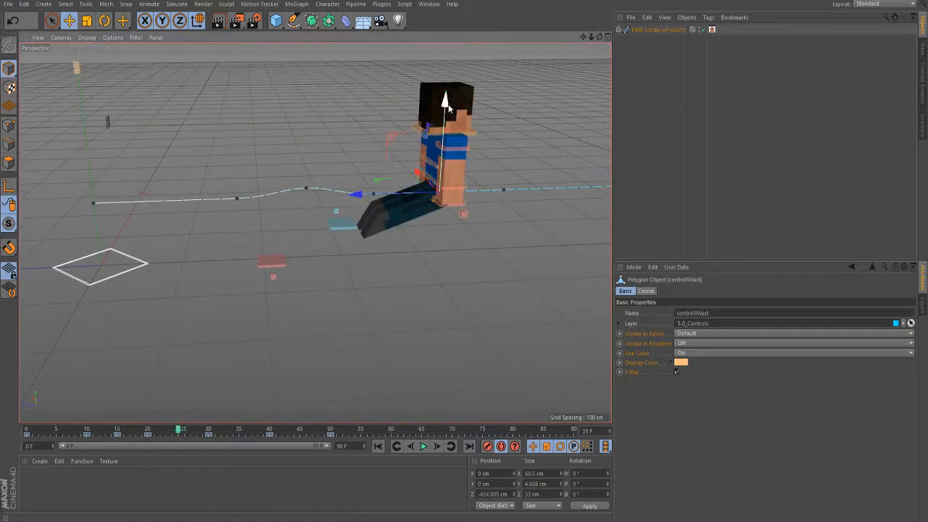
drag(444, 97, 441, 90)
scroll(120, 284, down, 2)
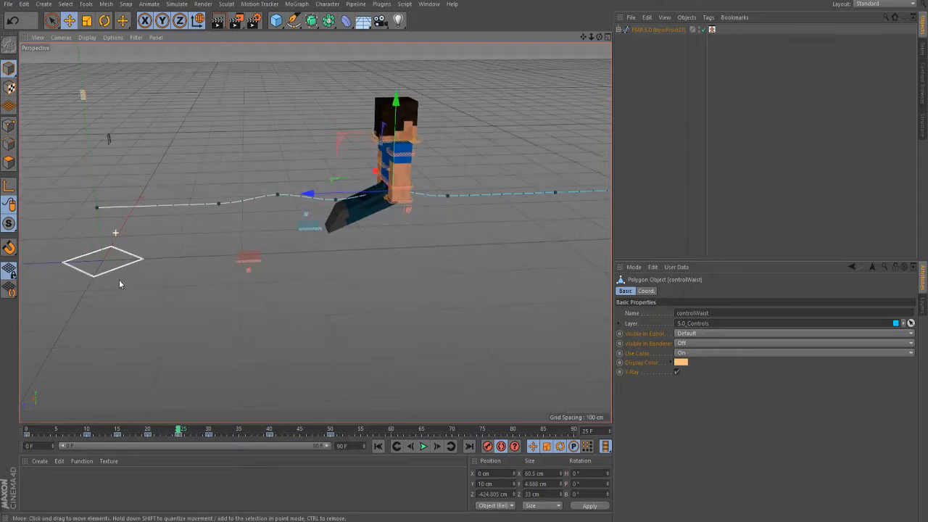
click(236, 433)
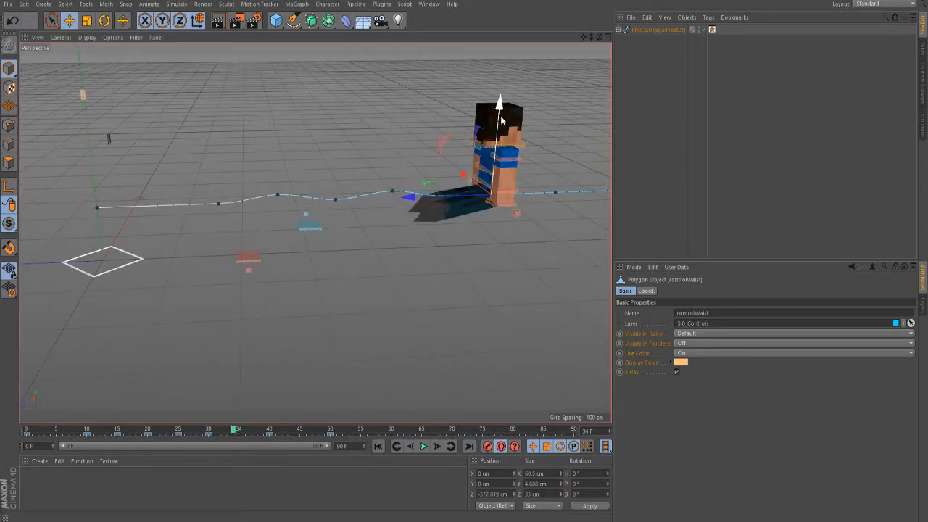
click(435, 446)
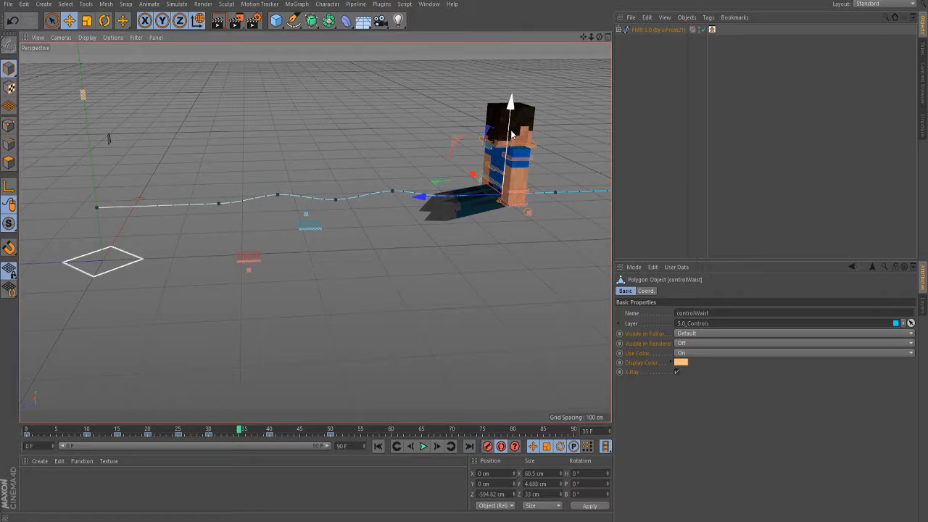
scroll(90, 209, down, 2)
scroll(441, 162, up, 3)
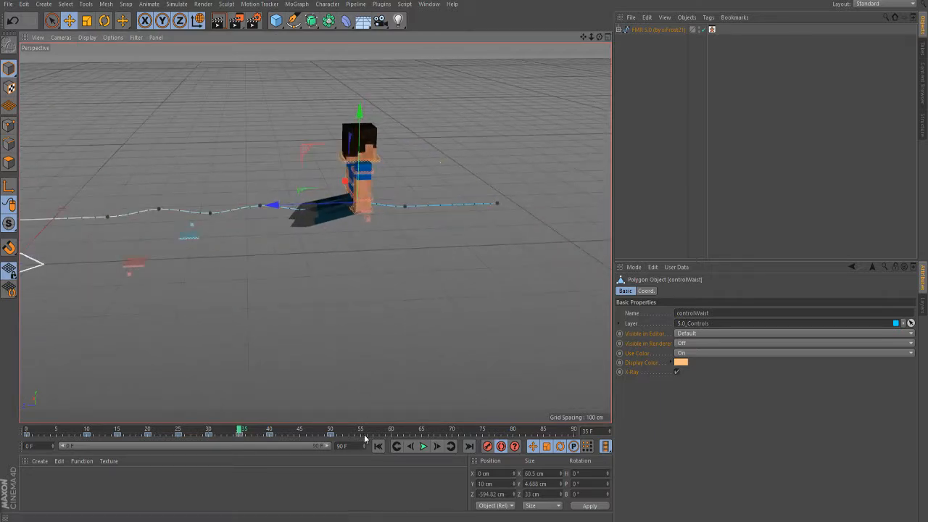
Step: Raise the waist control to 10 cm on Y at frame 45 as well
click(300, 431)
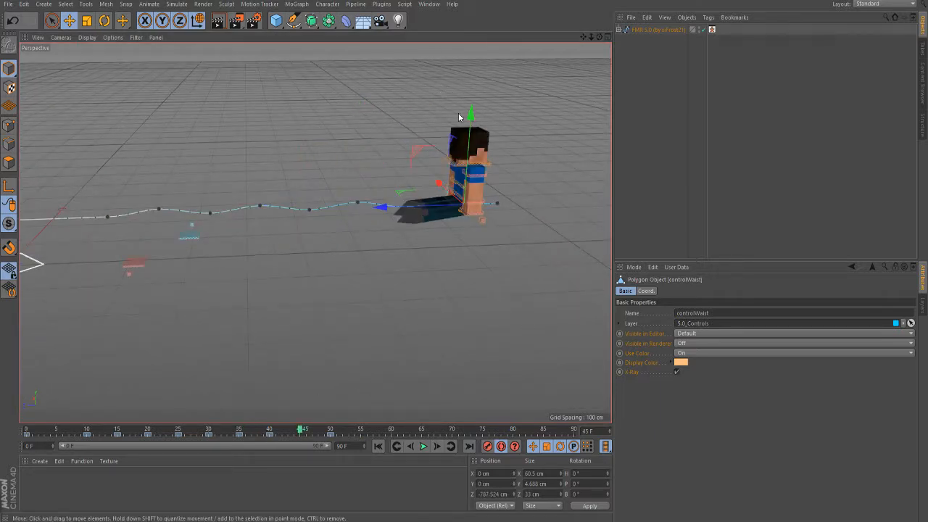
drag(470, 116, 469, 113)
key(ctrl+z)
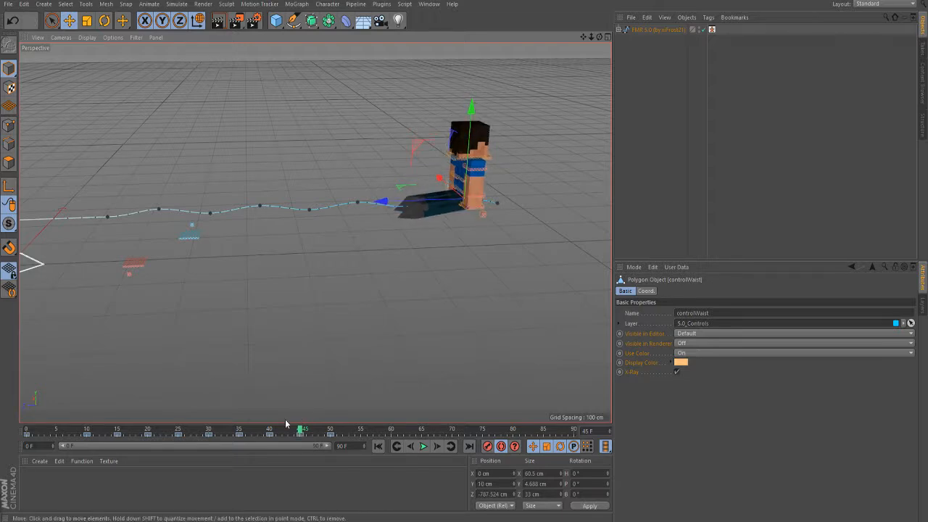
Step: Scrub back to the start, select the right foot control, and keyframe its planted pose at frame 15
drag(276, 433, 13, 404)
scroll(297, 269, down, 4)
scroll(54, 264, up, 4)
scroll(182, 310, up, 5)
scroll(305, 303, up, 2)
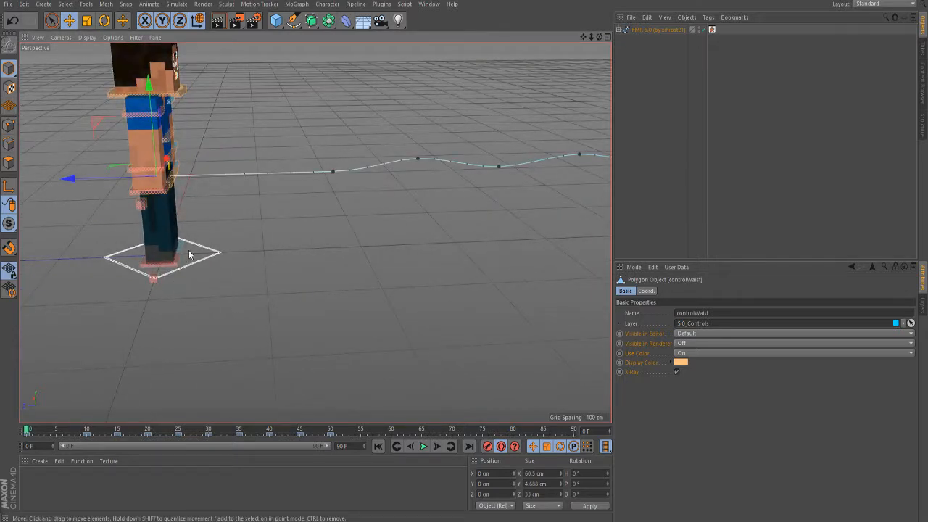
click(177, 267)
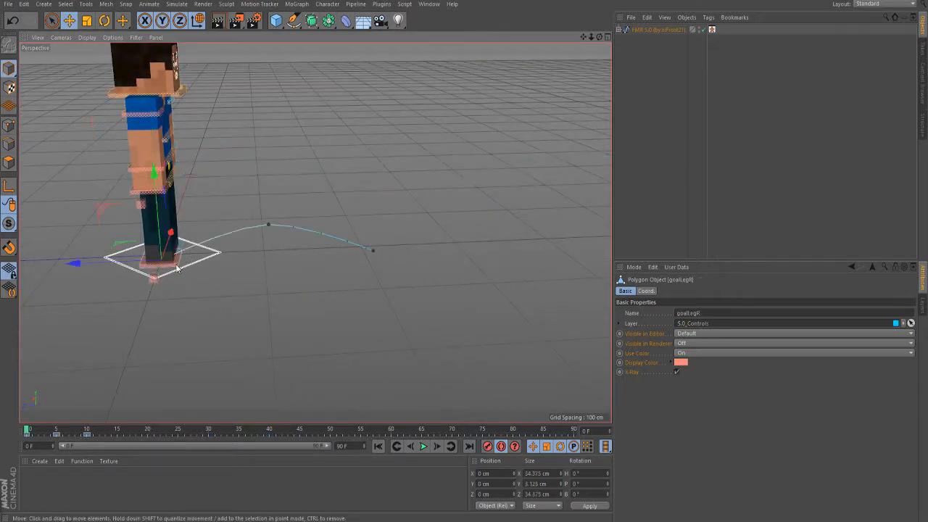
click(88, 432)
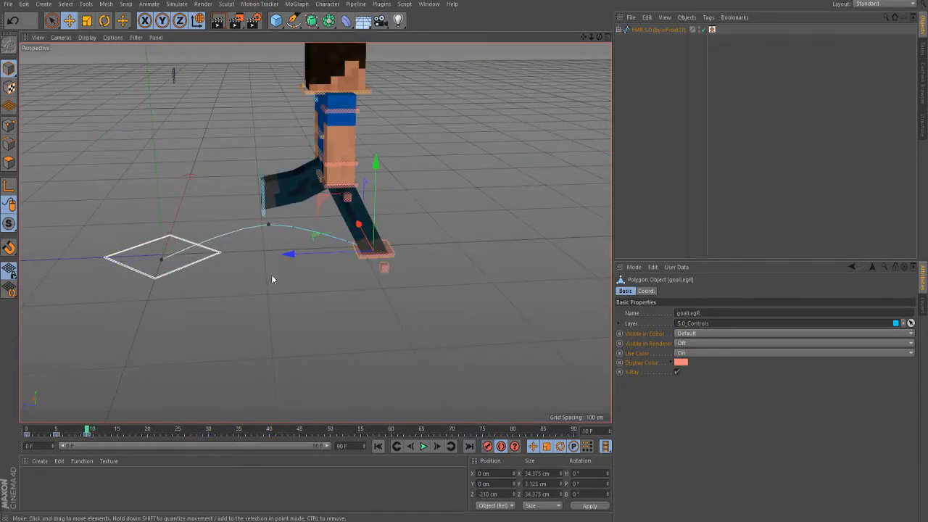
click(119, 432)
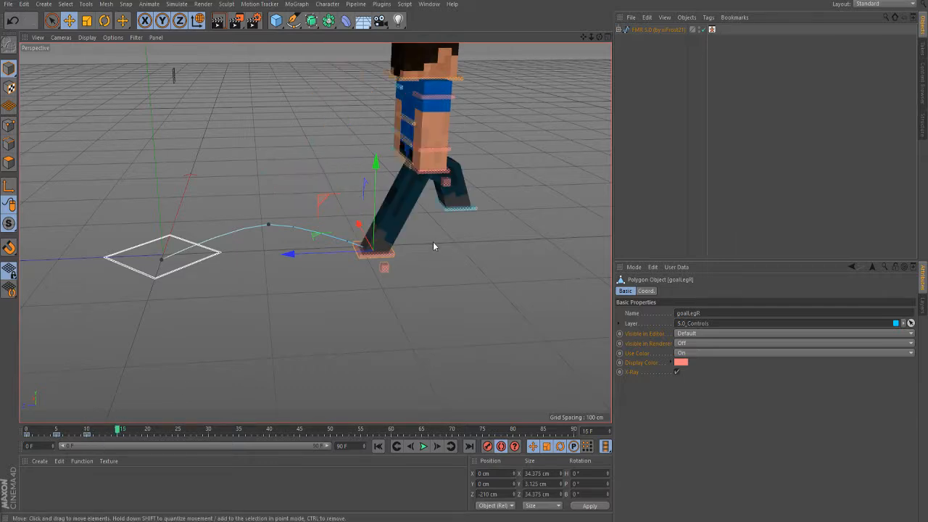
scroll(436, 242, up, 4)
scroll(188, 298, down, 3)
Step: Advance to frame 20, inspect the leg poses, and add a Floor object as a ground reference
drag(115, 440, 145, 435)
scroll(295, 269, down, 1)
alt+middle_drag(536, 240, 467, 237)
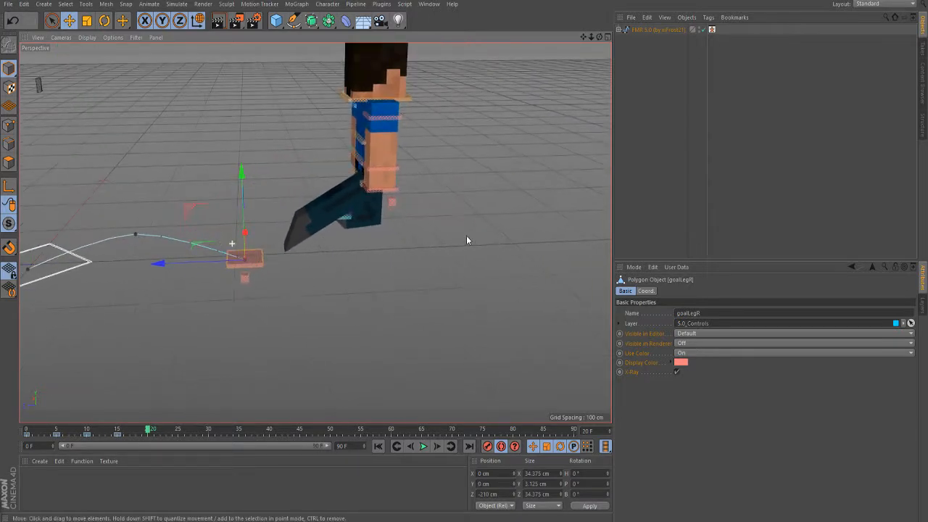
scroll(463, 217, up, 5)
click(247, 220)
scroll(243, 232, down, 3)
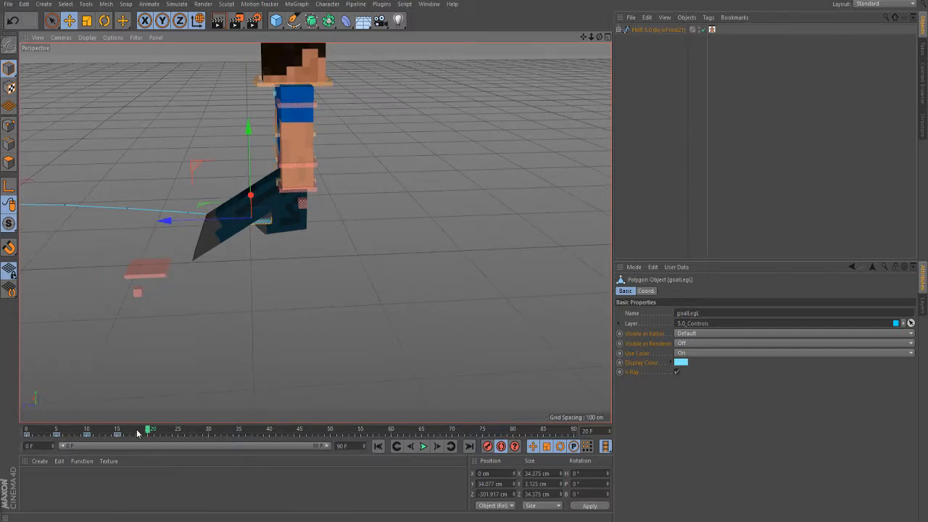
mouse_move(140, 432)
mouse_down()
mouse_move(116, 433)
mouse_move(147, 432)
mouse_up()
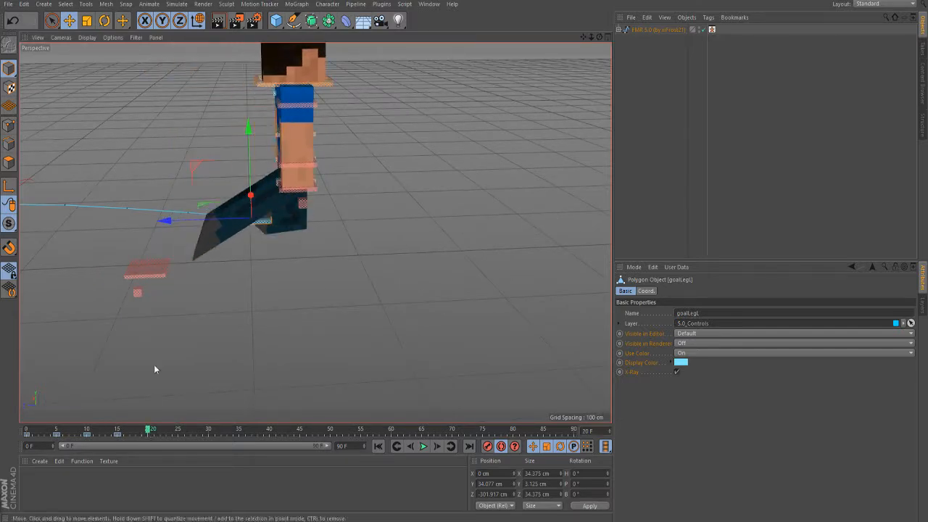
click(361, 21)
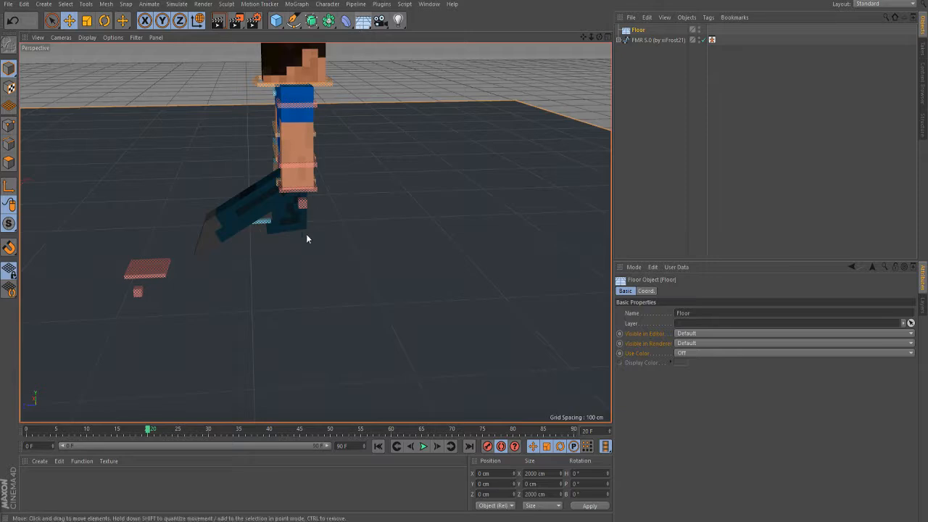
Step: At frame 20, move the left foot control forward ahead of the body and lower it onto the floor
click(253, 222)
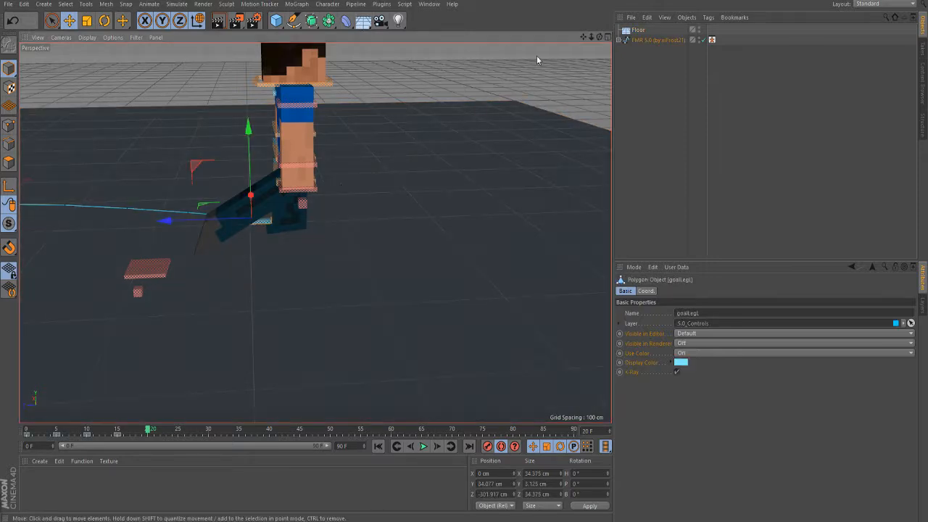
drag(599, 36, 307, 243)
drag(190, 213, 281, 216)
drag(329, 147, 334, 168)
key(ctrl+z)
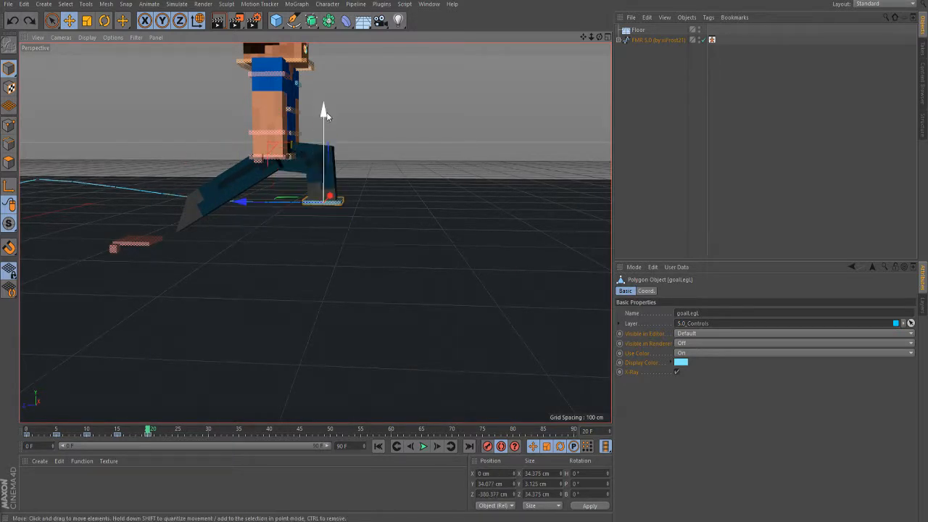
drag(326, 112, 311, 151)
drag(288, 237, 365, 238)
Step: Select the right foot control at frame 20 and pitch it to 80°
scroll(365, 238, up, 3)
click(243, 265)
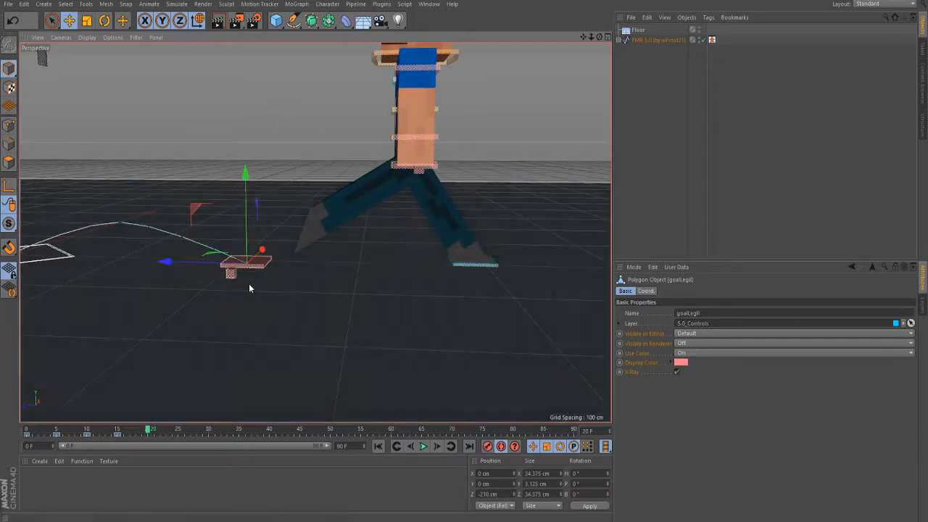
click(105, 20)
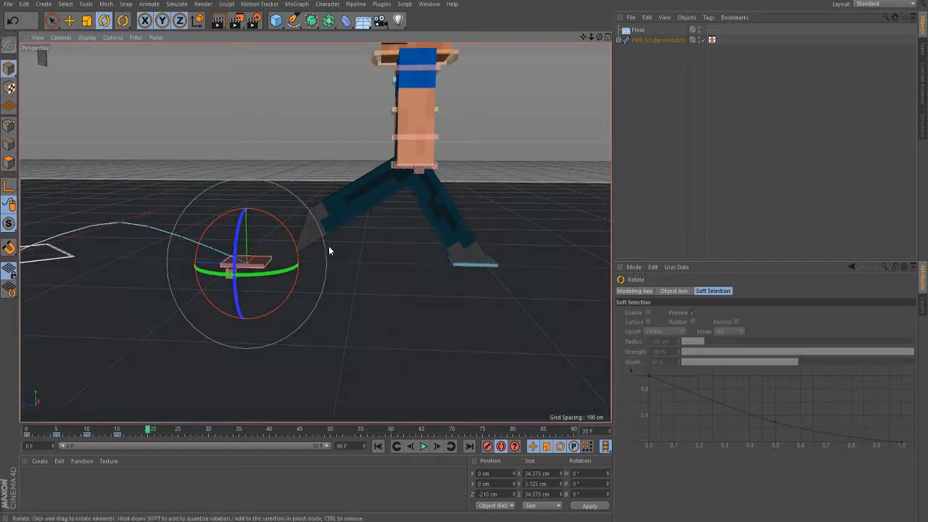
drag(322, 250, 301, 308)
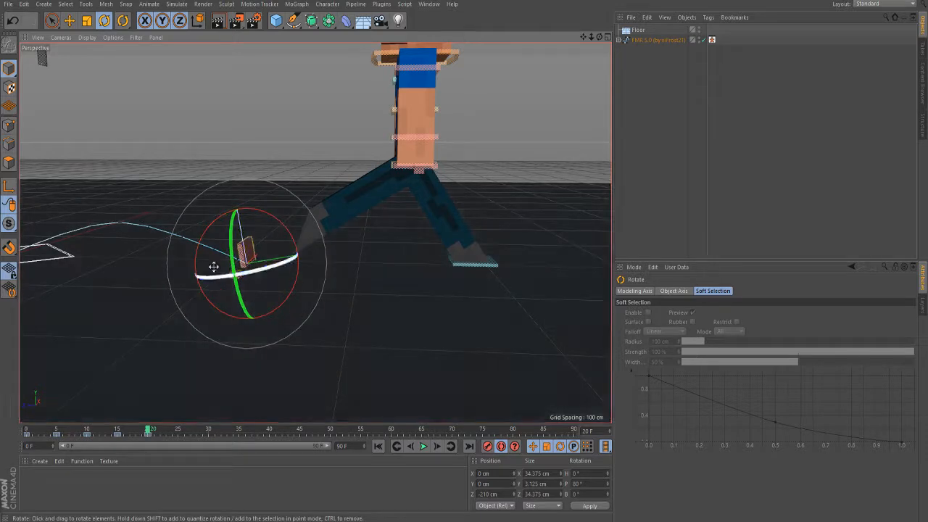
Step: At frame 20, raise the right foot control and move it forward to about Y 45 cm, Z -278 cm
key(e)
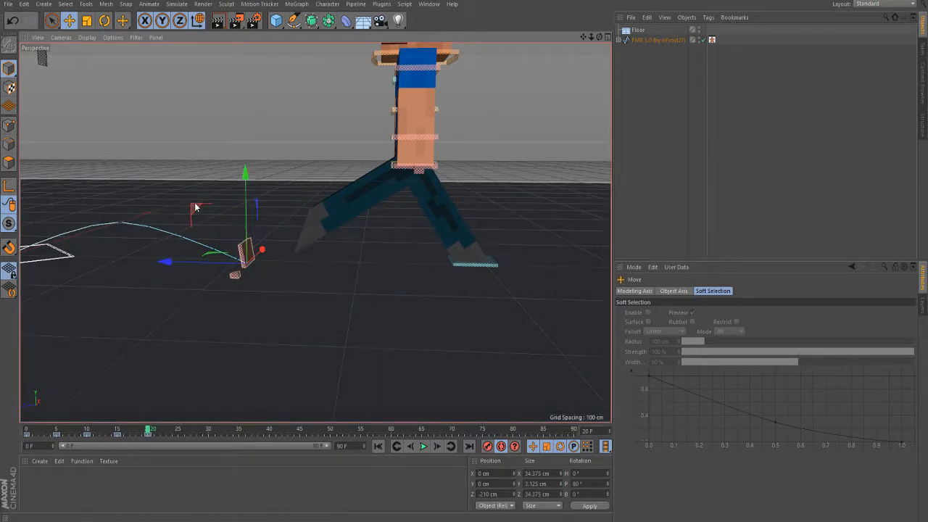
drag(196, 208, 236, 161)
key(ctrl+z)
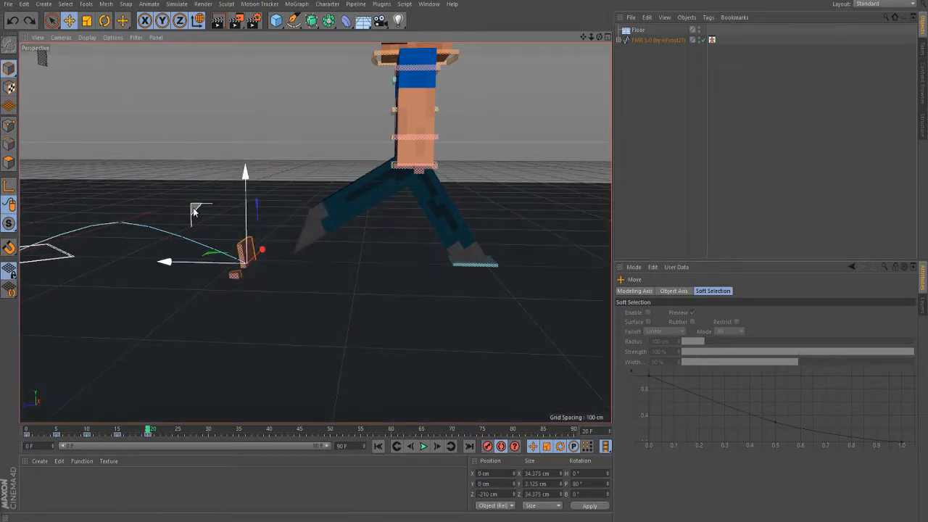
drag(196, 208, 278, 152)
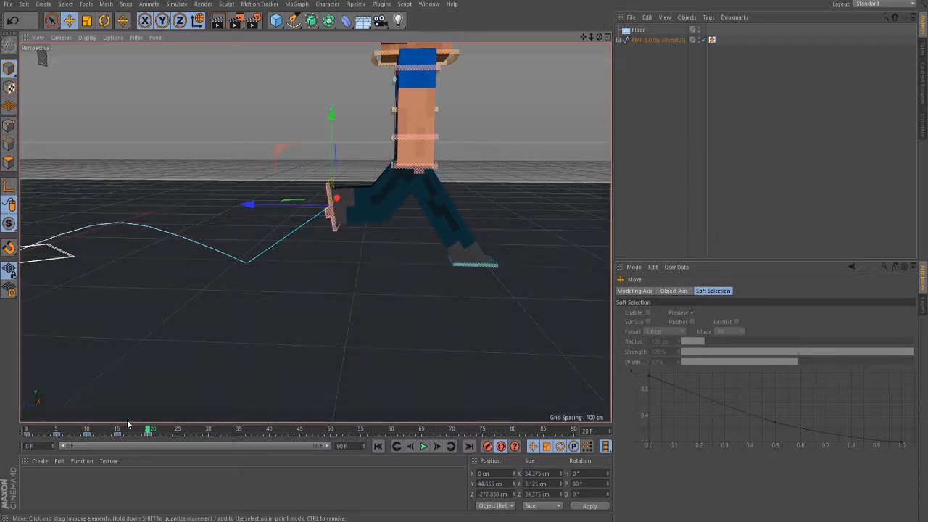
Step: At frame 25, level the right foot control's pitch to 0° and swing it forward to about Y 32 cm, Z -449 cm
drag(130, 428, 178, 443)
key(r)
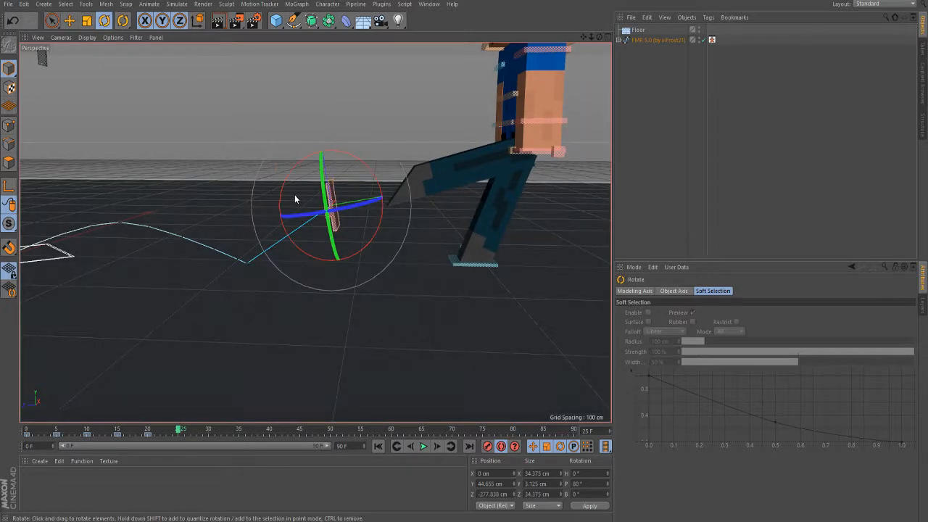
drag(294, 195, 225, 147)
click(69, 25)
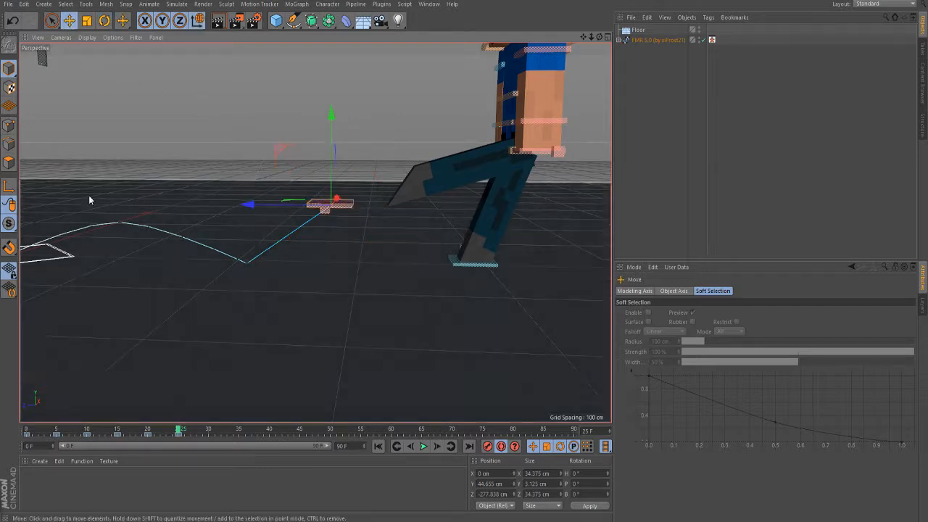
scroll(89, 198, down, 5)
scroll(287, 190, up, 2)
drag(109, 210, 324, 178)
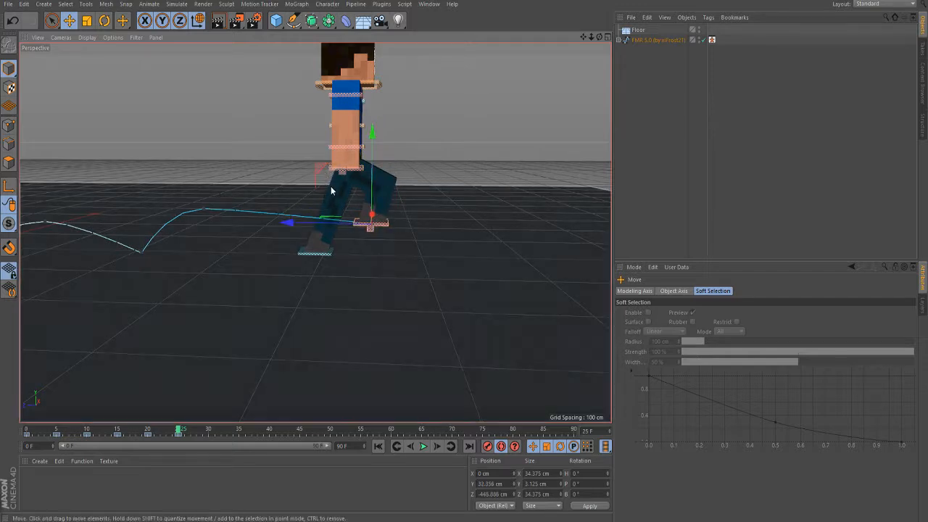
Step: Scrub back to frame 0 and review the leg motion so far
drag(178, 432, 56, 435)
alt+drag(454, 328, 471, 313)
scroll(182, 286, up, 5)
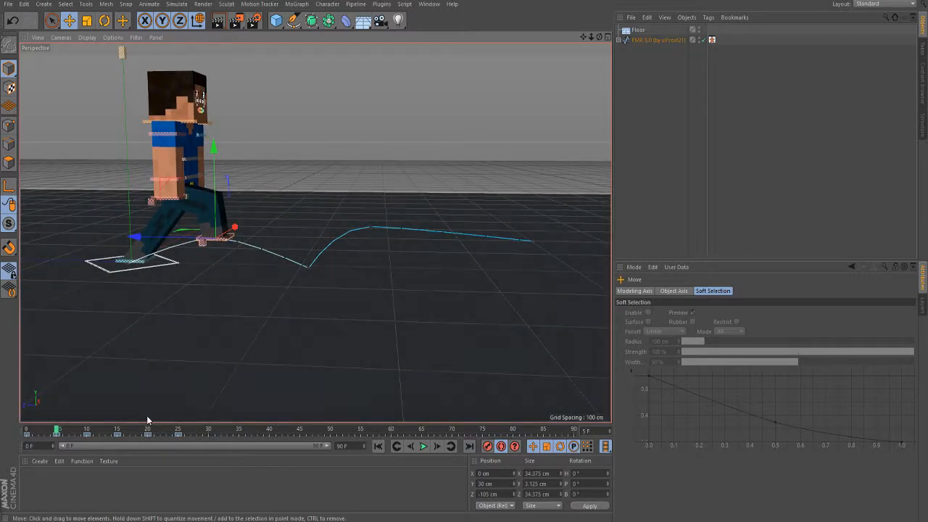
drag(52, 434, 21, 441)
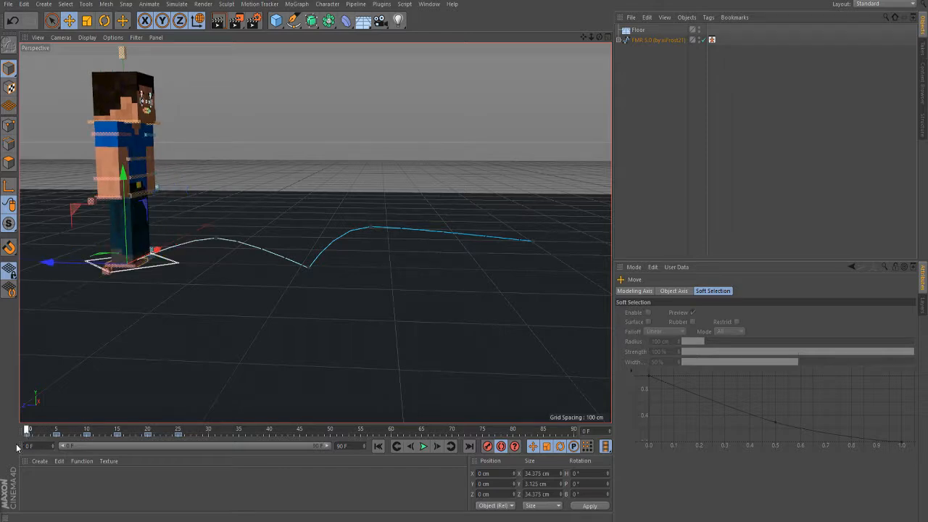
mouse_move(16, 447)
mouse_down()
mouse_move(44, 432)
mouse_move(27, 450)
mouse_up()
Step: At frame 30, move the right foot control about 108 cm farther forward and lower it onto the floor
drag(30, 435, 208, 428)
scroll(153, 346, down, 4)
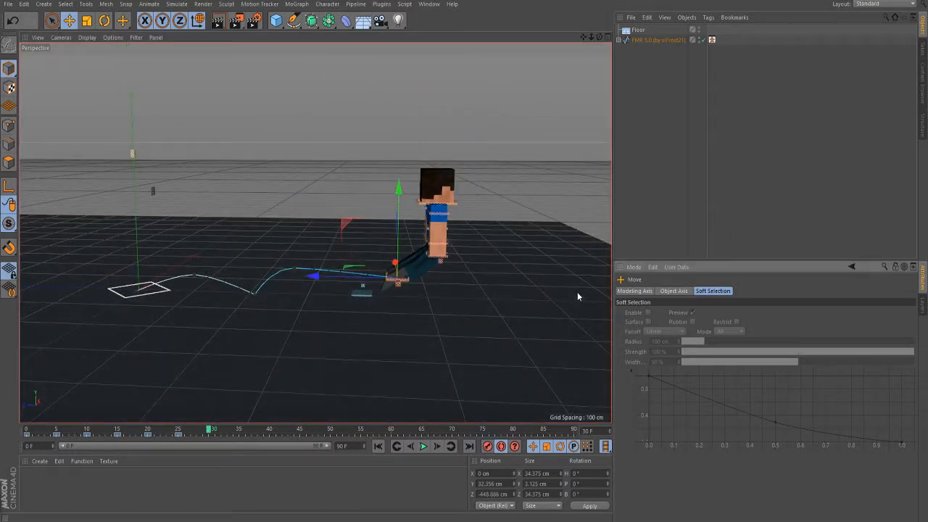
scroll(576, 292, up, 8)
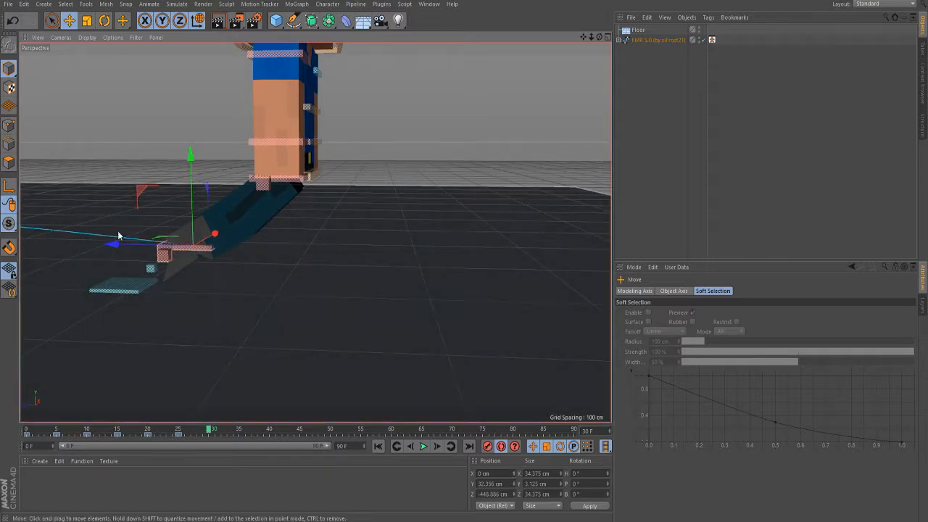
drag(187, 429, 208, 435)
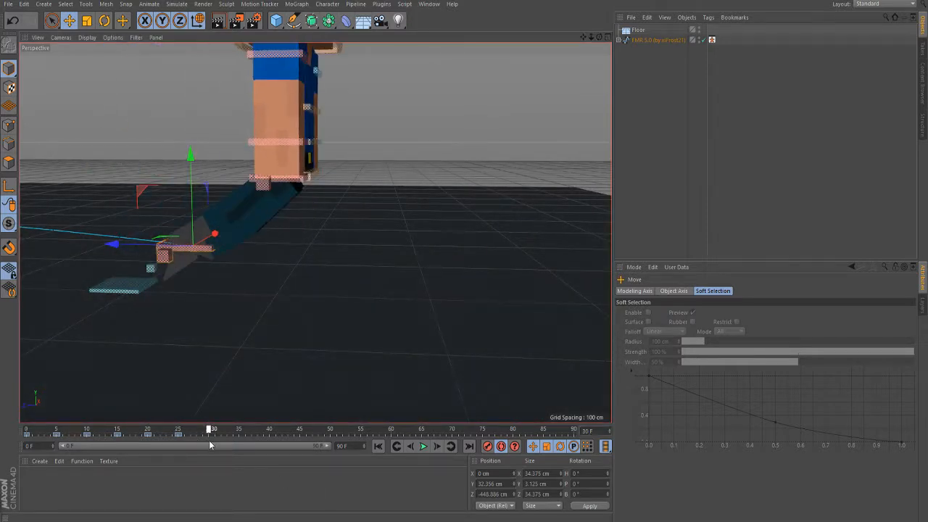
drag(97, 274, 296, 282)
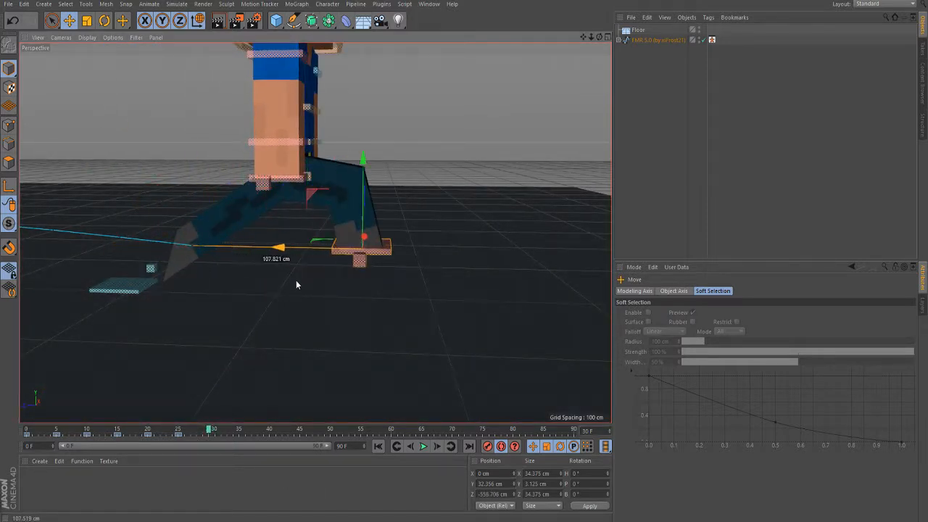
drag(359, 183, 370, 233)
scroll(551, 277, down, 5)
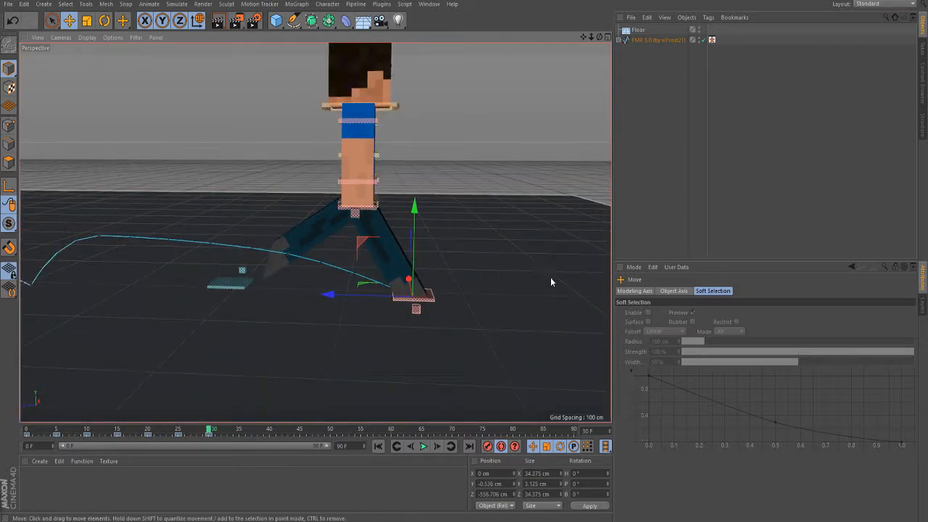
Step: Select the left foot control and keyframe its planted pose at frame 25
click(285, 284)
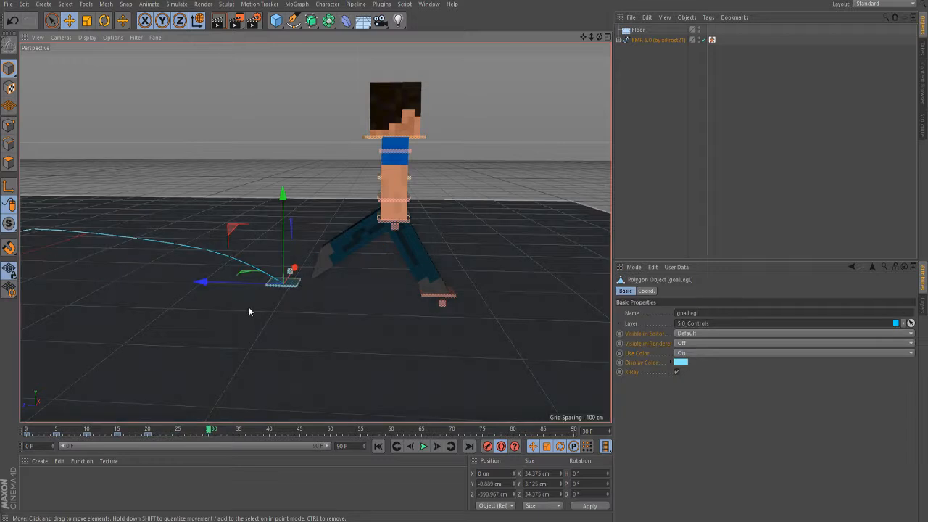
click(174, 433)
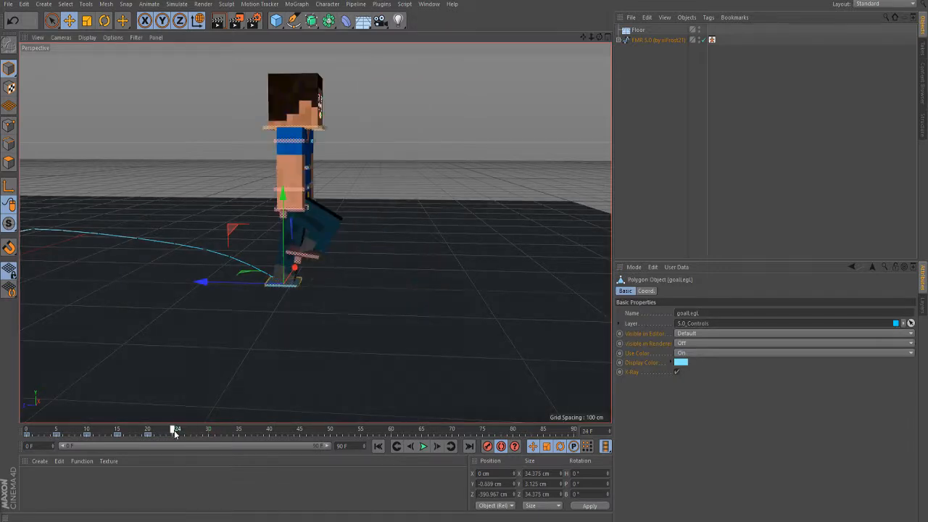
click(436, 447)
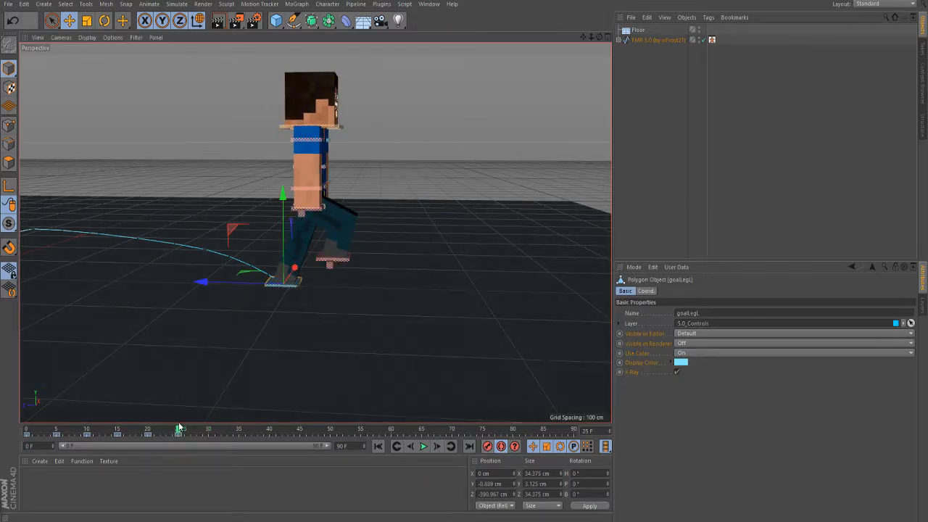
click(208, 426)
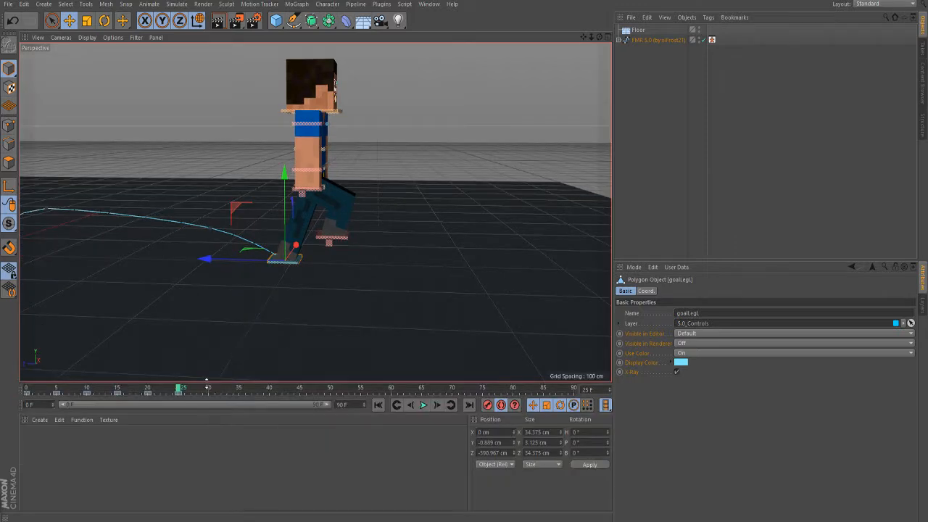
drag(207, 383, 208, 425)
Step: At frame 30, pitch the left foot control to 80° and lift it forward to about Y 49 cm, Z -446 cm
click(208, 432)
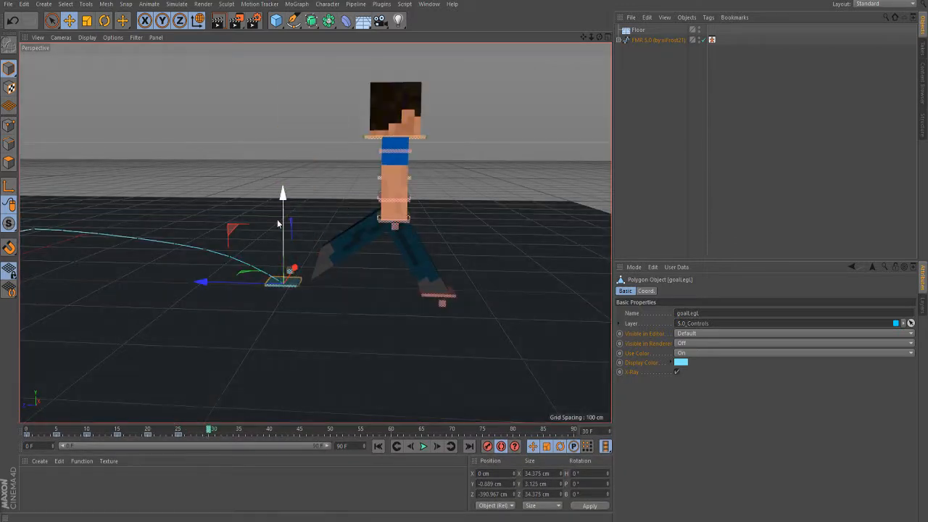
click(102, 25)
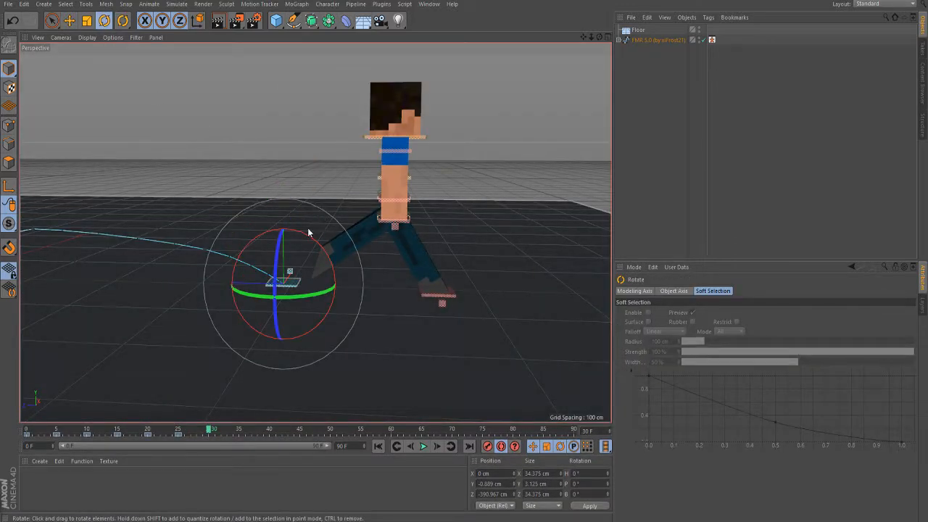
drag(310, 235, 344, 296)
click(64, 26)
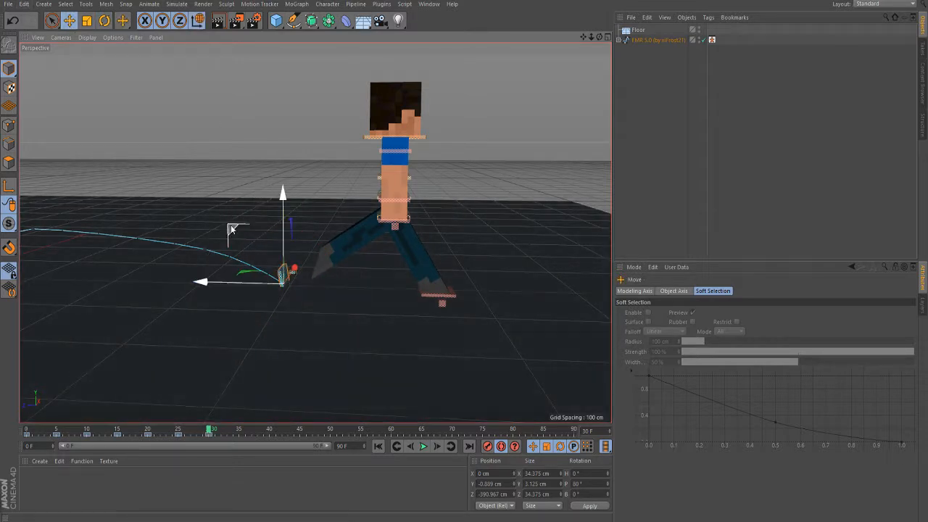
drag(232, 232, 283, 187)
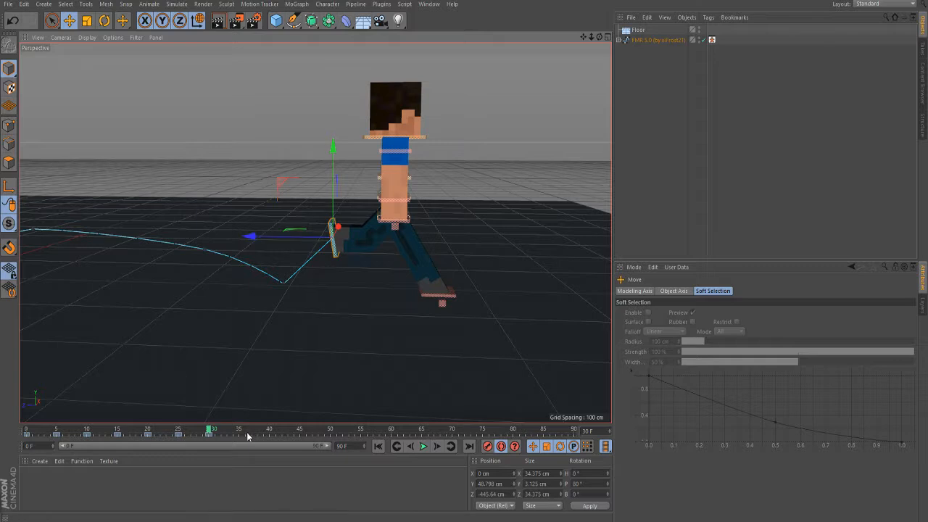
Step: At frame 35, level the left foot control and plant it on the floor ahead of the body at about Z -629 cm
drag(247, 435, 240, 430)
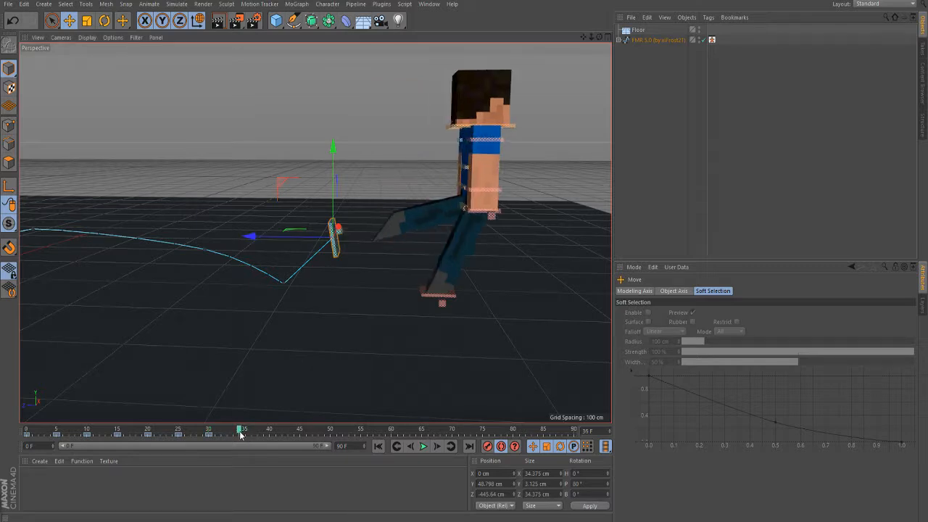
click(103, 21)
drag(363, 193, 248, 152)
click(69, 20)
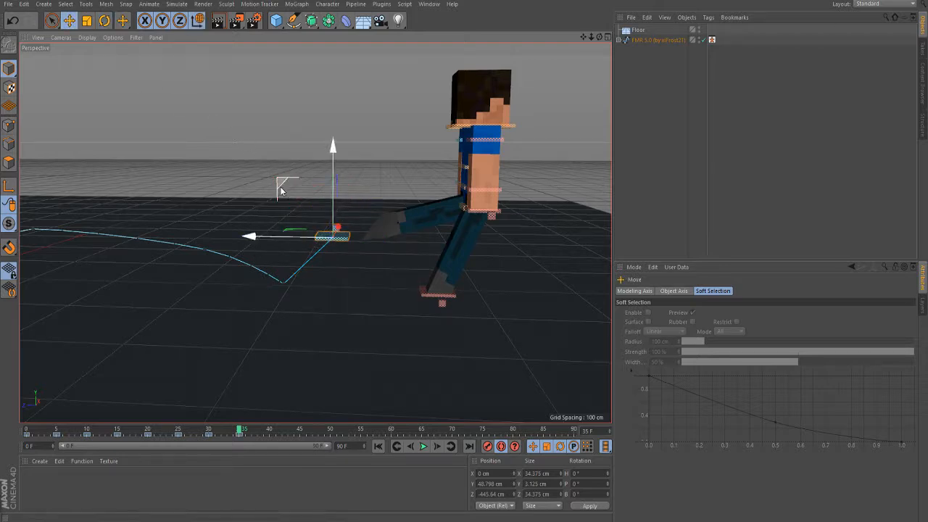
drag(333, 236, 506, 290)
scroll(251, 310, down, 1)
scroll(485, 294, up, 3)
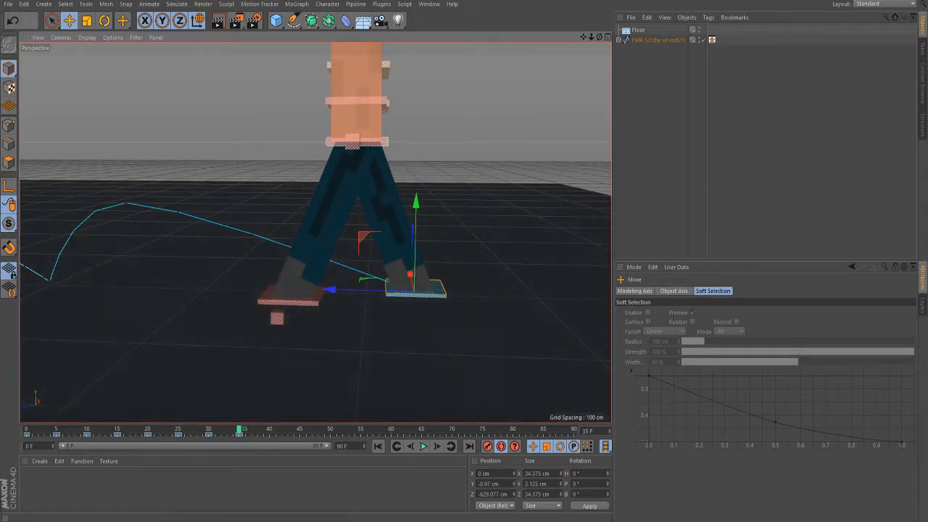
Step: Delete the waist control's keyframes at frames 45 and 50, and pull the waist back to about Z -637 cm at frame 40
drag(602, 37, 513, 97)
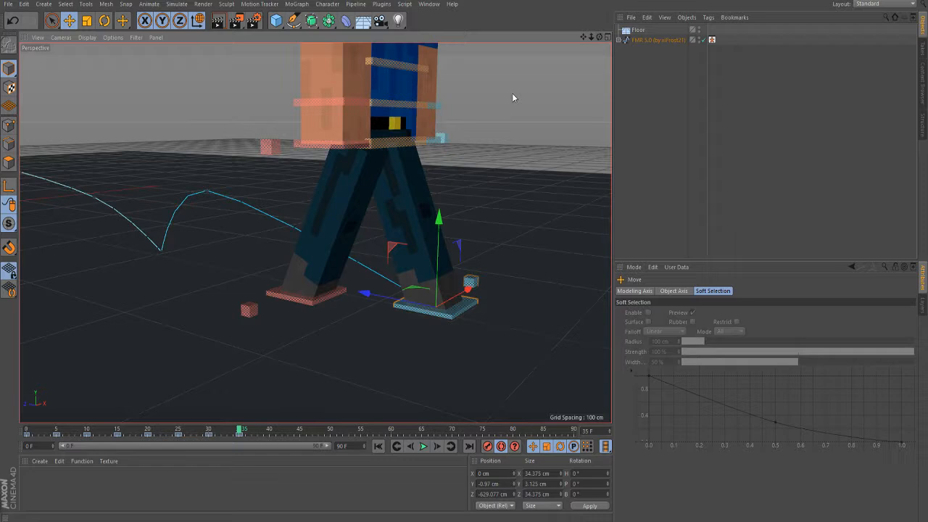
click(380, 145)
drag(248, 435, 271, 435)
scroll(298, 356, down, 2)
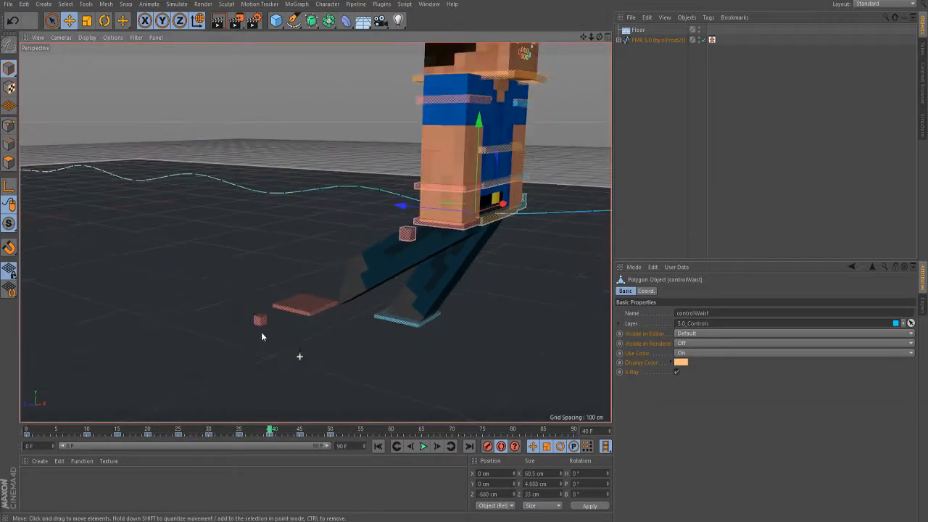
drag(339, 434, 270, 433)
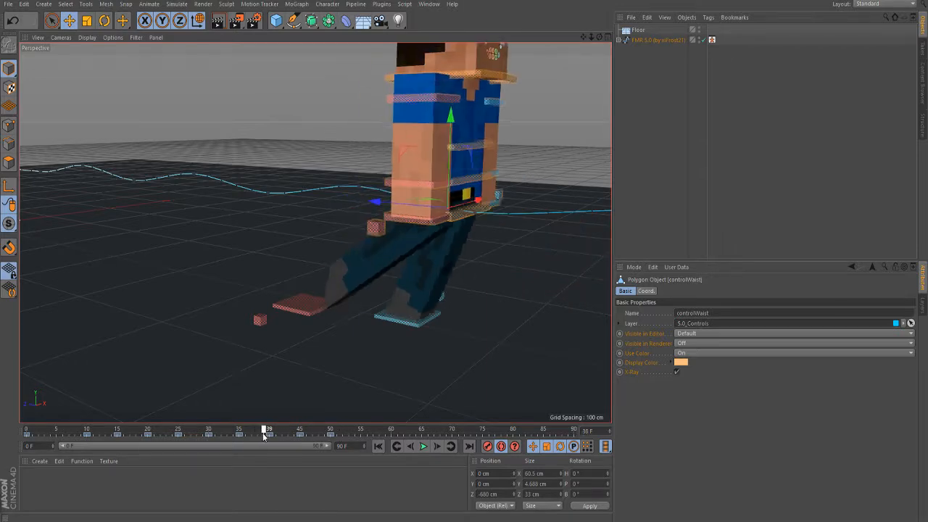
click(301, 434)
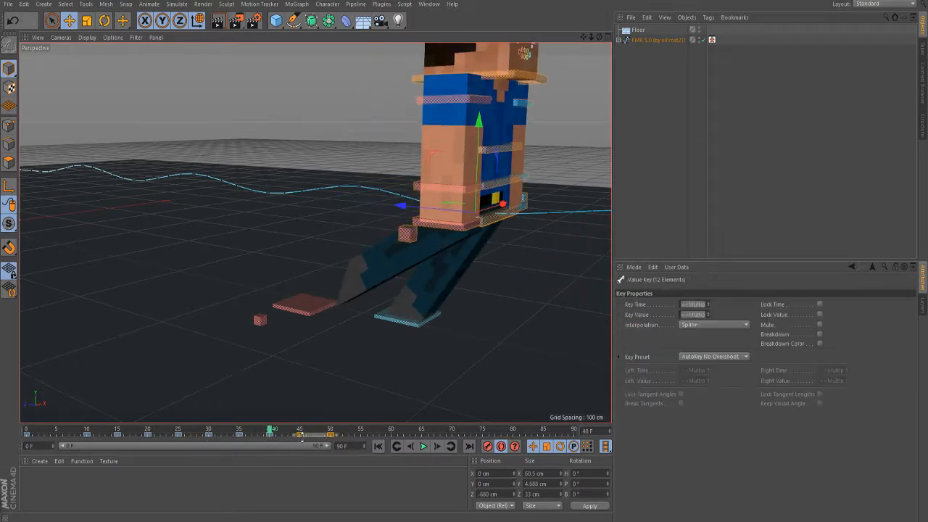
right_click(299, 437)
click(287, 405)
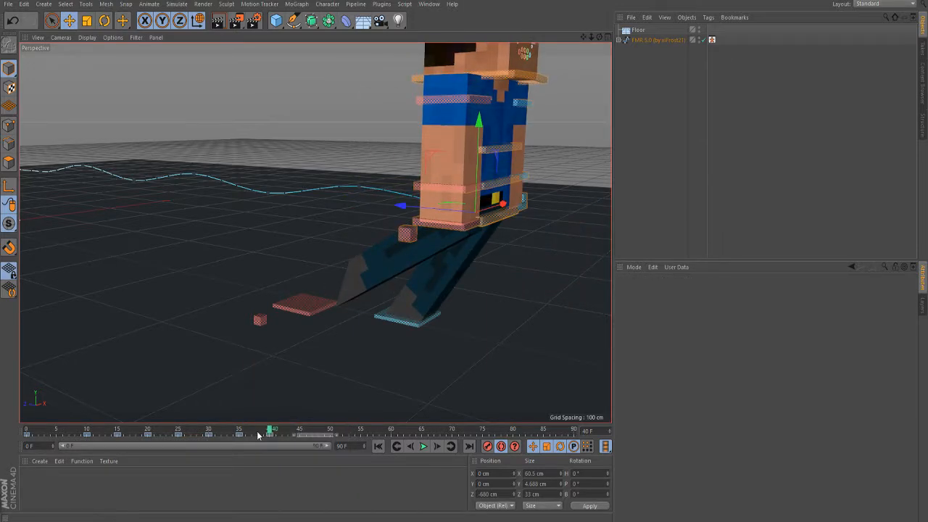
drag(400, 206, 359, 201)
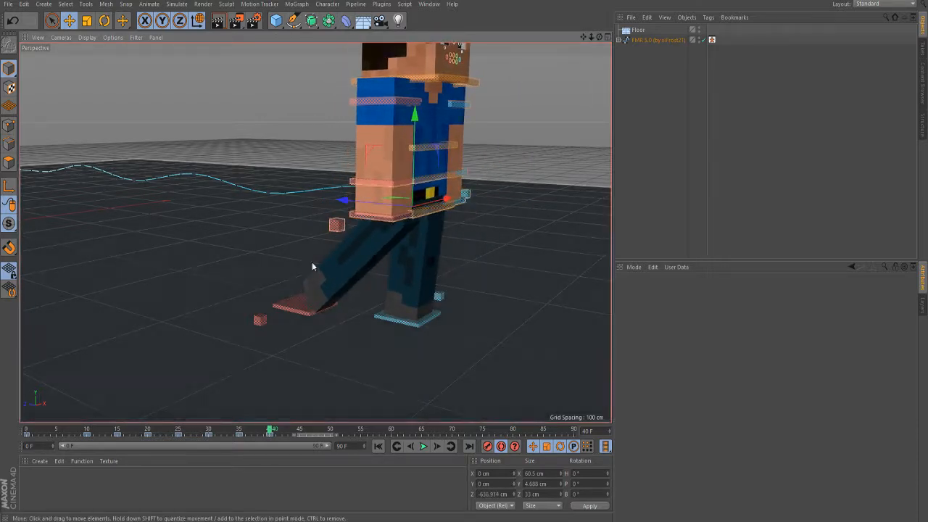
Step: Keyframe the right foot control's planted pose at frame 35, and move it forward beside the left foot to about Z -631 cm at frame 40
click(287, 314)
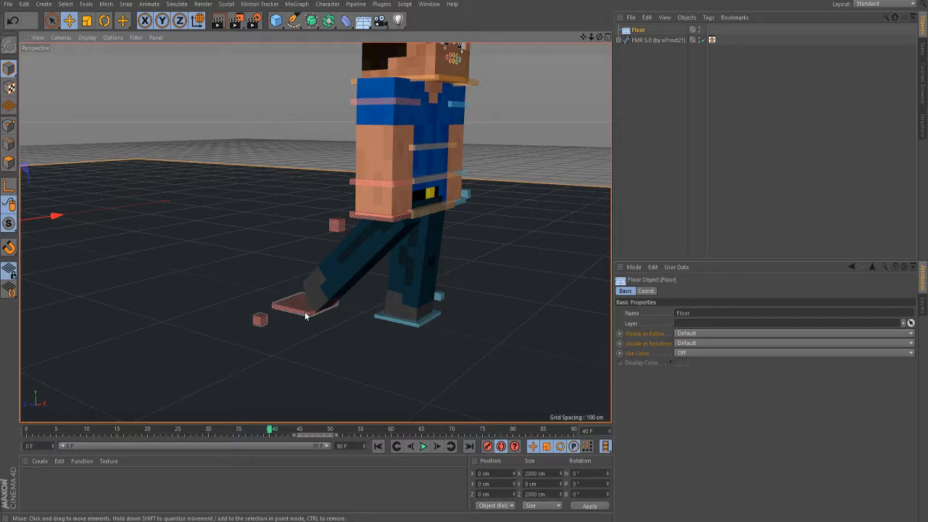
click(304, 315)
click(239, 429)
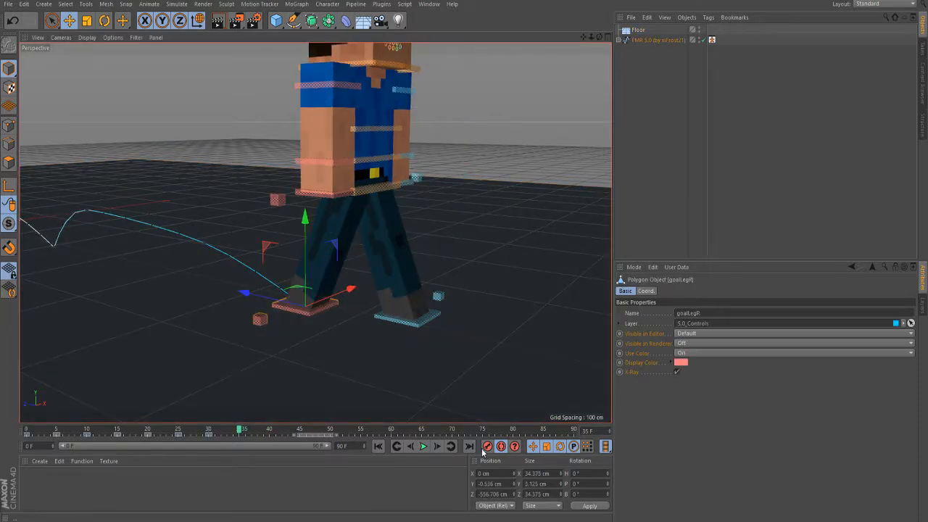
drag(270, 433, 272, 428)
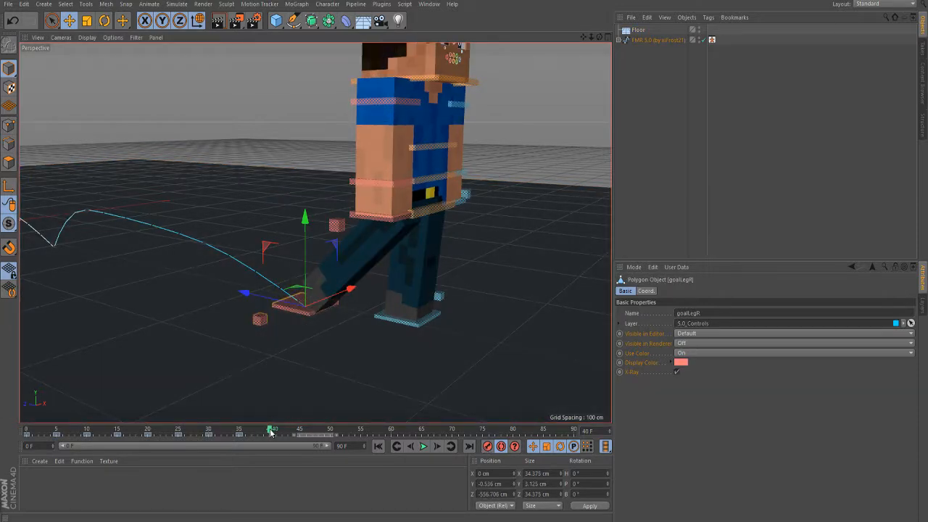
drag(250, 295, 335, 312)
scroll(330, 317, down, 4)
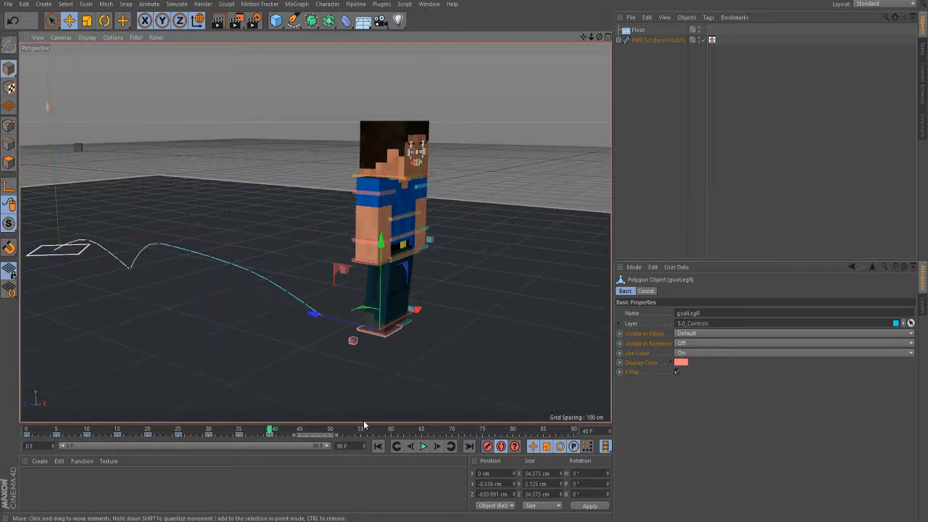
mouse_move(261, 434)
mouse_down()
mouse_move(113, 428)
mouse_move(296, 408)
mouse_move(194, 422)
mouse_move(260, 420)
mouse_move(255, 438)
mouse_up()
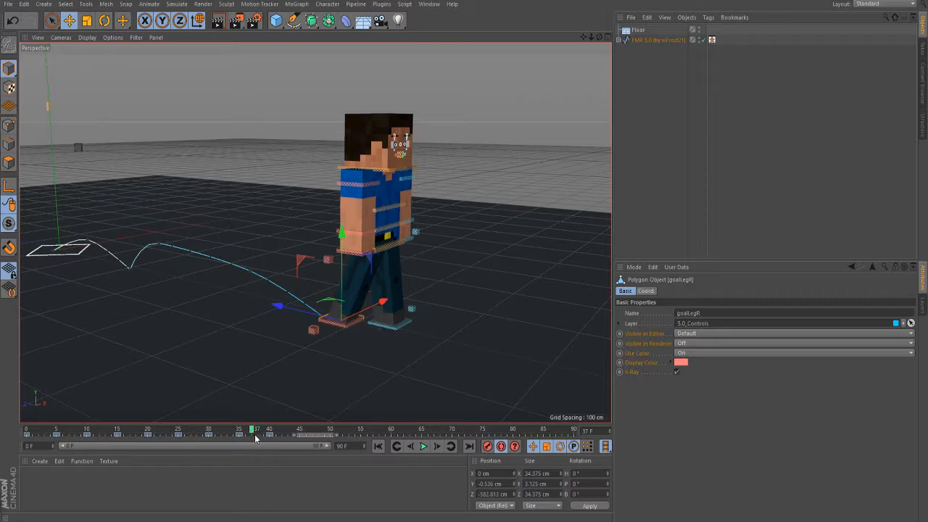
Step: At frame 38, raise the right foot control to about Y 10.6 cm, and return the timeline to frame 0
click(438, 446)
drag(366, 269, 367, 257)
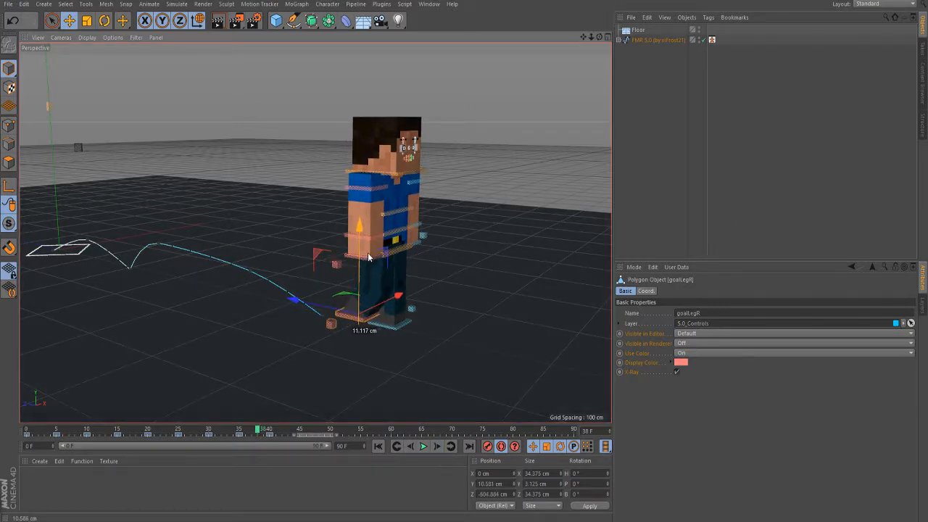
drag(260, 437, 19, 459)
Step: At frame 0, pitch the waist control forward 10° and scrub through the walk to check the lean
scroll(328, 285, down, 4)
scroll(65, 181, up, 8)
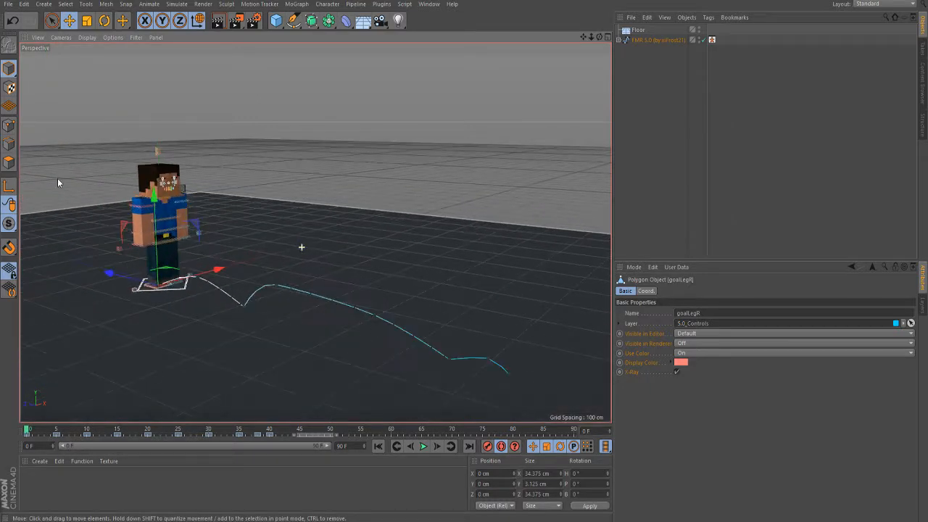
scroll(130, 281, up, 5)
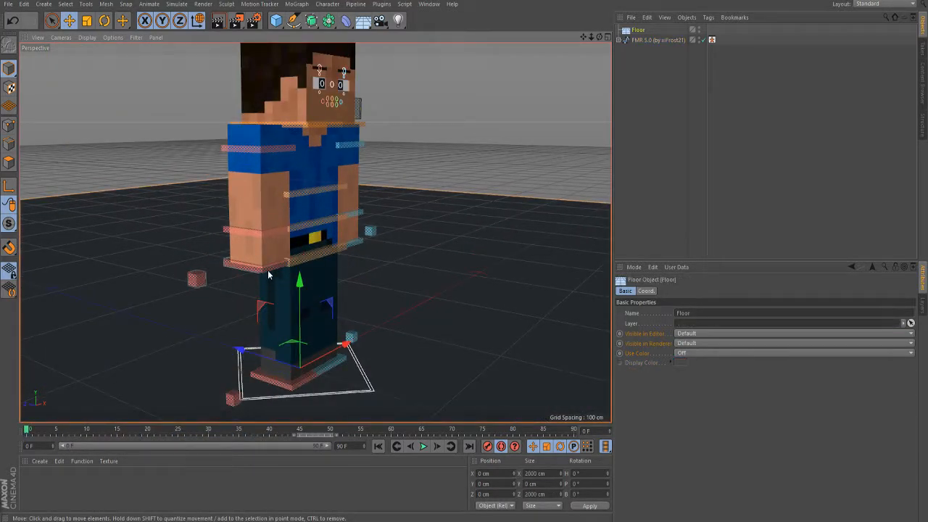
click(308, 254)
click(322, 256)
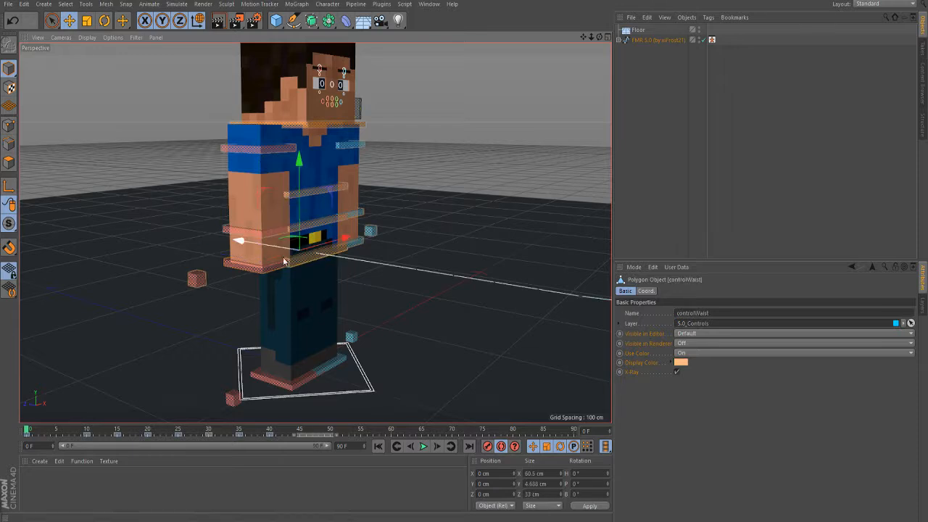
click(105, 21)
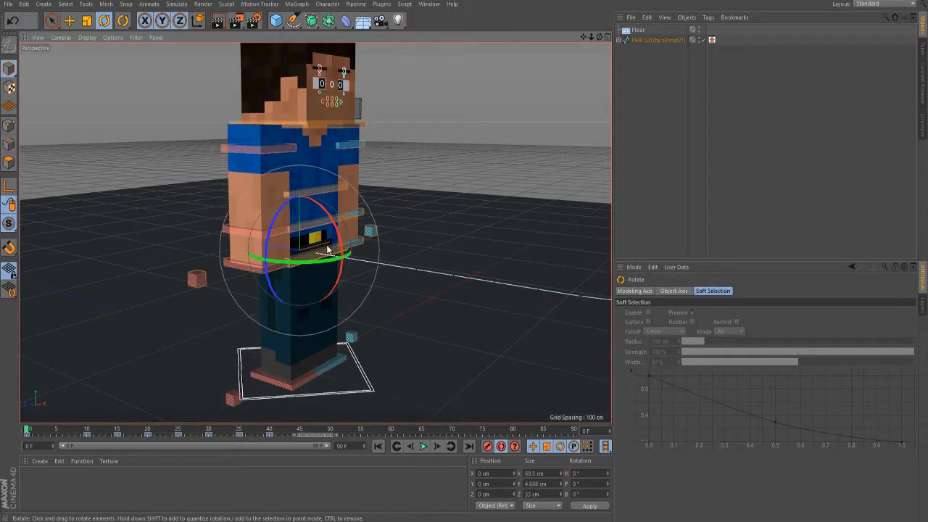
click(332, 215)
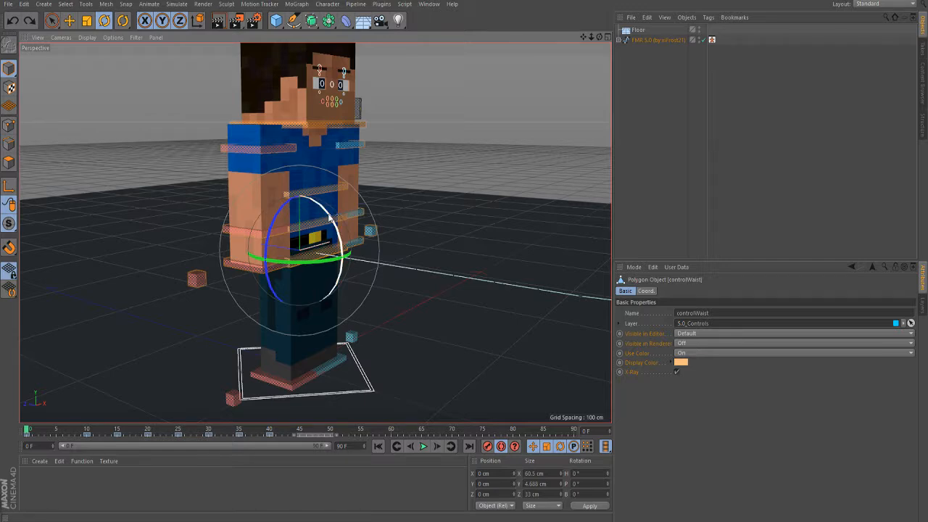
drag(330, 216, 328, 243)
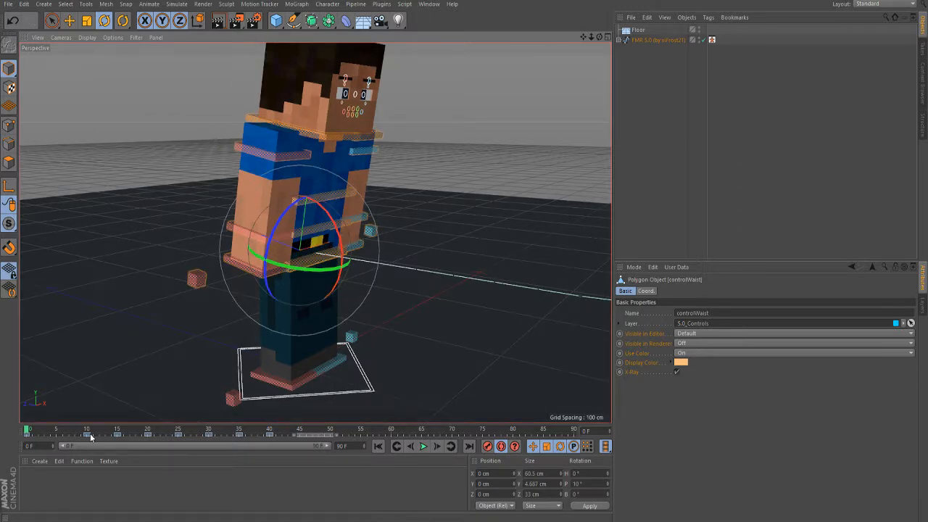
click(88, 433)
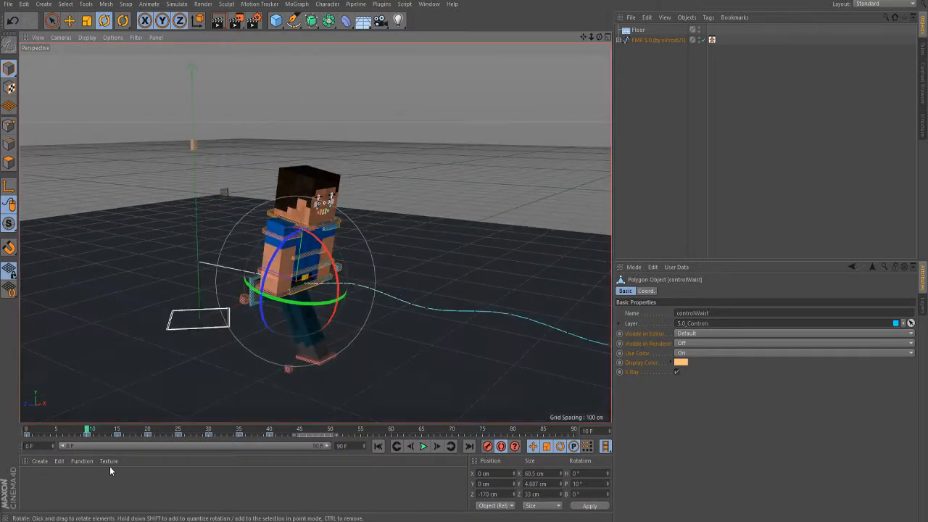
drag(86, 433, 222, 454)
scroll(171, 216, down, 3)
scroll(171, 216, down, 3)
scroll(209, 287, up, 5)
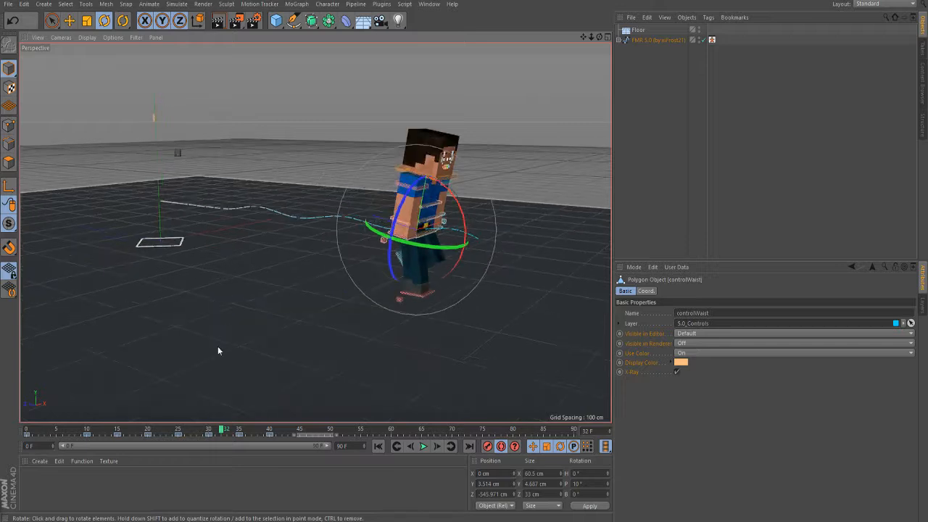
drag(223, 431, 26, 478)
Step: At frame 5, swing the right hand control behind the body to about Y 9 cm, Z 29 cm
scroll(122, 175, up, 10)
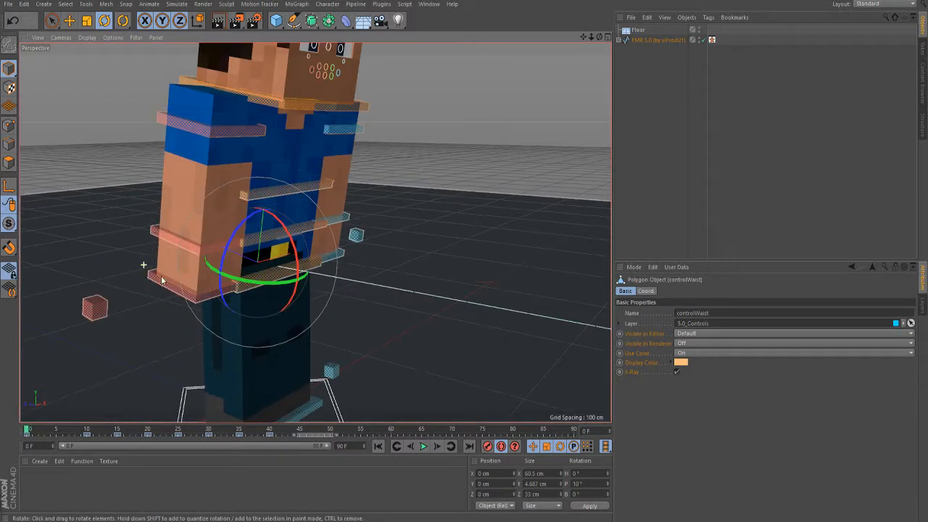
click(174, 287)
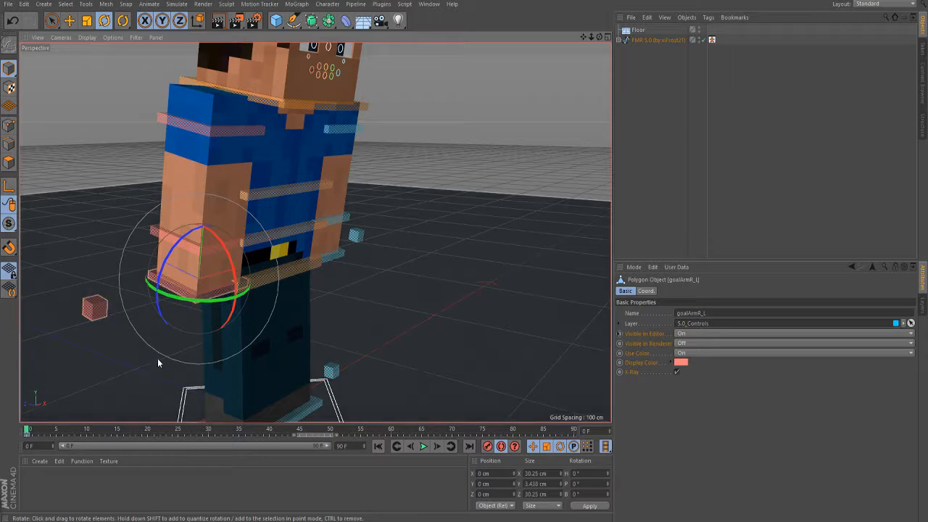
mouse_move(57, 435)
mouse_down()
mouse_move(72, 433)
mouse_move(57, 431)
mouse_up()
scroll(155, 310, down, 3)
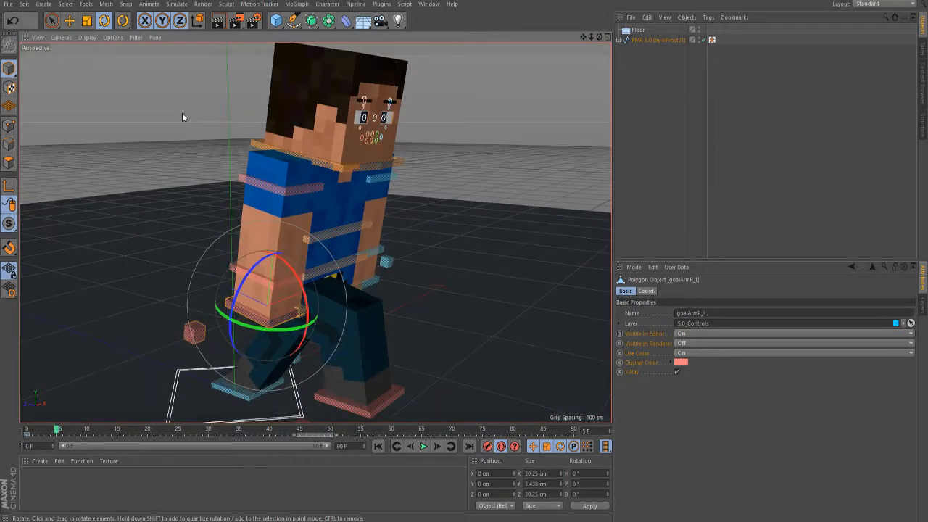
scroll(178, 109, down, 1)
click(69, 21)
drag(214, 269, 268, 239)
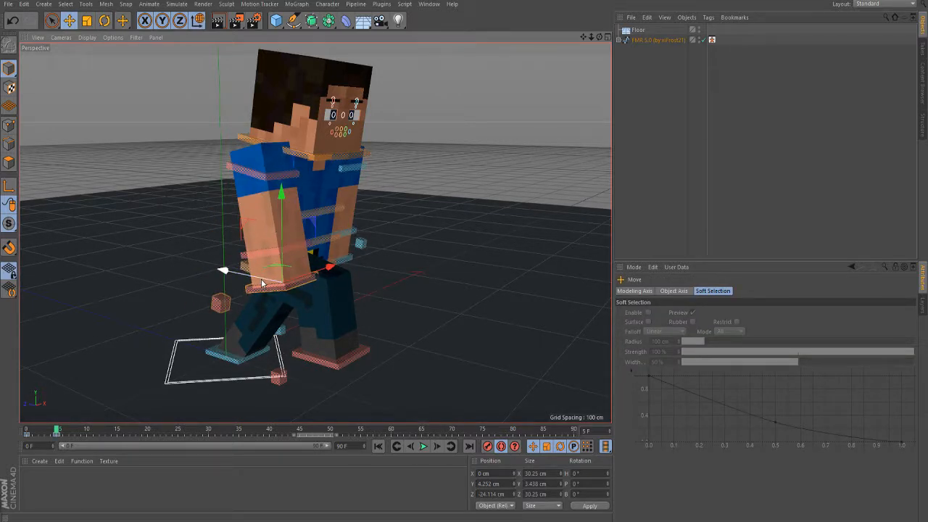
key(ctrl+z)
drag(214, 217, 223, 176)
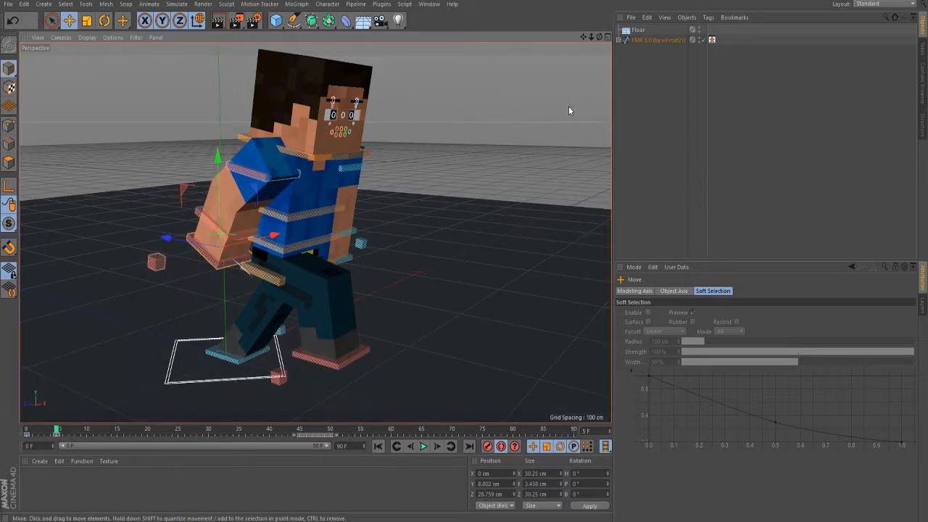
Step: At frame 5, swing the left hand control forward and up to about Y 26 cm, Z -43 cm
drag(598, 37, 378, 225)
click(353, 298)
click(353, 293)
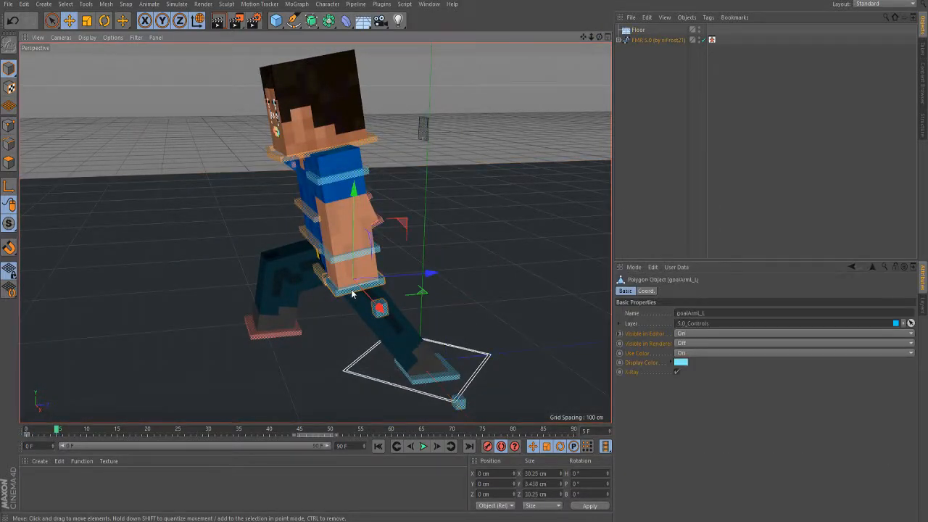
drag(427, 271, 325, 201)
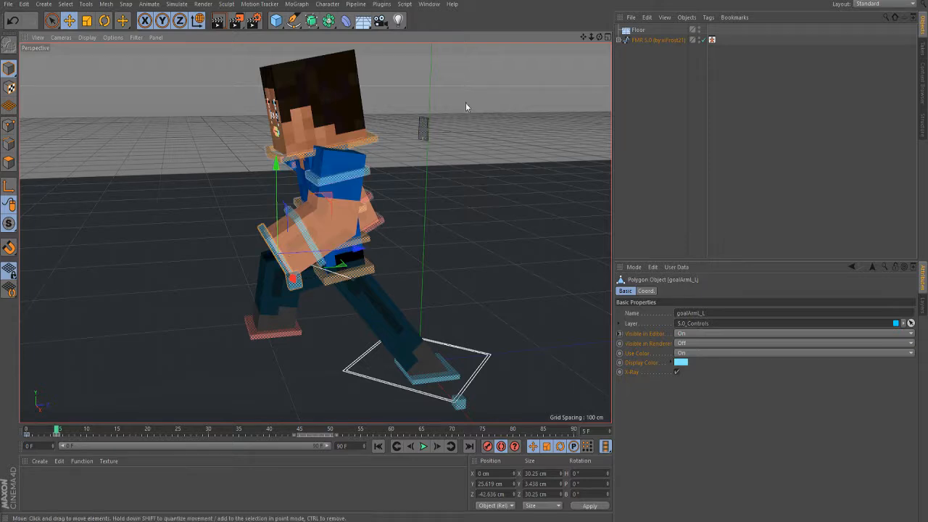
Step: At frame 5, rotate the left upper-arm control inward to a heading of -10°
drag(599, 37, 733, 9)
click(307, 186)
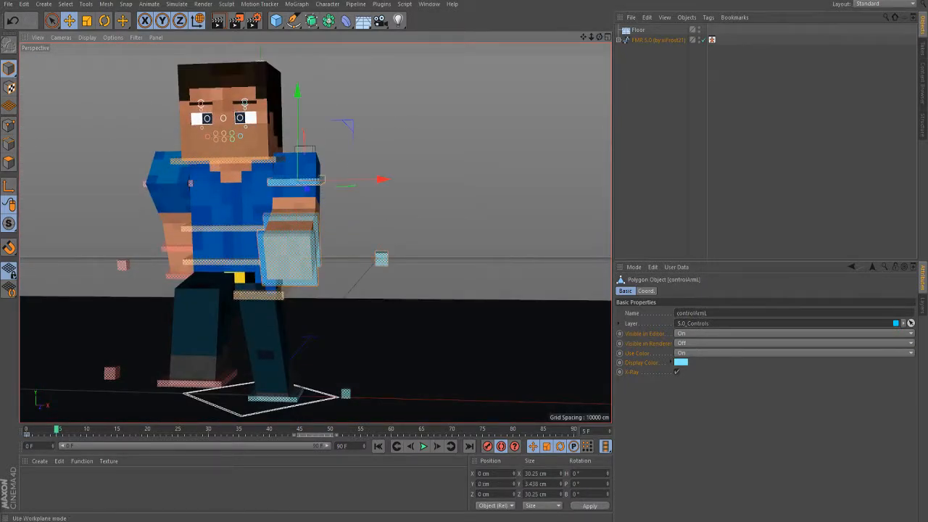
click(104, 22)
drag(325, 183, 310, 182)
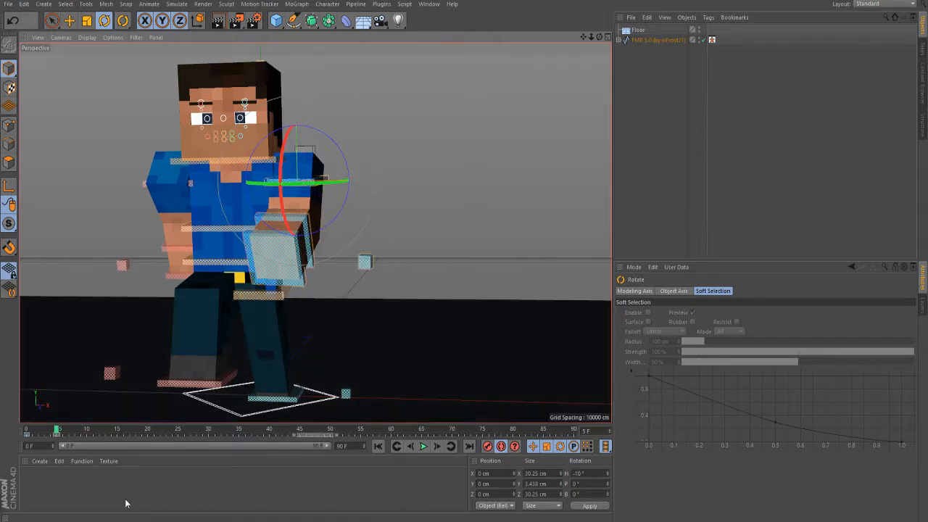
Step: At frame 10, rotate the left upper-arm control back to a heading of 0°
drag(58, 431, 27, 431)
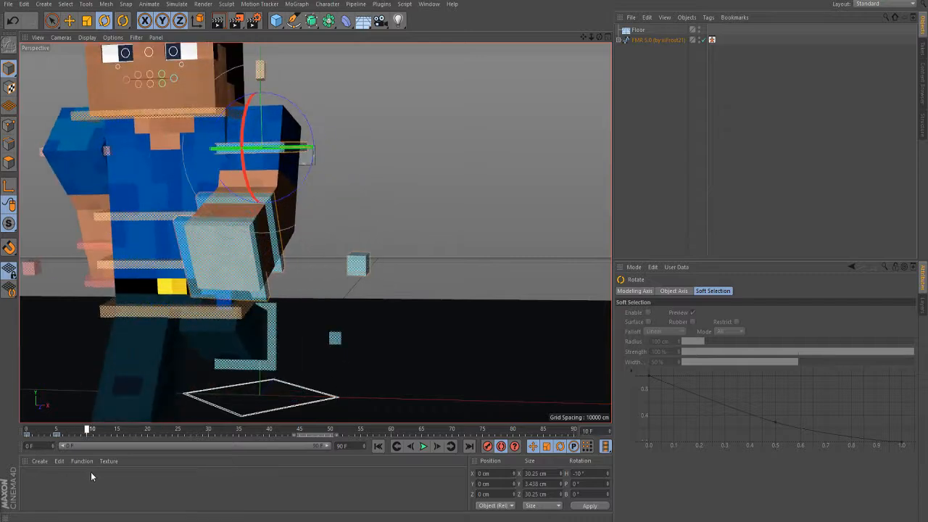
drag(95, 475, 89, 475)
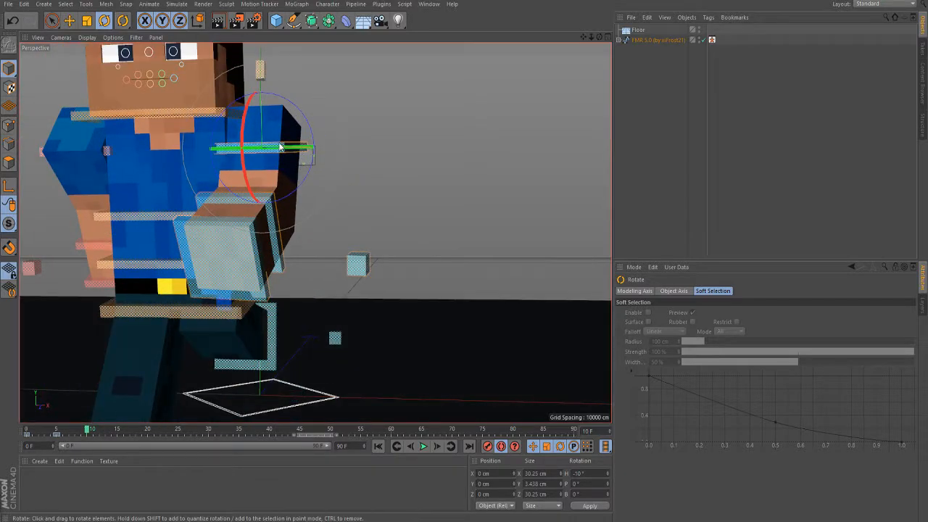
drag(273, 148, 280, 147)
Step: At frame 10, swing the left hand control behind the body to about Y 11 cm, Z 33 cm
click(70, 21)
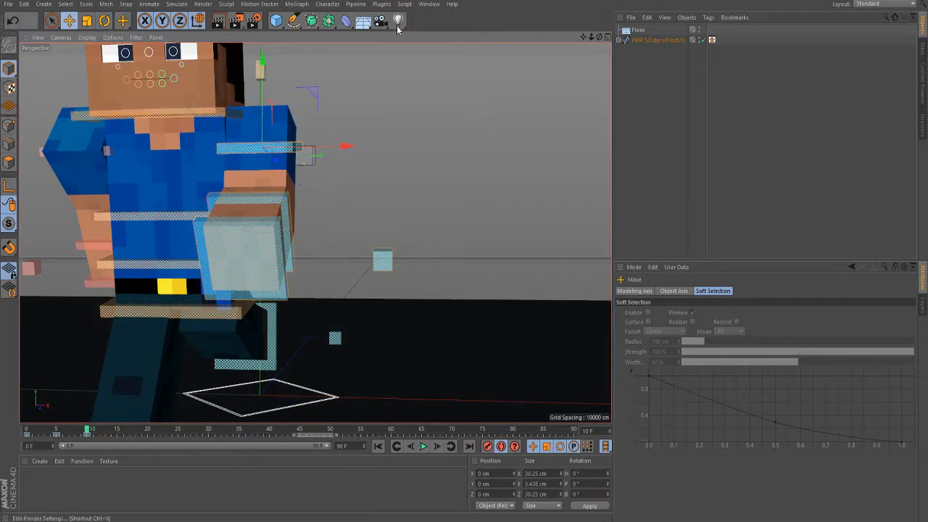
alt+drag(435, 189, 314, 232)
alt+drag(503, 121, 410, 172)
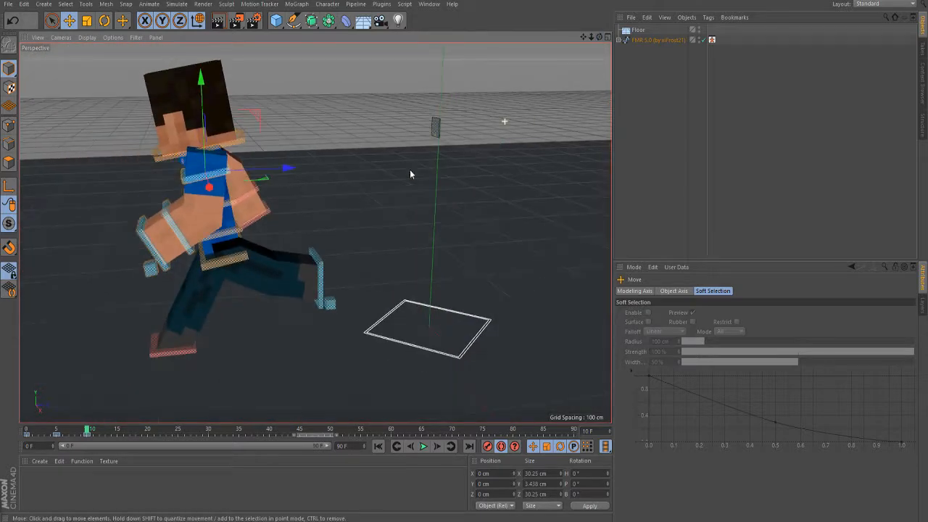
alt+drag(85, 264, 109, 254)
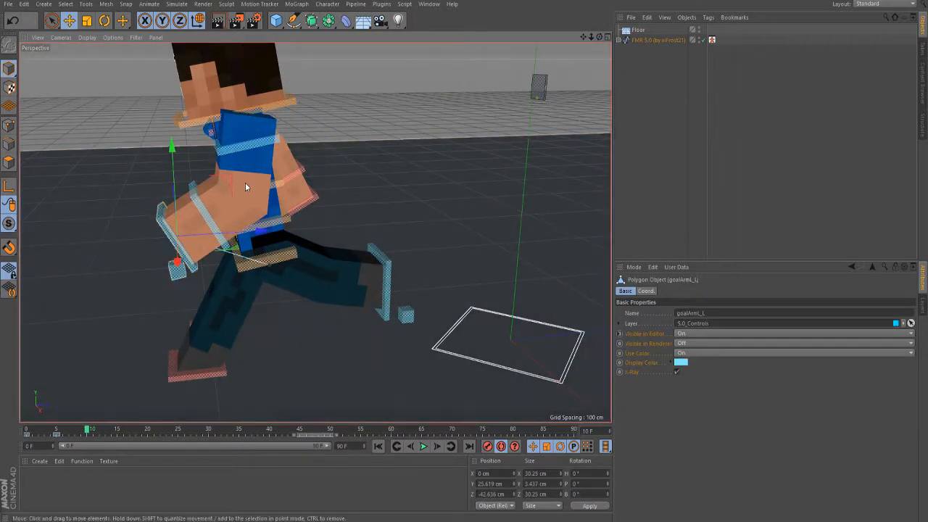
drag(225, 184, 377, 174)
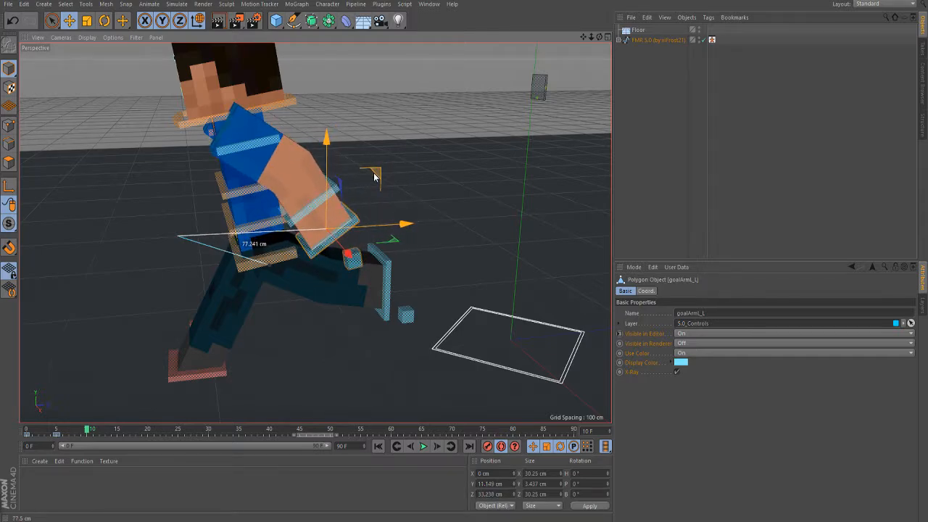
Step: At frame 10, swing the right hand control forward and up to about Y 22 cm, Z -44 cm
alt+drag(464, 185, 180, 192)
click(178, 337)
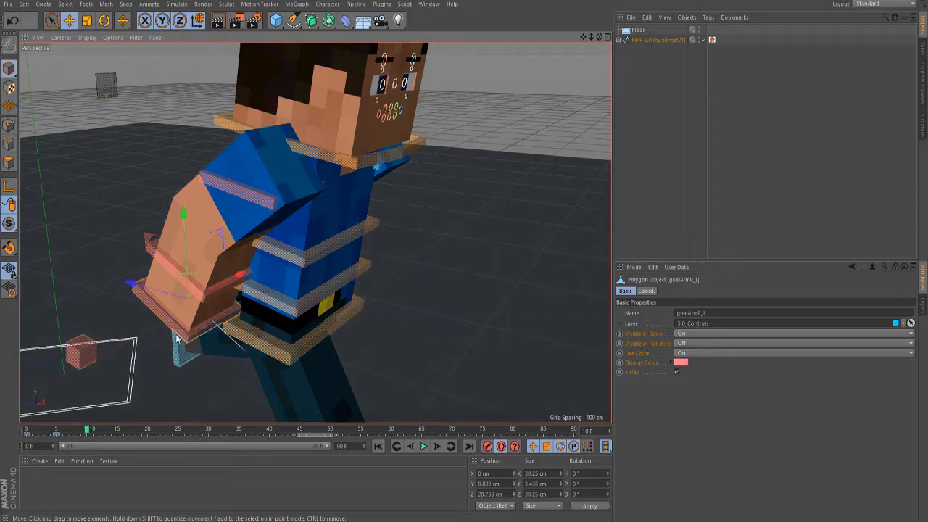
drag(145, 287, 303, 328)
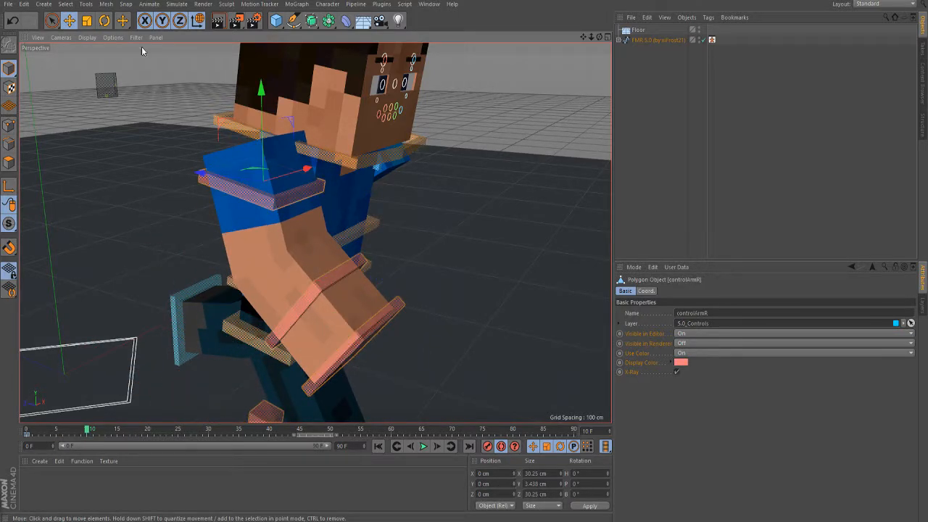
Step: Keyframe the right upper-arm control's straight pose at frame 5, and rotate it inward to a heading of 10° at frame 10
click(104, 22)
drag(282, 207, 285, 201)
scroll(195, 108, down, 6)
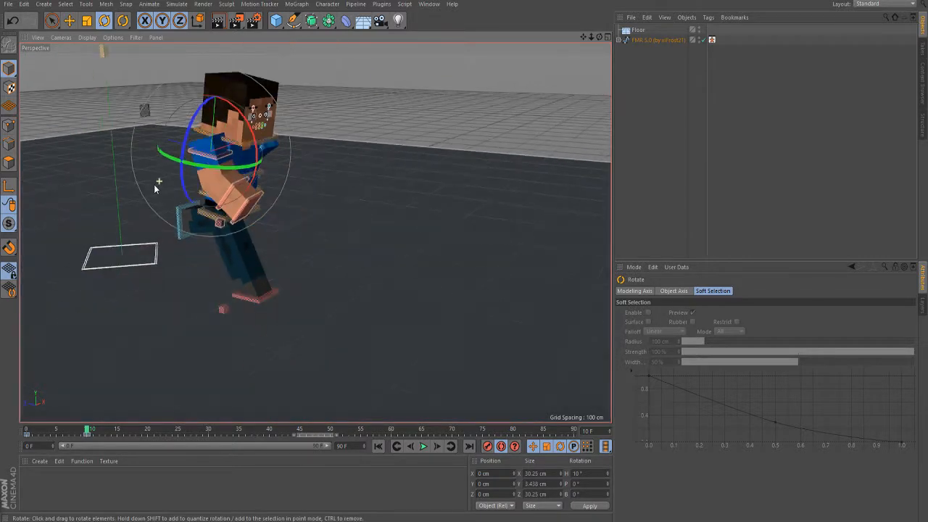
scroll(194, 178, up, 1)
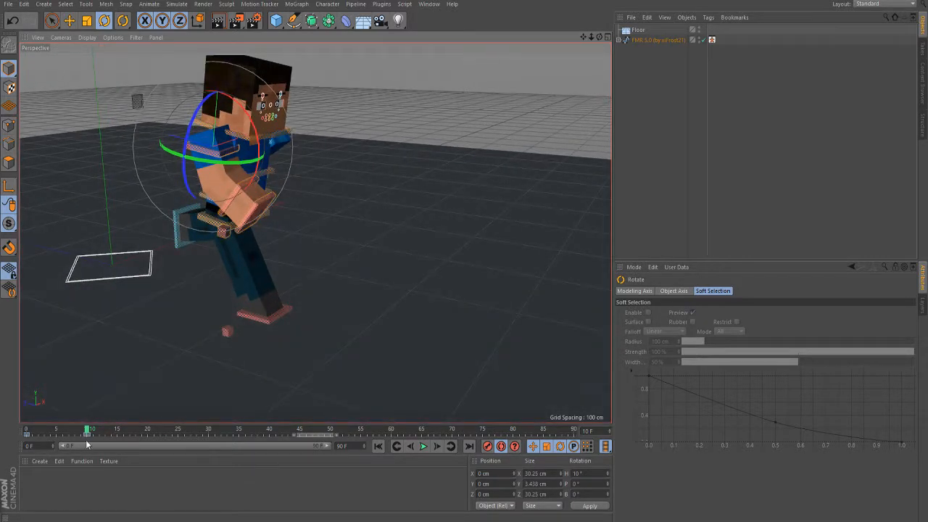
key(ctrl+z)
click(58, 434)
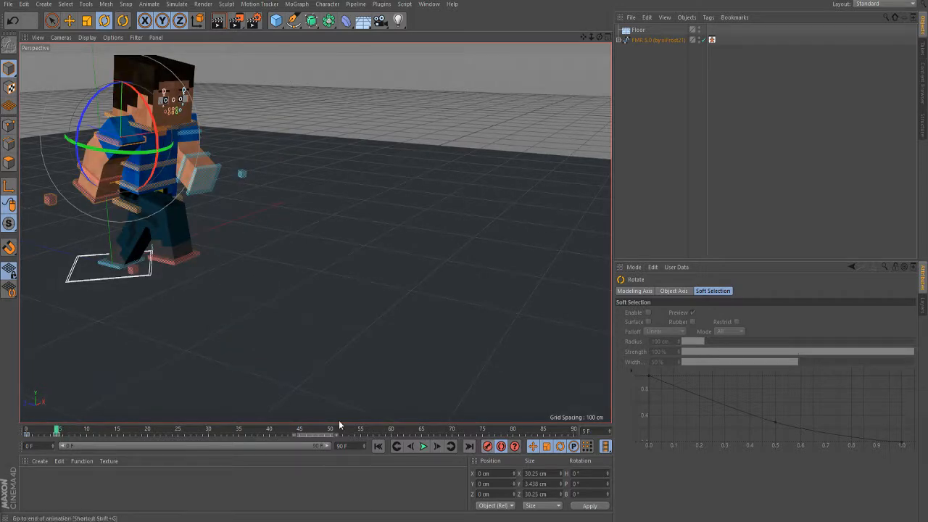
click(86, 434)
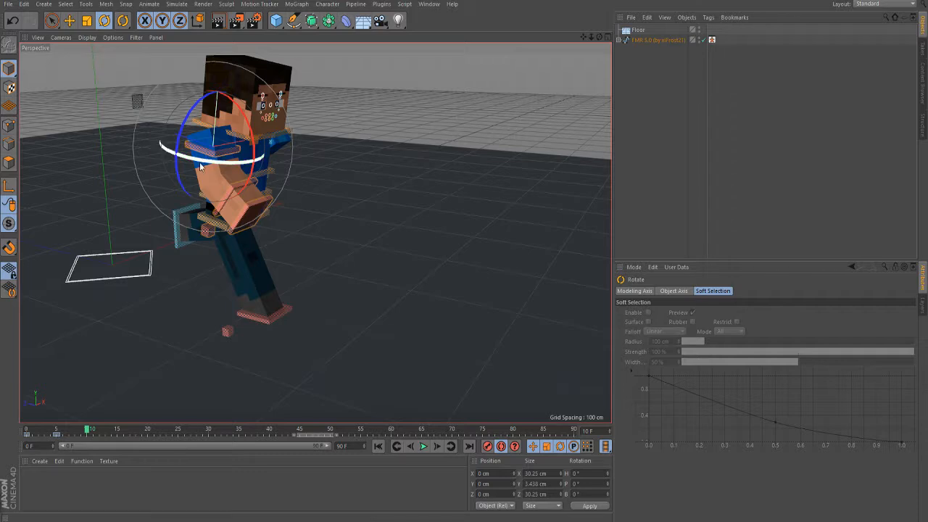
drag(212, 163, 212, 163)
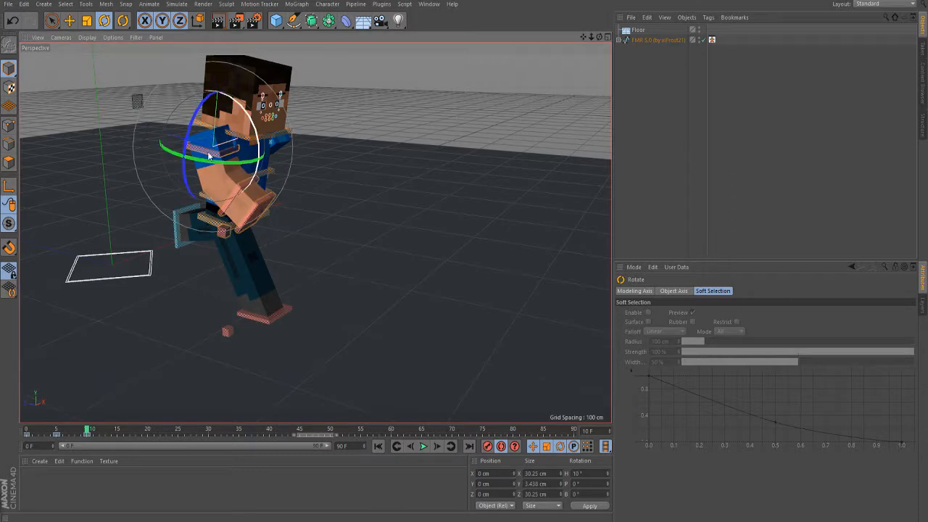
Step: At frame 15, return the right upper-arm control's heading to 0° and swing the right hand control back to about Y 10 cm, Z 24 cm
mouse_move(70, 430)
mouse_down()
mouse_move(31, 431)
mouse_move(79, 458)
mouse_move(118, 445)
mouse_up()
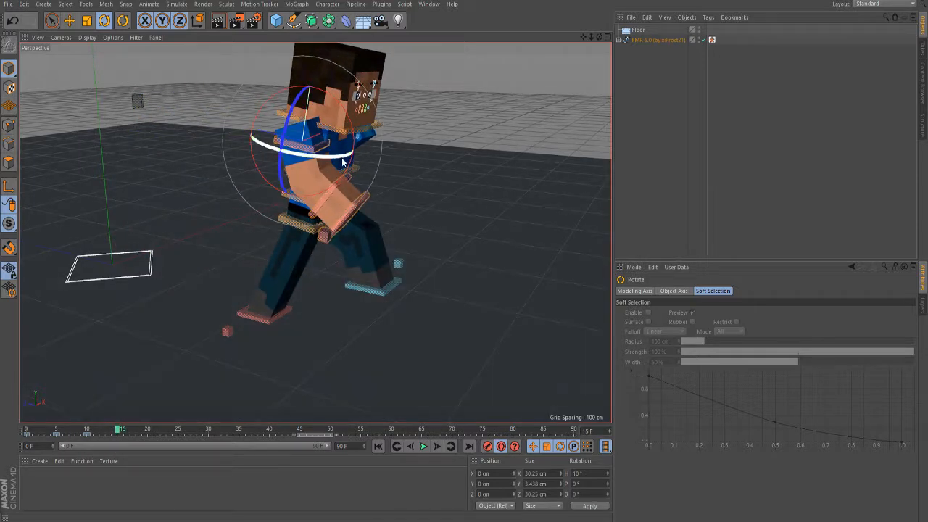
drag(343, 163, 333, 162)
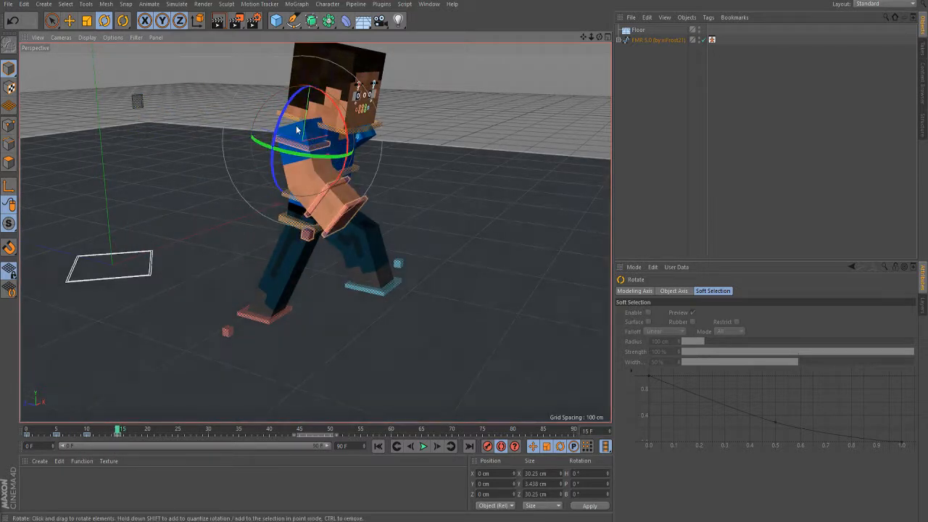
click(338, 221)
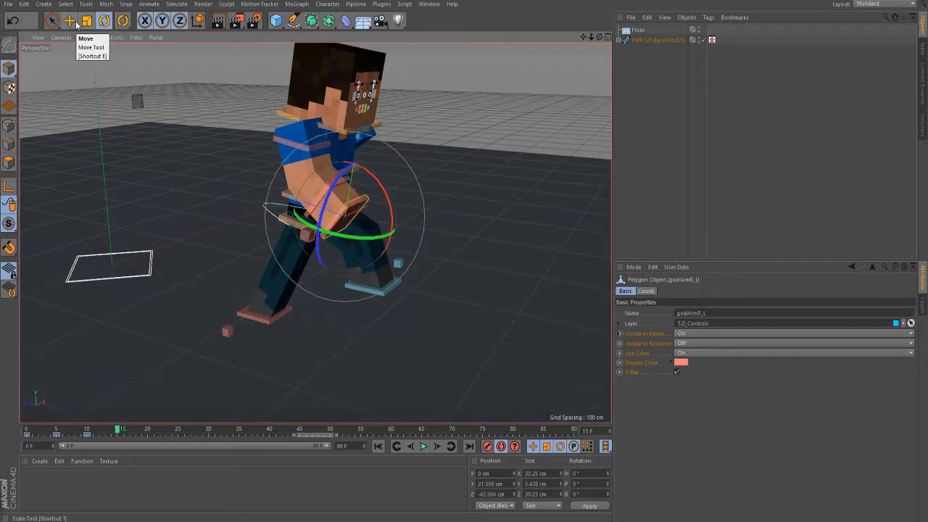
click(75, 23)
drag(277, 209, 209, 215)
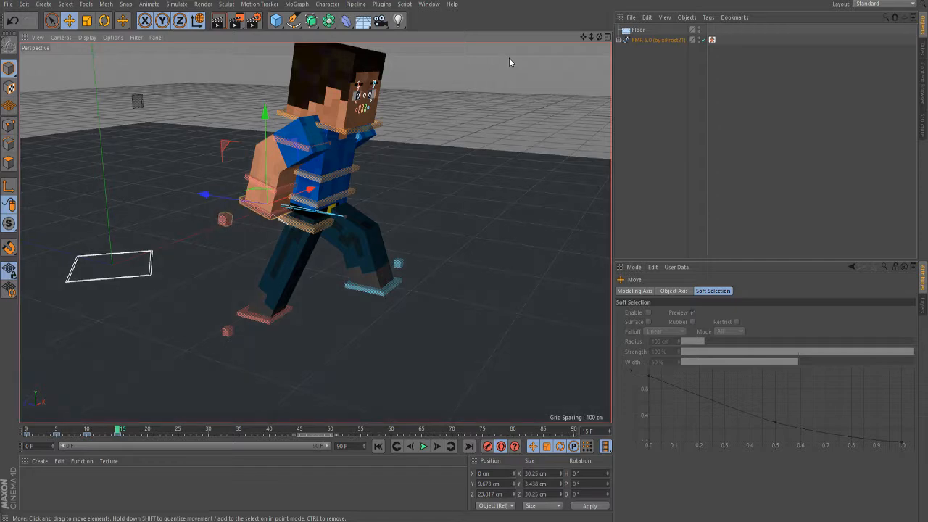
Step: At frame 15, swing the left hand control forward to about Y 24 cm, Z -41 cm, and rotate the left upper-arm control to a -10° heading
drag(598, 37, 294, 154)
click(391, 222)
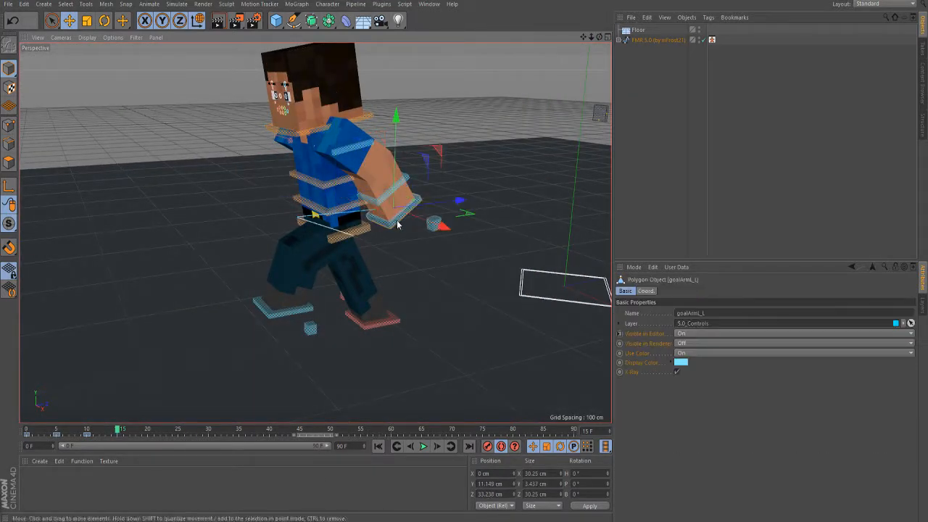
drag(450, 208, 368, 236)
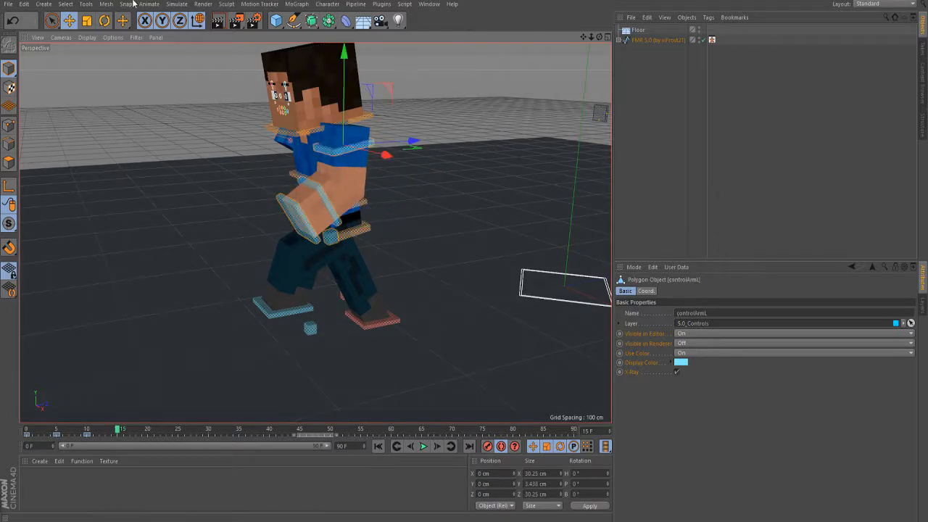
click(105, 22)
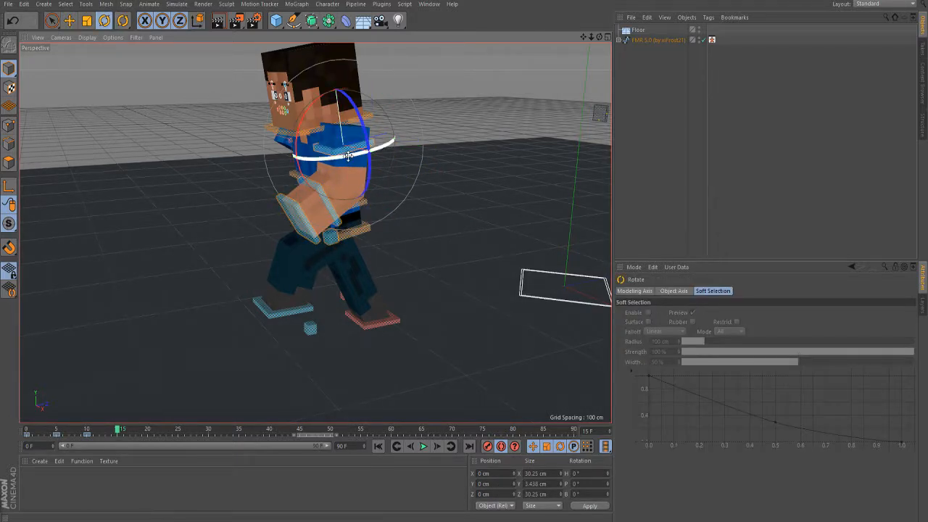
drag(346, 158, 338, 159)
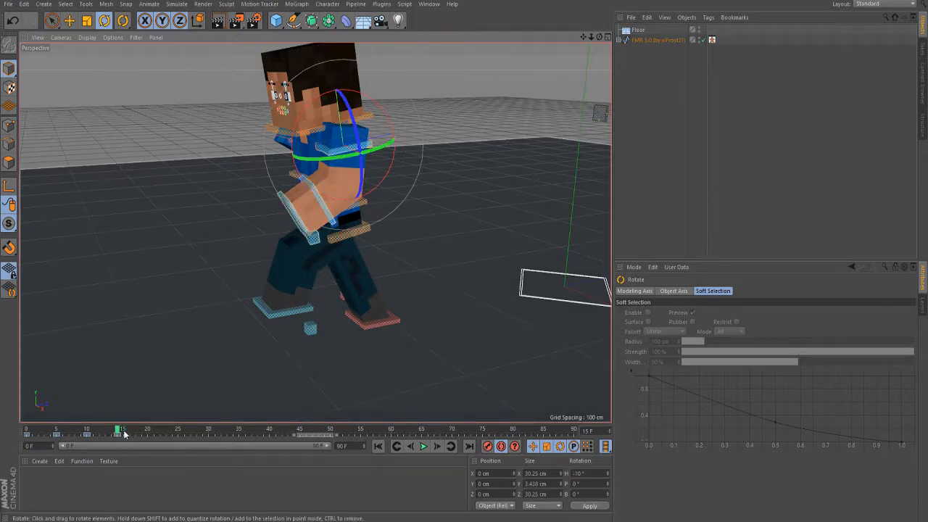
Step: At frame 20, rotate the left upper-arm control back outward and swing the left hand control behind the body to about Y 12 cm, Z 31 cm
drag(117, 432, 150, 452)
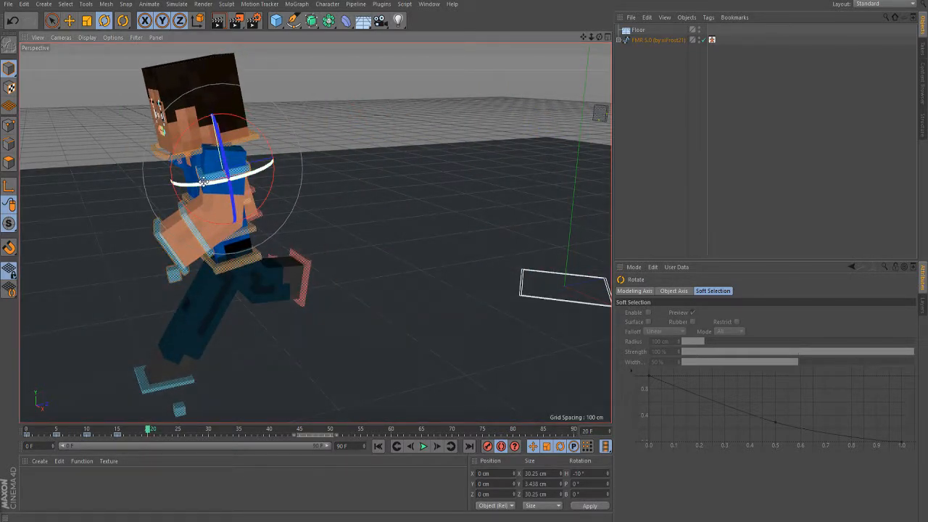
drag(206, 181, 227, 180)
click(190, 273)
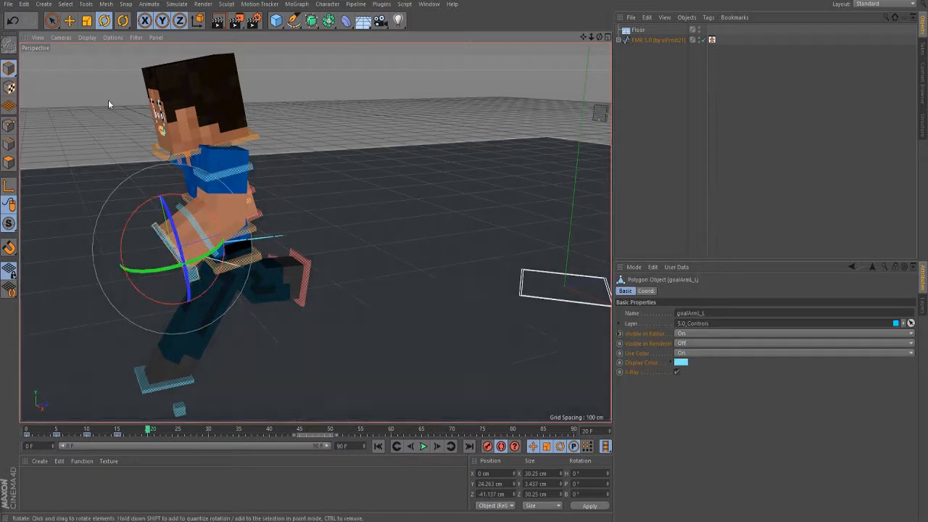
click(70, 21)
drag(242, 244, 328, 226)
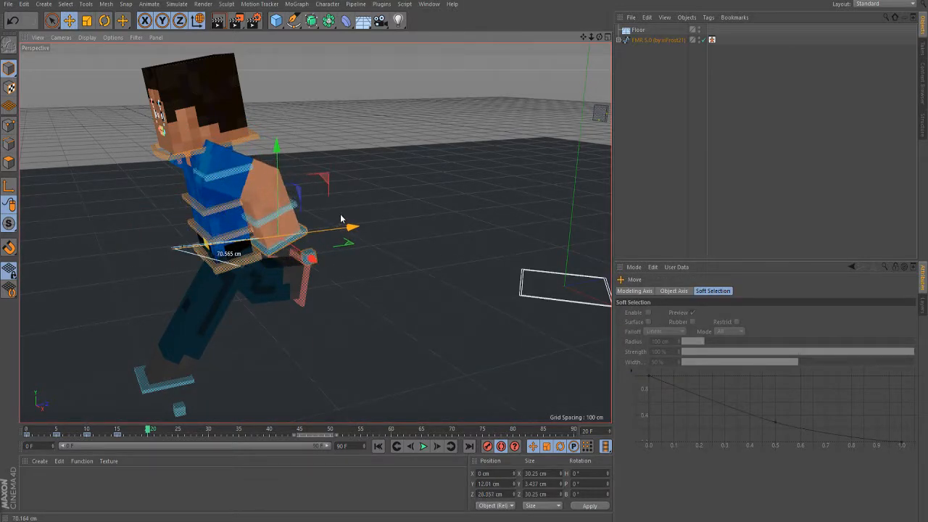
Step: At frame 20, swing the right hand control forward to about Y 22 cm, Z -44 cm, and rotate the right upper-arm control to a 10° heading
drag(599, 37, 790, 41)
alt+drag(150, 190, 185, 191)
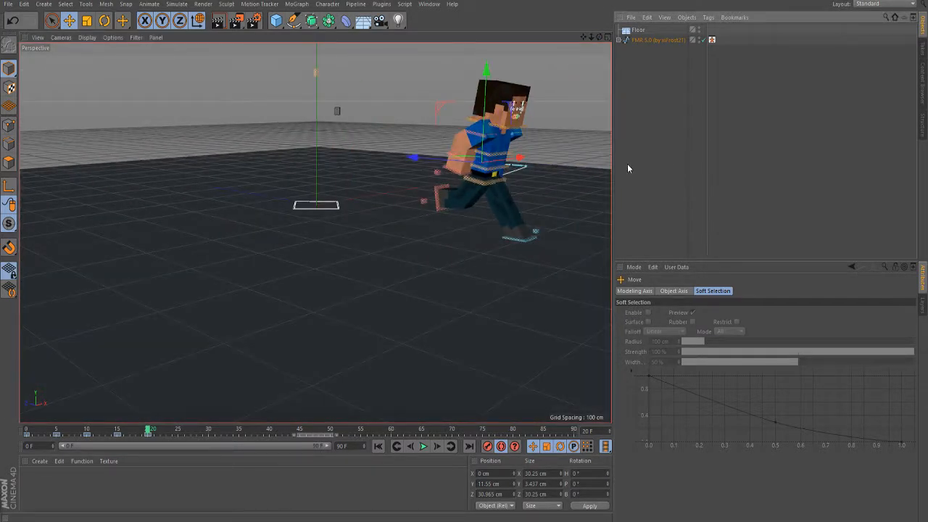
scroll(538, 139, up, 6)
click(248, 262)
click(258, 250)
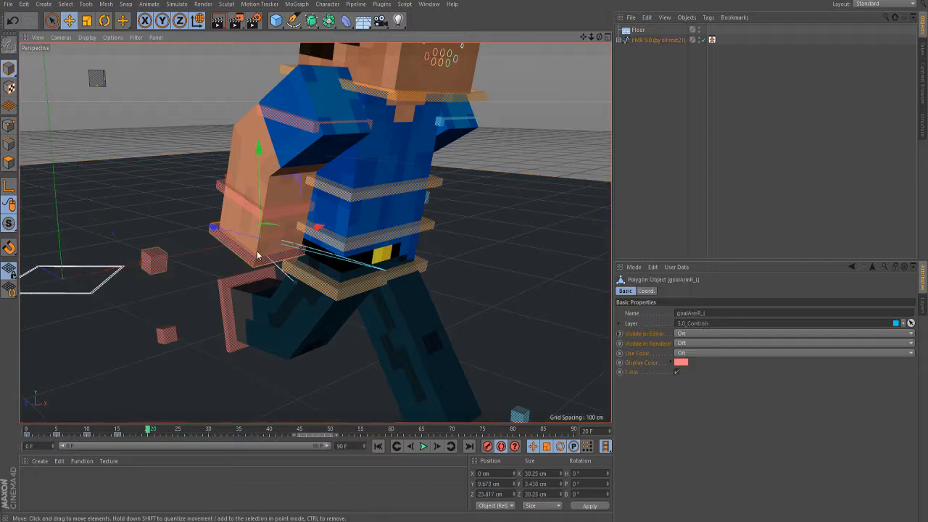
scroll(197, 335, down, 5)
drag(231, 239, 316, 266)
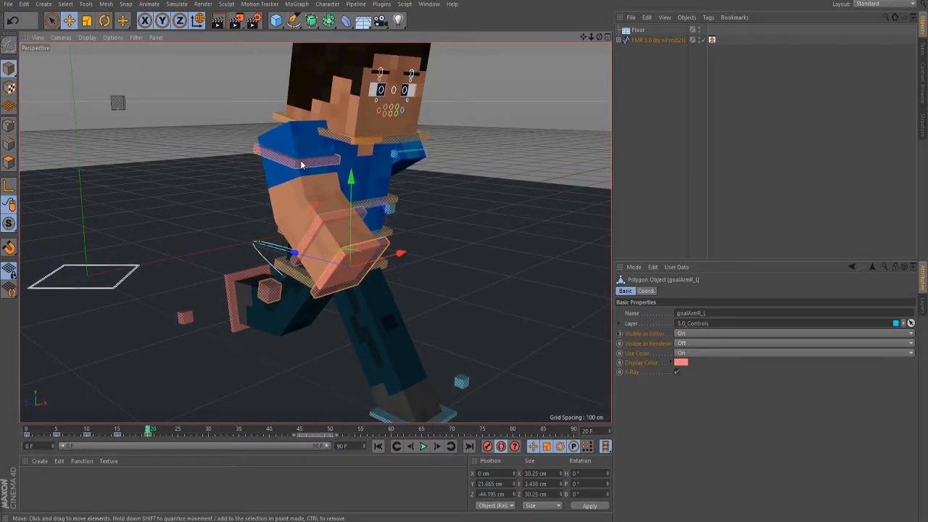
click(105, 21)
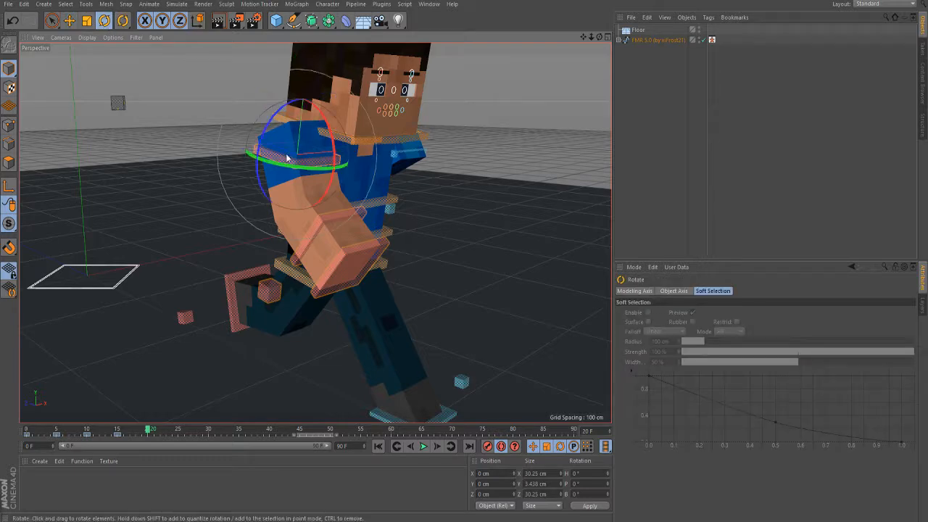
drag(299, 169, 284, 190)
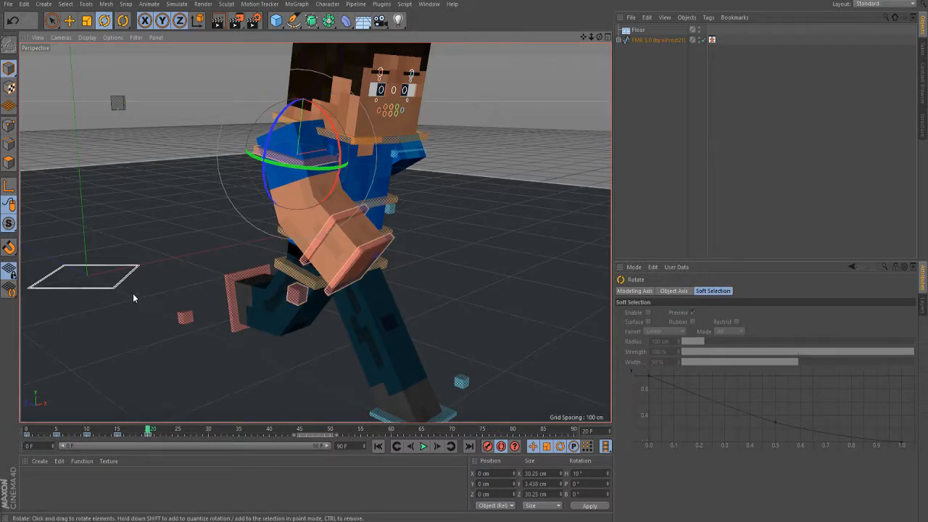
Step: At frame 25, rotate the right upper-arm control back outward and swing the right hand control behind the body to about Y 9 cm, Z 26 cm
scroll(134, 295, down, 2)
drag(151, 433, 180, 439)
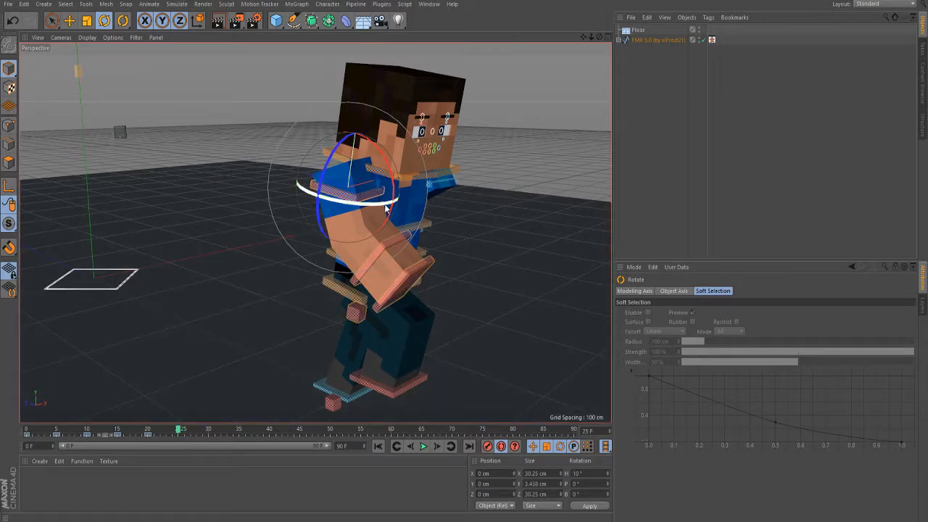
drag(385, 208, 378, 206)
key(ctrl+z)
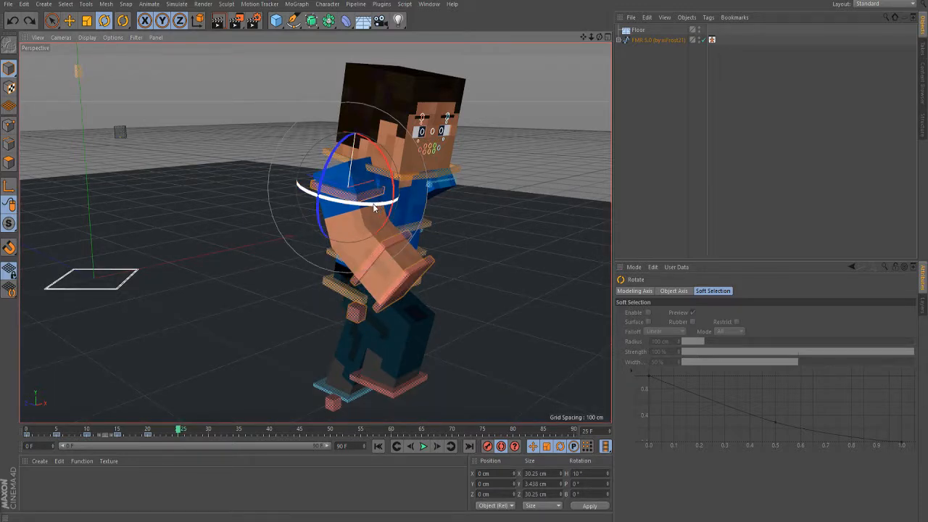
click(395, 296)
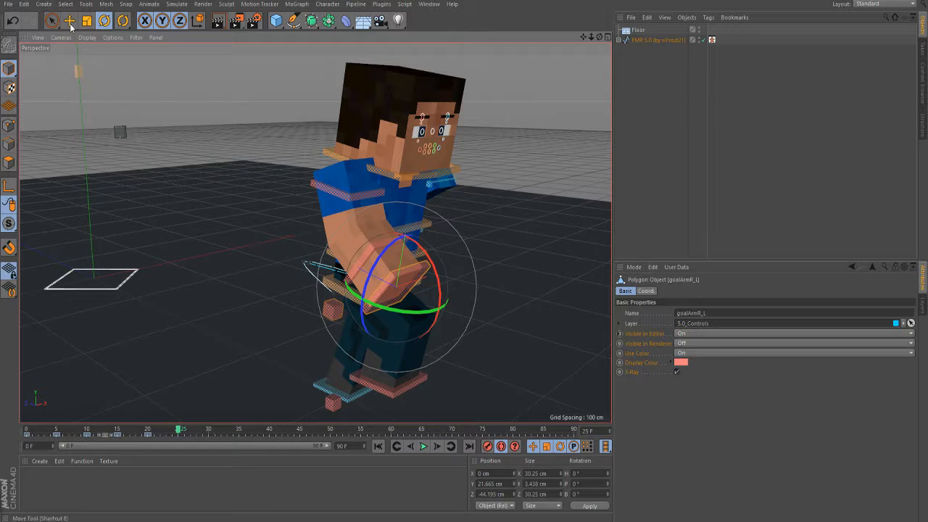
click(70, 22)
drag(360, 289, 261, 254)
key(ctrl+z)
Step: At frame 25, swing the left hand control forward and up to about Y 24 cm, Z -39 cm
drag(599, 37, 399, 30)
click(422, 257)
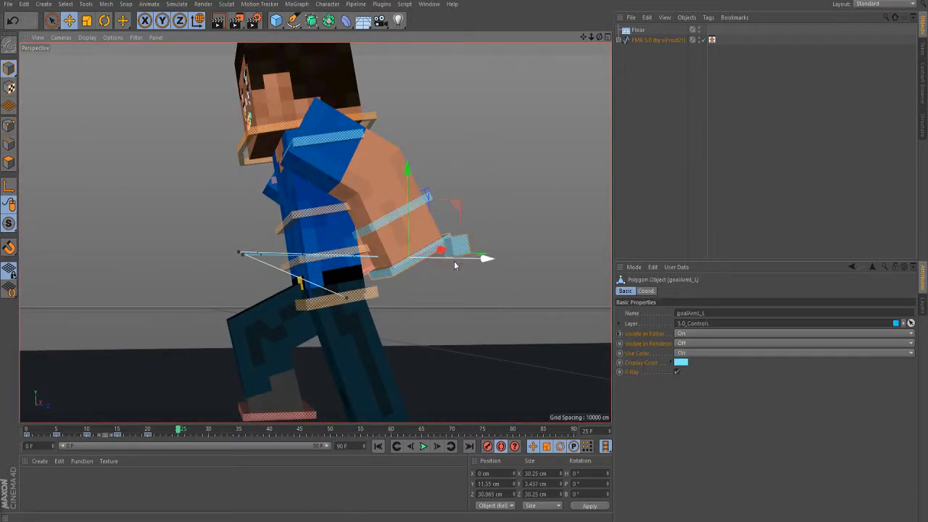
drag(449, 263, 288, 309)
Step: At frame 15, pull the left hand control back beside the body to about X -5 cm, Z -11 cm, and lower it slightly
click(148, 434)
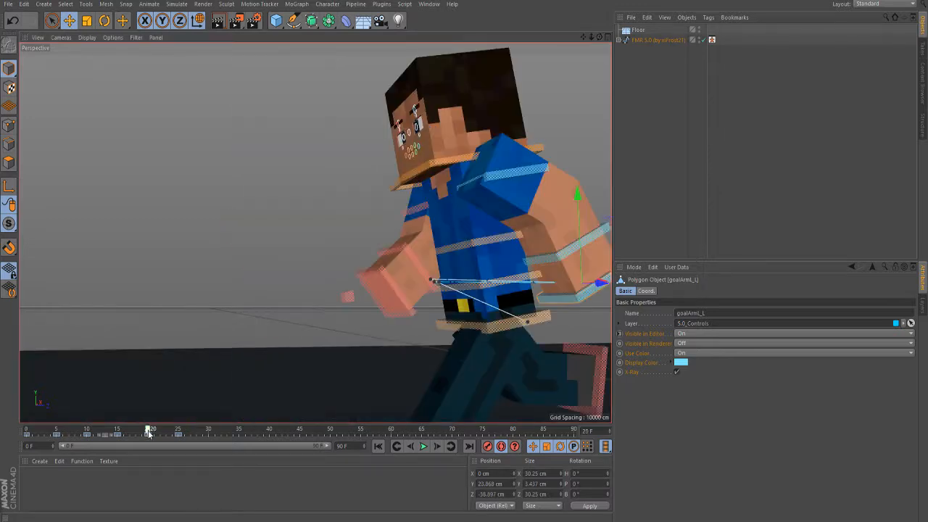
alt+drag(158, 308, 326, 230)
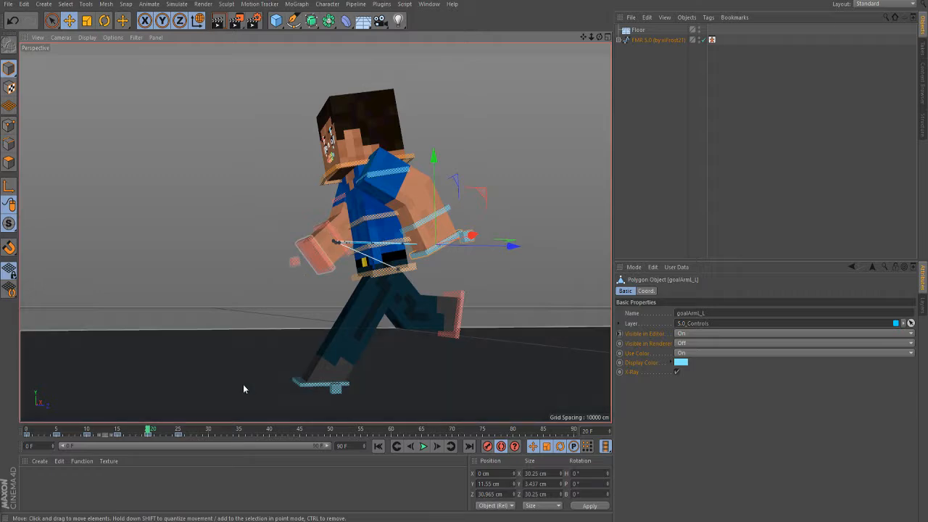
click(117, 433)
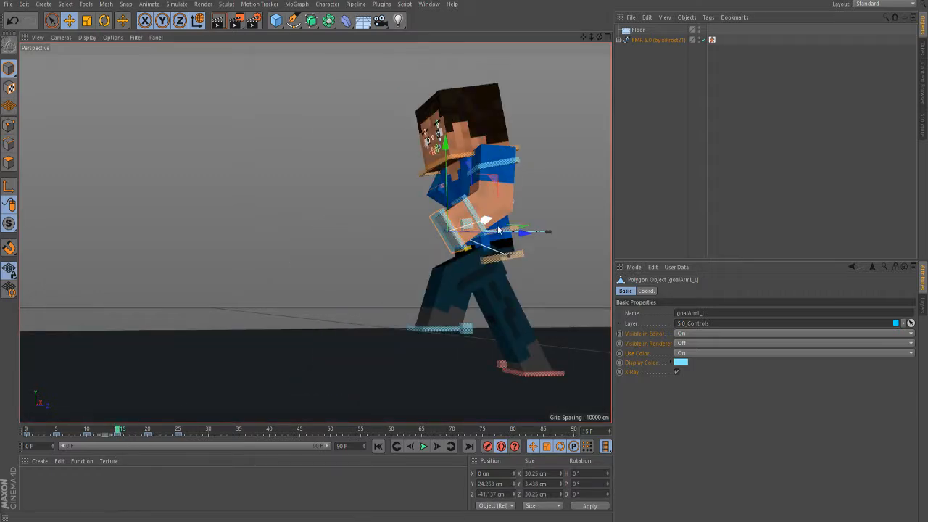
drag(524, 238, 558, 249)
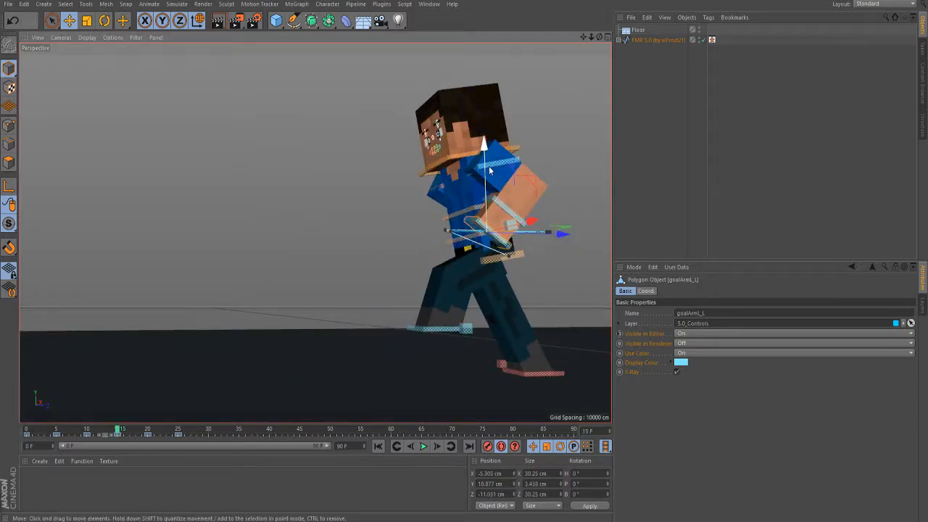
drag(490, 170, 493, 185)
Step: At frame 15, bring the right hand control forward beside the hip to about Y 9 cm, Z -6 cm
drag(601, 37, 601, 38)
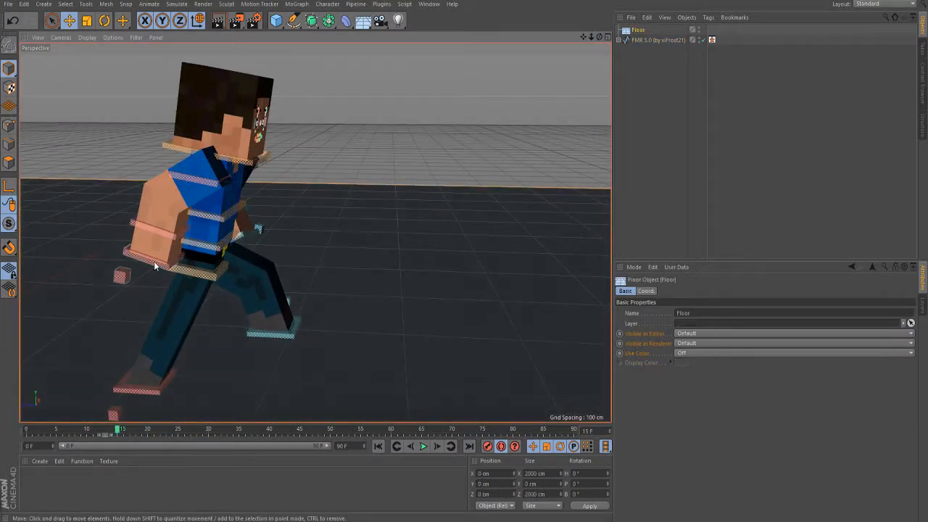
click(154, 261)
drag(137, 262, 150, 262)
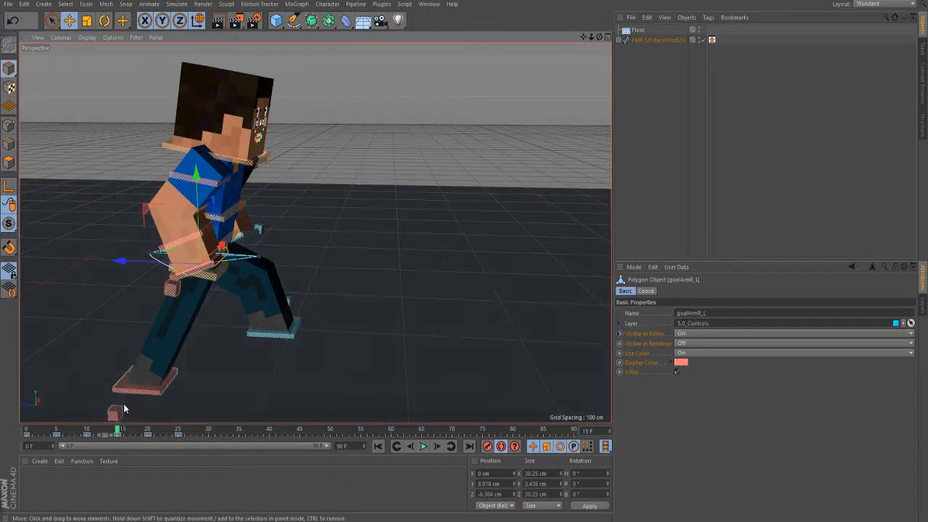
Step: At frame 5, move the right hand control to about Y 9 cm, Z -6 cm and the left hand control to about X -5 cm, Y 5 cm, Z -13 cm
drag(118, 429, 57, 429)
scroll(297, 278, down, 3)
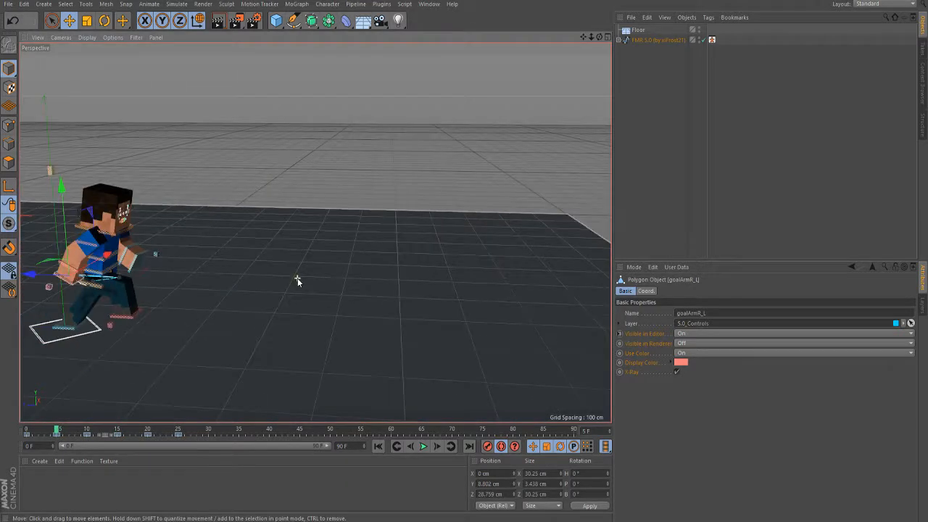
alt+middle_drag(298, 278, 374, 279)
scroll(95, 289, up, 6)
drag(137, 248, 194, 270)
drag(266, 197, 343, 229)
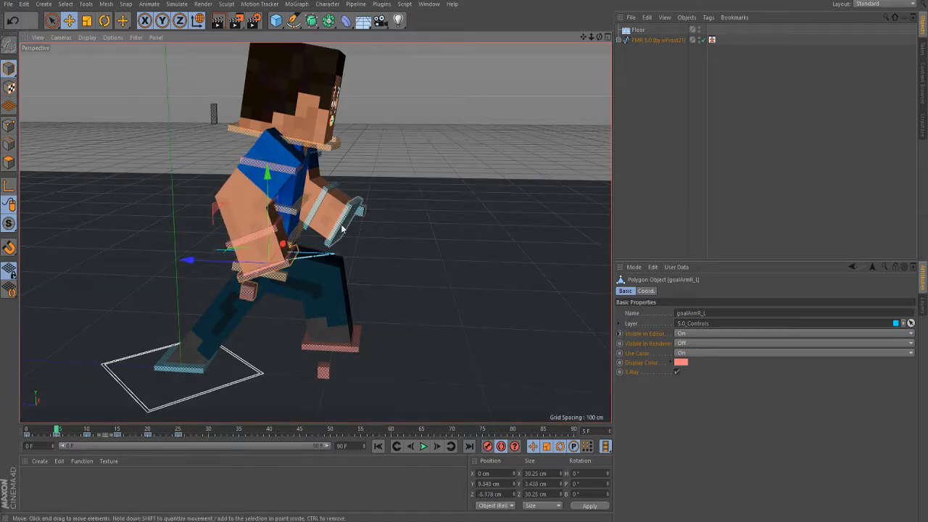
drag(259, 227, 249, 226)
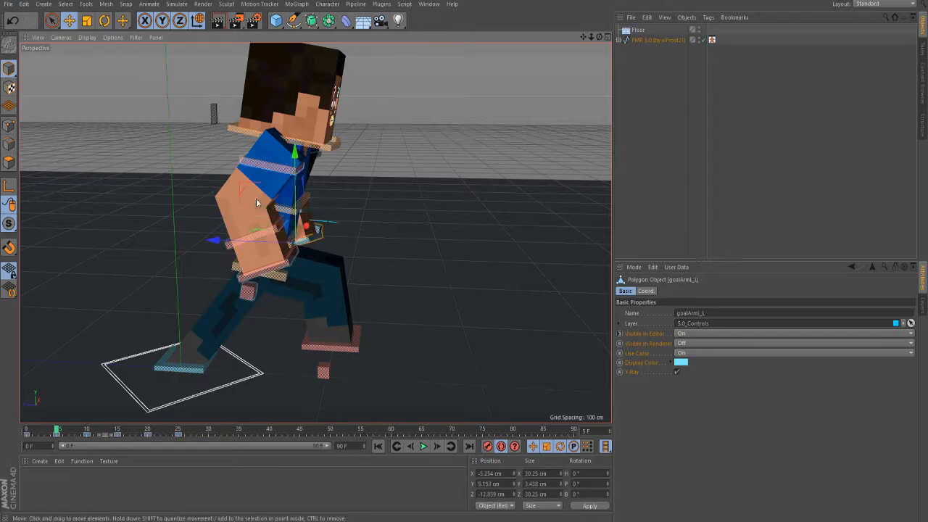
Step: Review the arm swings between frames 5 and 25, checking the hand poses at frames 10, 20 and 25 from several angles
drag(63, 433, 148, 432)
scroll(115, 307, down, 3)
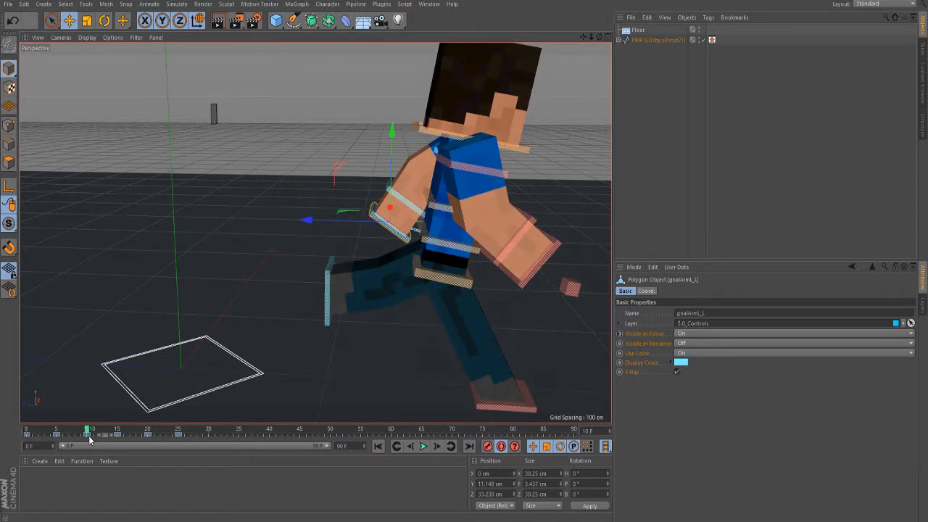
scroll(151, 319, down, 2)
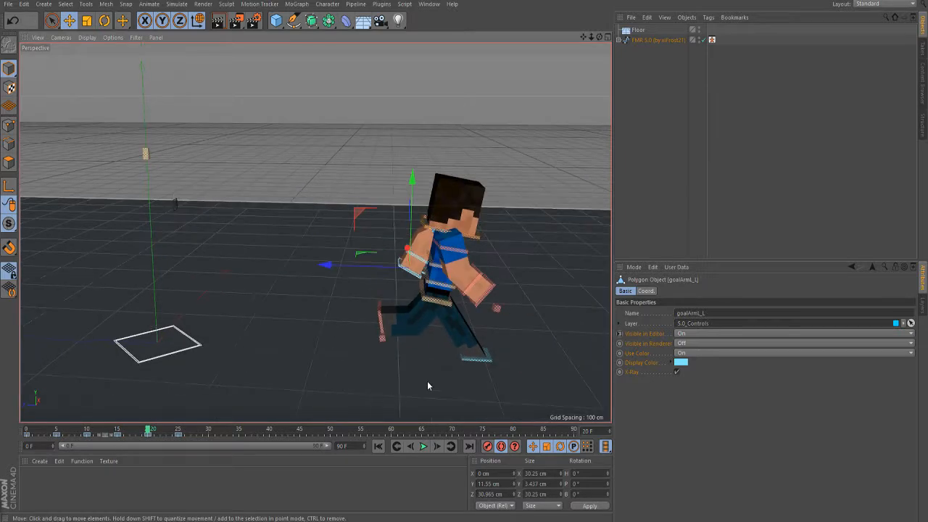
scroll(511, 315, up, 5)
drag(117, 432, 87, 445)
click(196, 252)
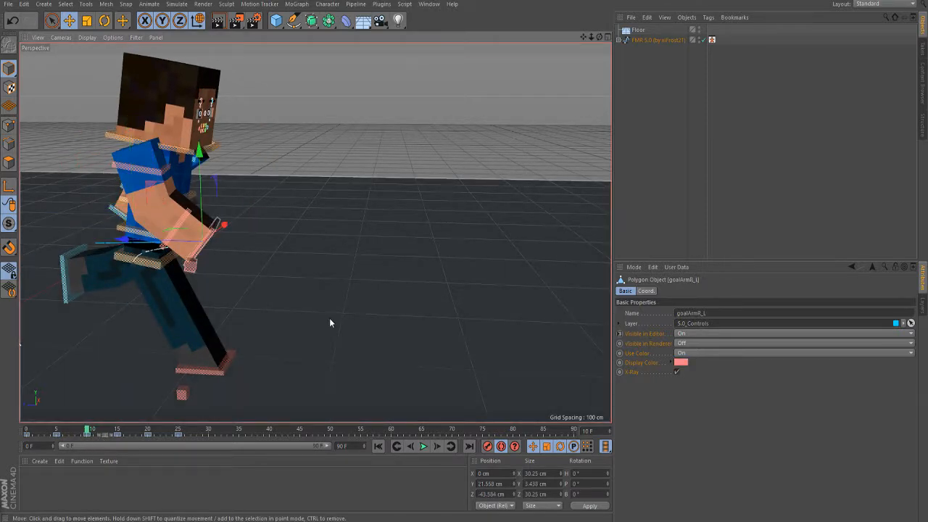
scroll(329, 317, down, 2)
scroll(172, 292, up, 1)
scroll(172, 292, up, 2)
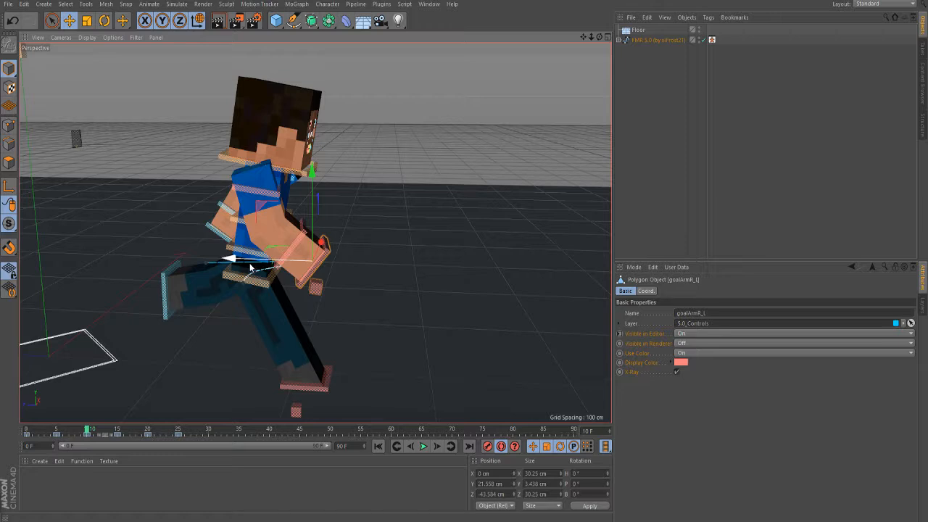
drag(81, 428, 179, 428)
scroll(124, 272, down, 3)
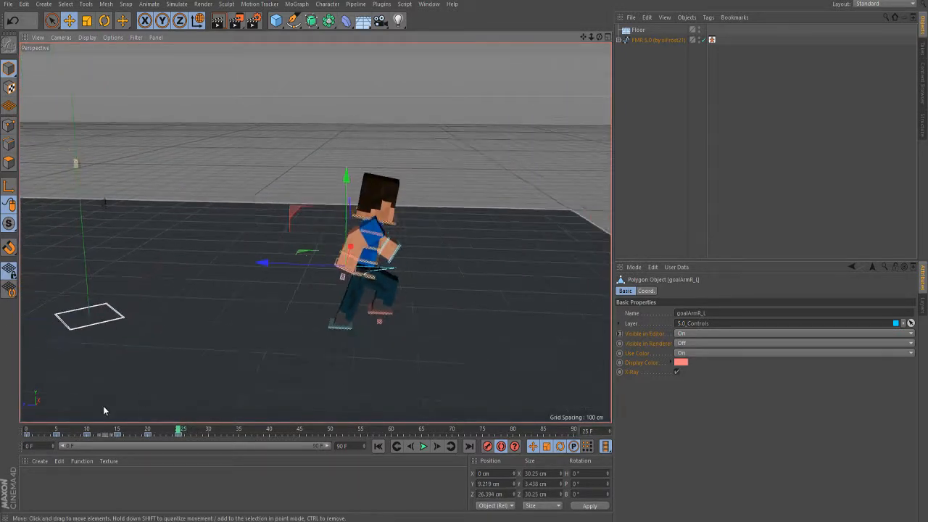
click(148, 431)
scroll(254, 355, up, 3)
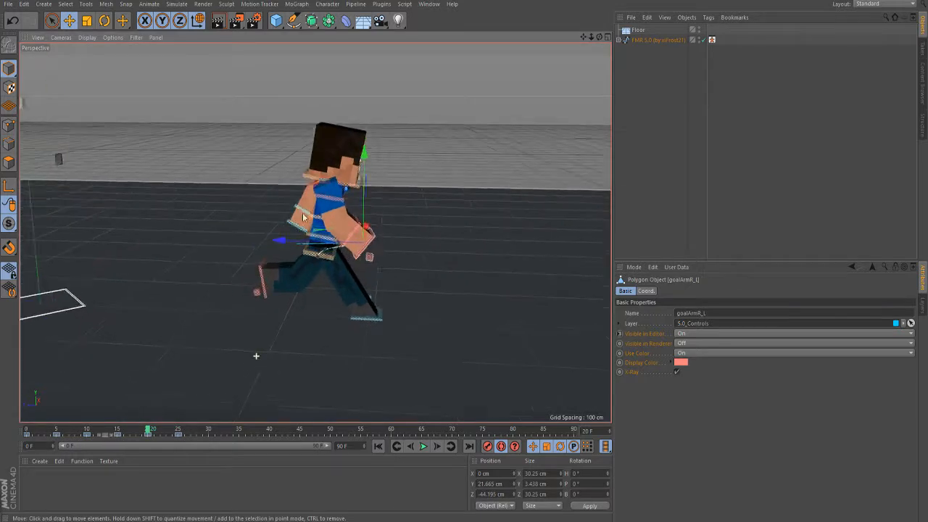
drag(597, 41, 637, 88)
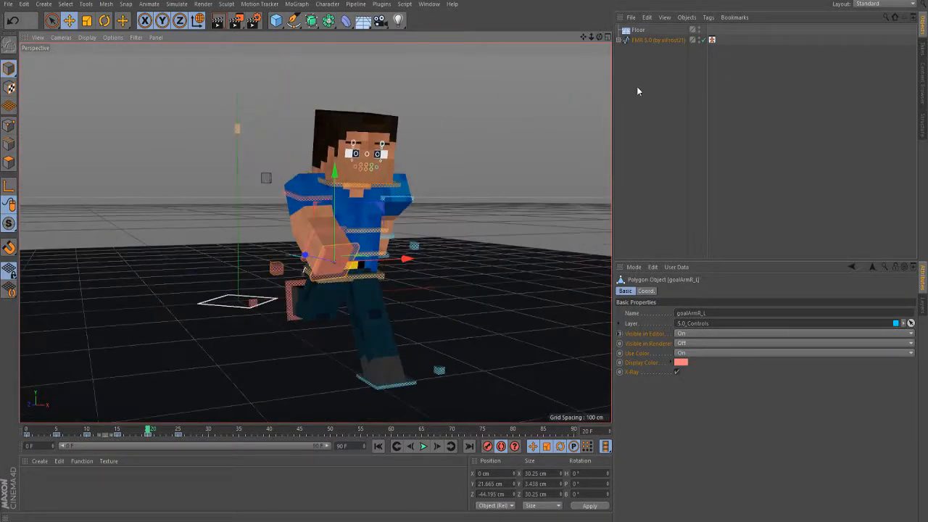